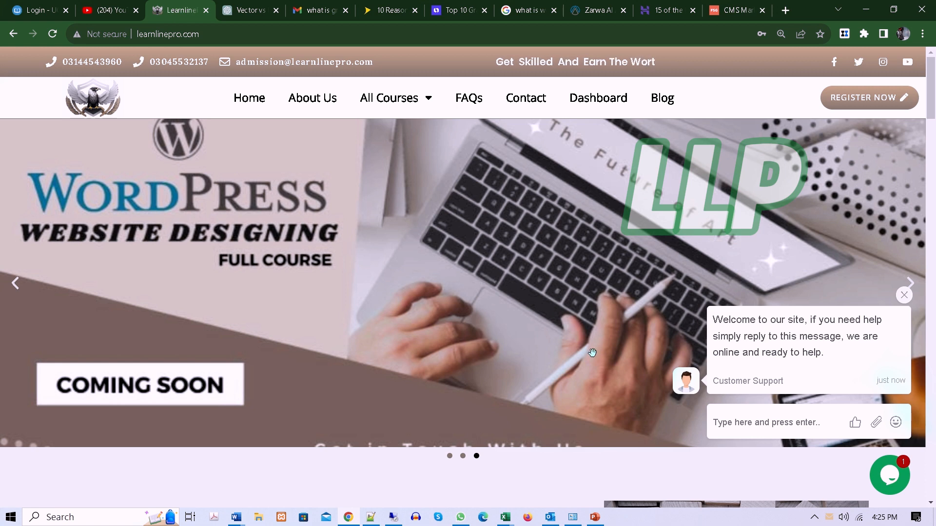
Step: Search Windows for Excel and switch to the blank Book1 workbook in Excel
click(100, 515)
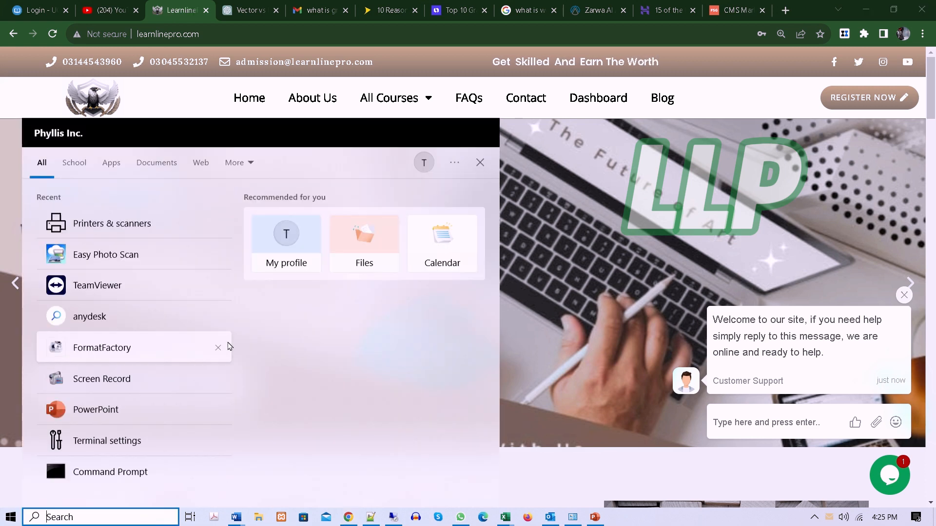
text(ex)
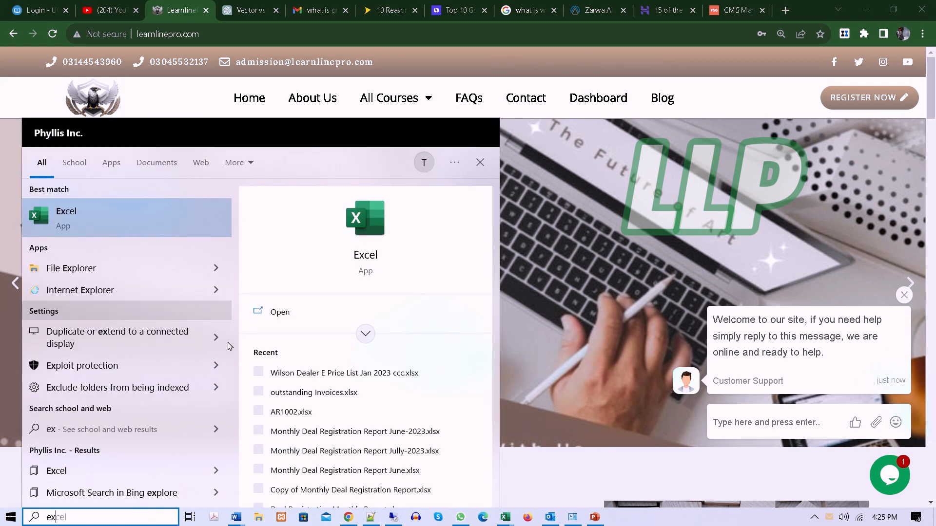
text(cel)
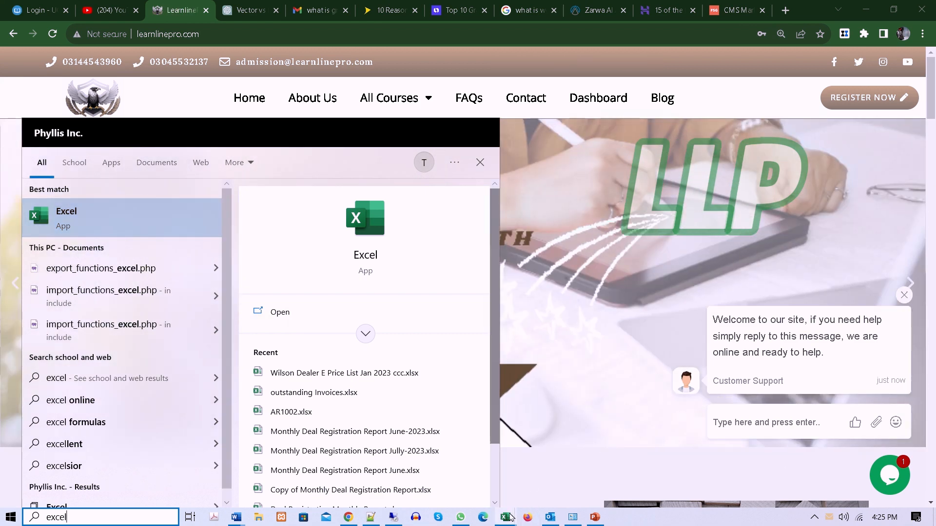
mouse_move(509, 517)
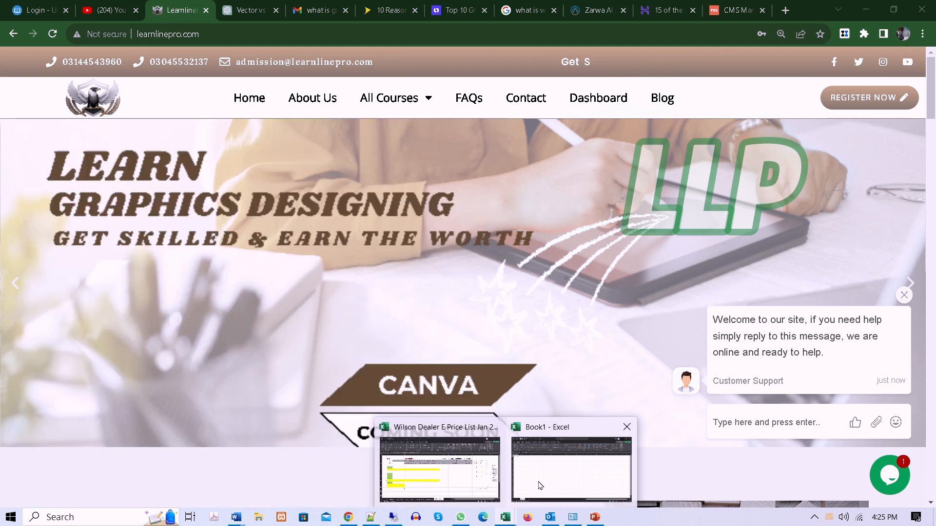
click(539, 485)
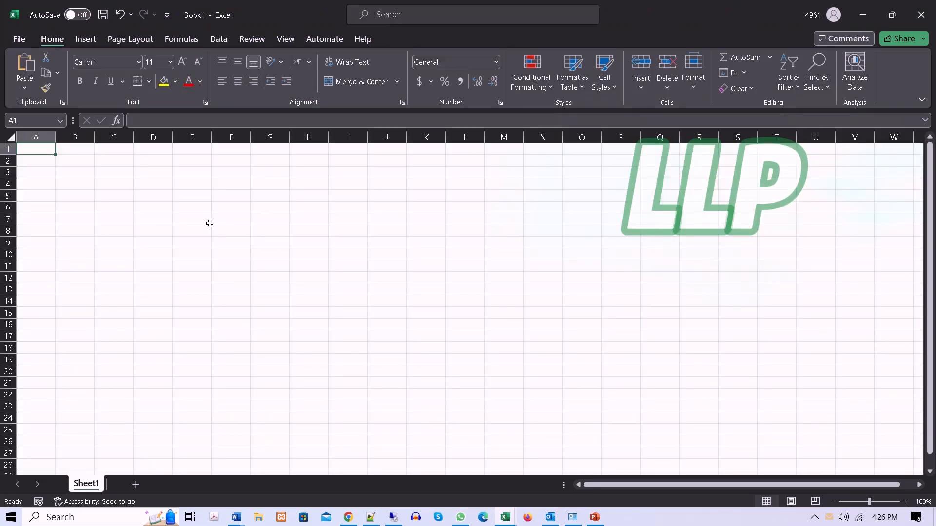
mouse_move(512, 520)
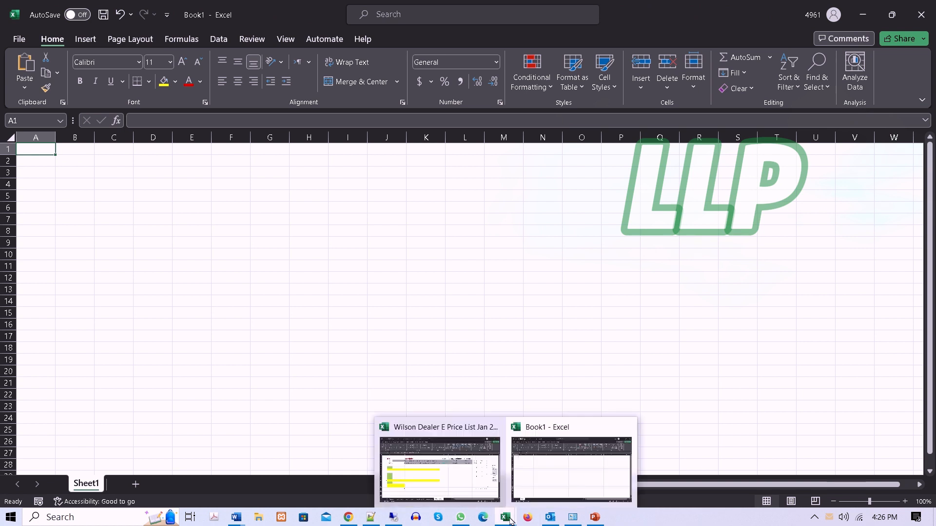
click(549, 483)
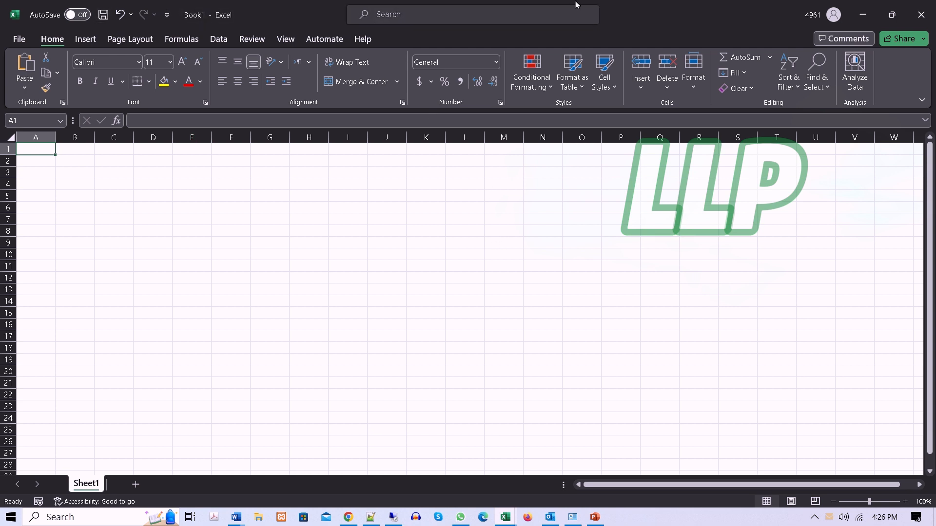
mouse_move(576, 1)
click(388, 29)
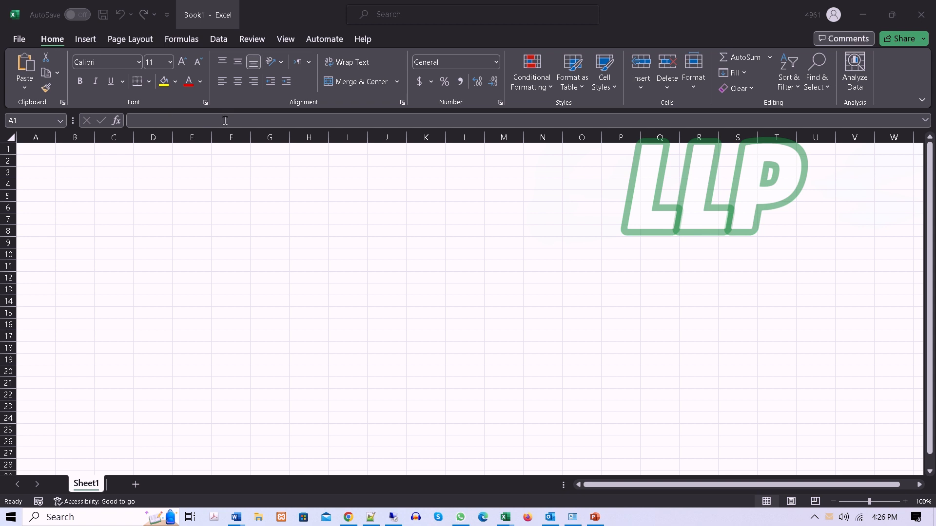
click(159, 117)
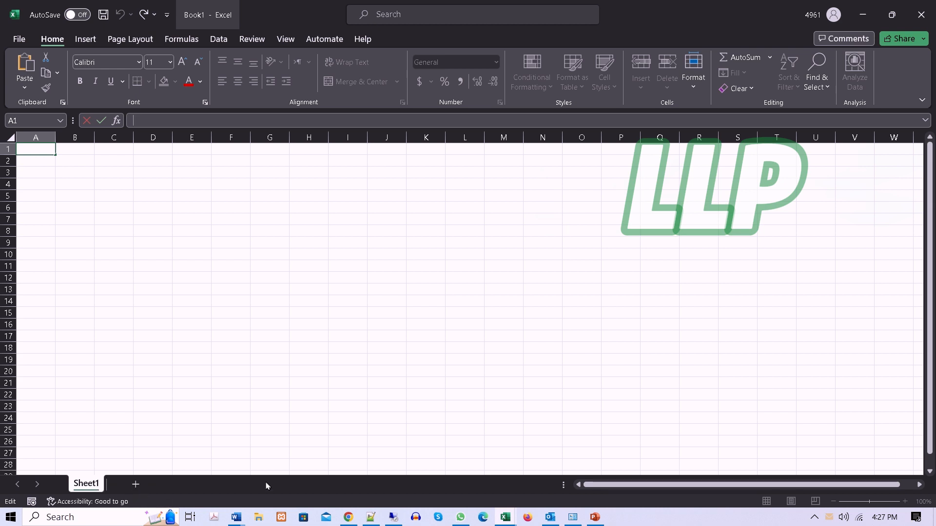
drag(637, 484, 662, 469)
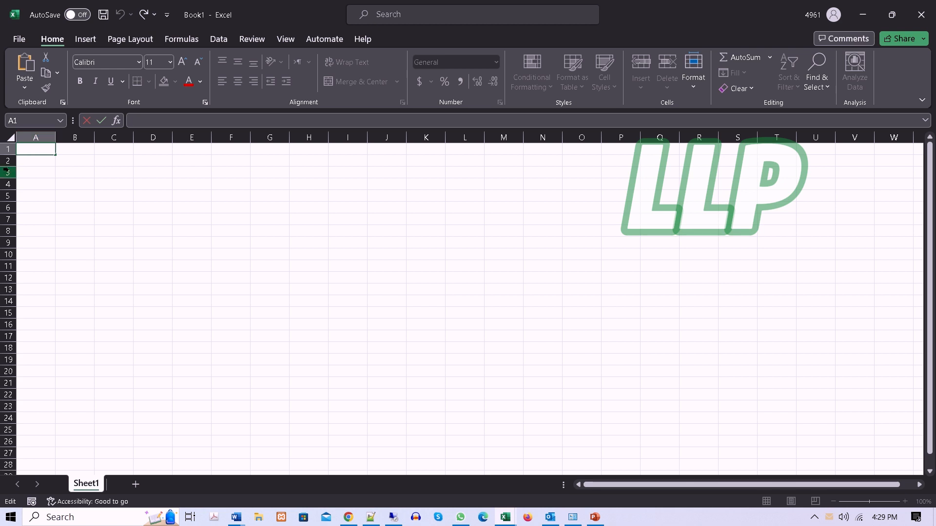
click(156, 204)
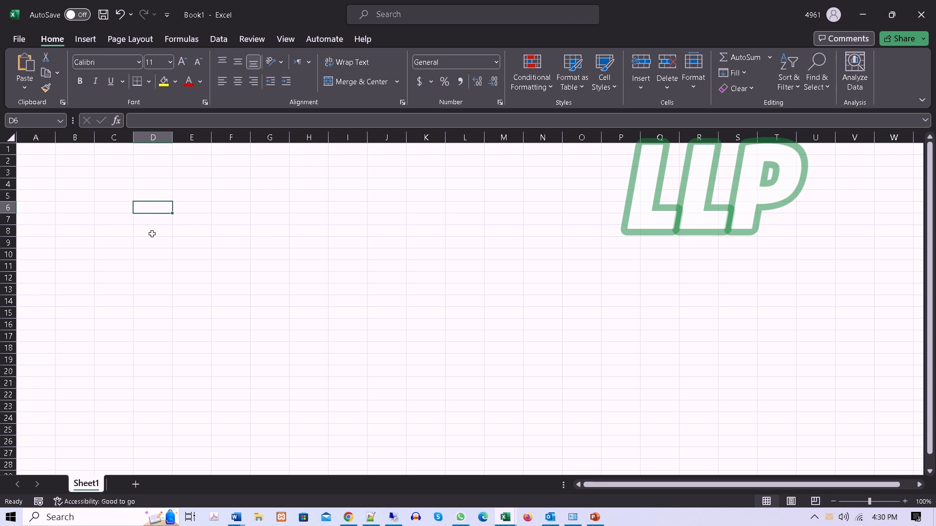
click(273, 253)
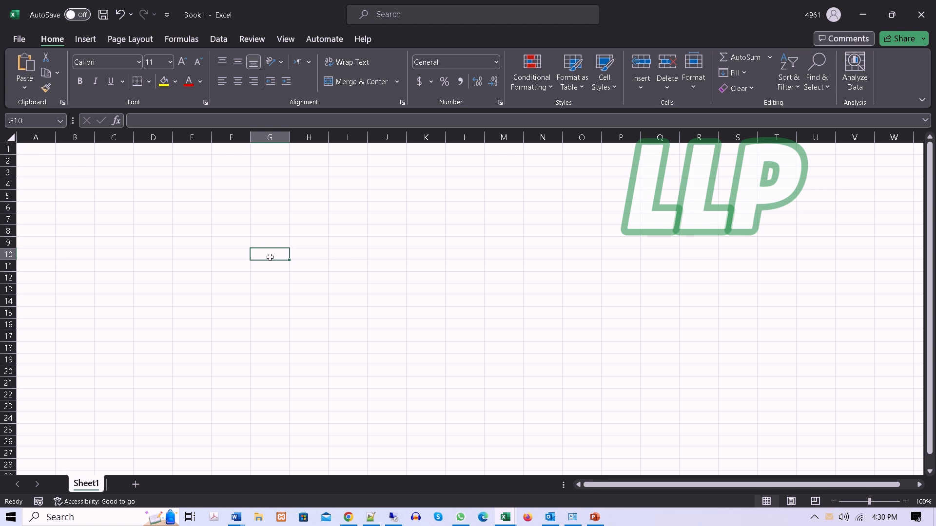
click(461, 308)
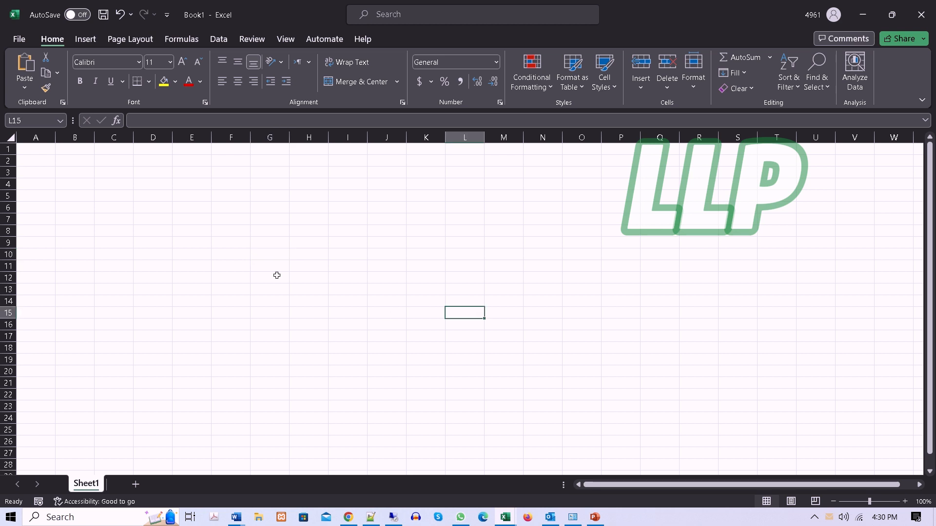
click(214, 208)
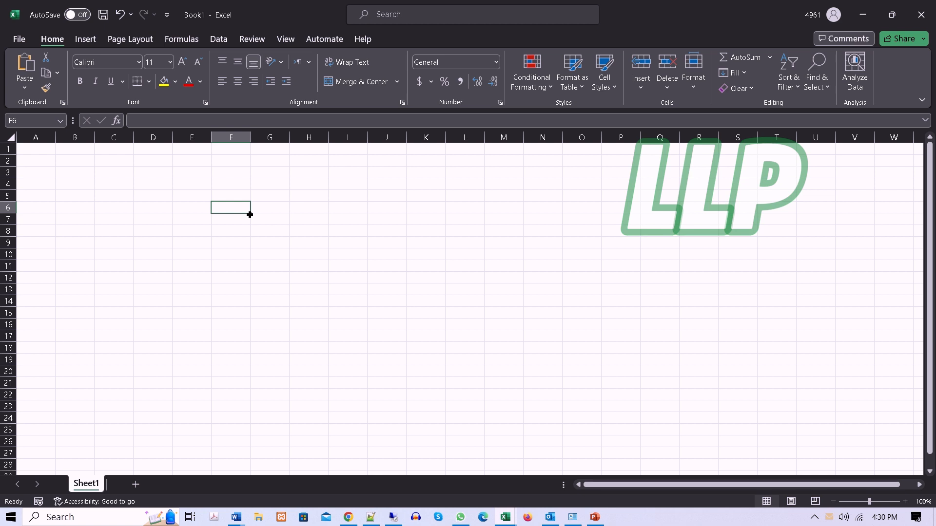
drag(249, 214, 227, 362)
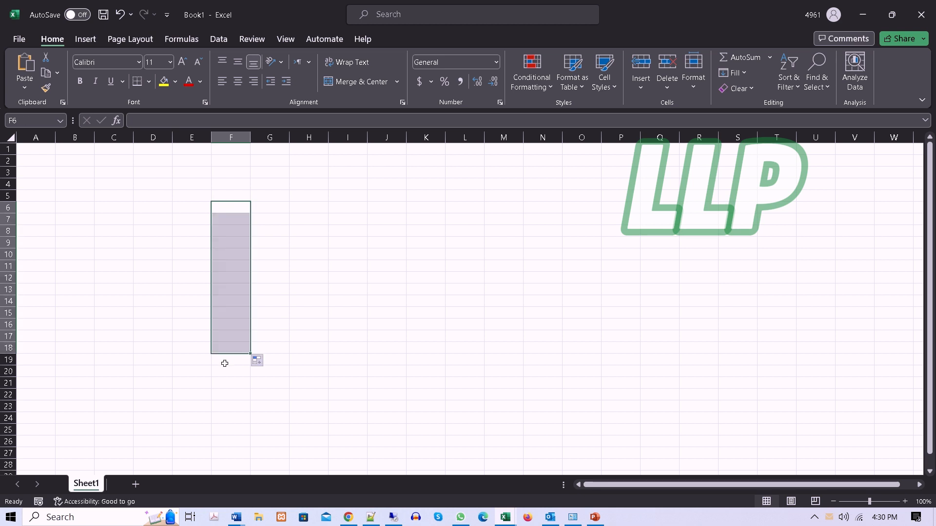
Step: Enter "Learn Line Pro" in cell F6 and widen column F so the whole text fits
click(232, 209)
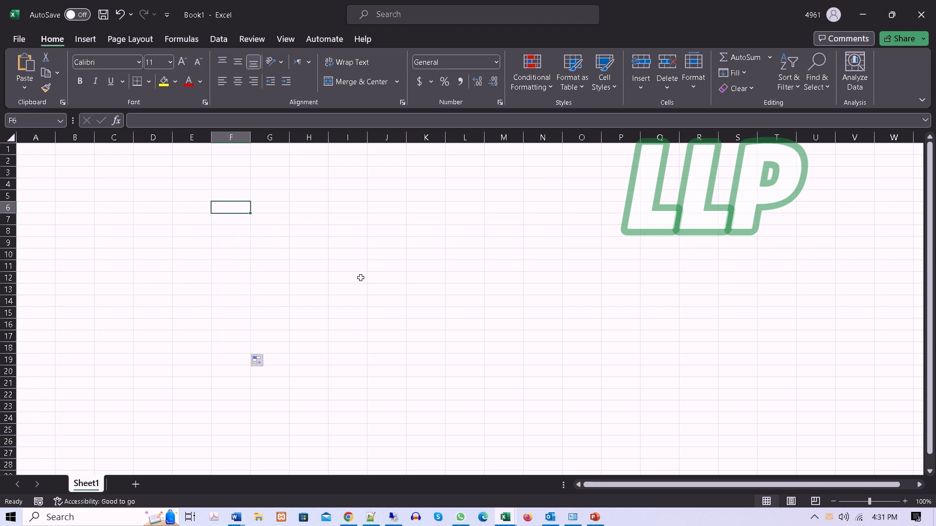
text(Learn)
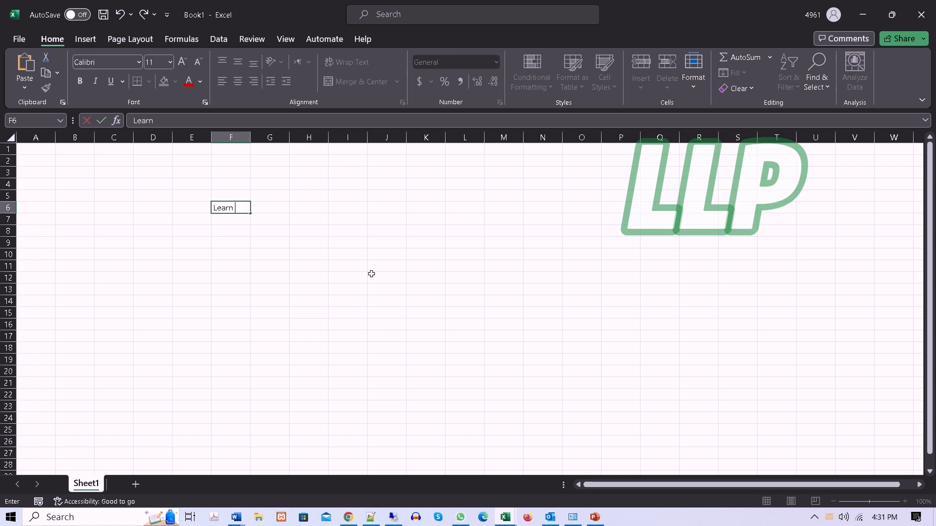
text( Line Pro)
click(242, 242)
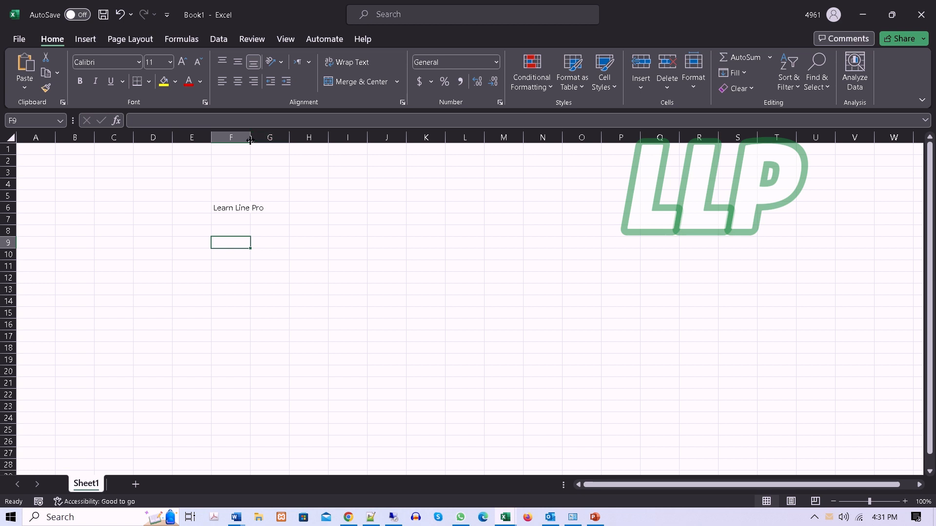
drag(250, 141, 302, 156)
Step: Fill the text in F6 down to F22 and clear the copies in F7:F22 again
click(262, 208)
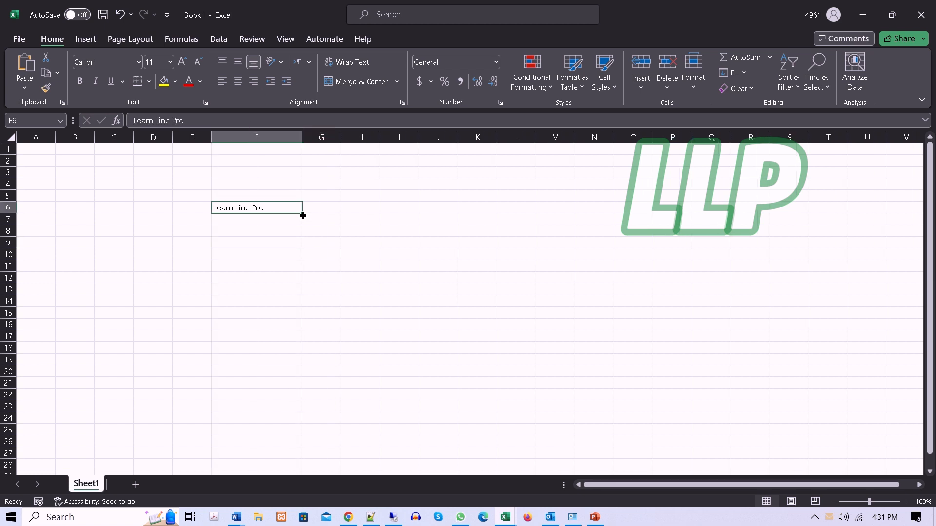
drag(303, 216, 288, 405)
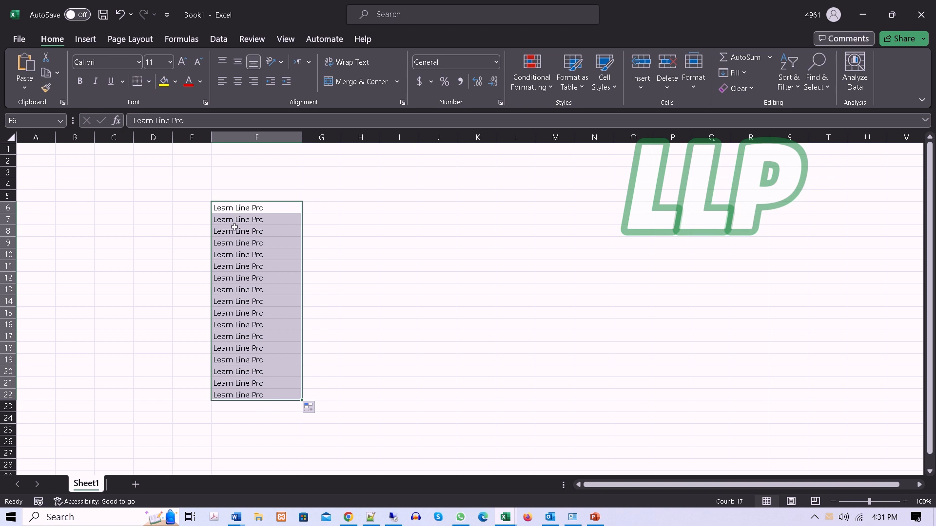
drag(235, 220, 250, 394)
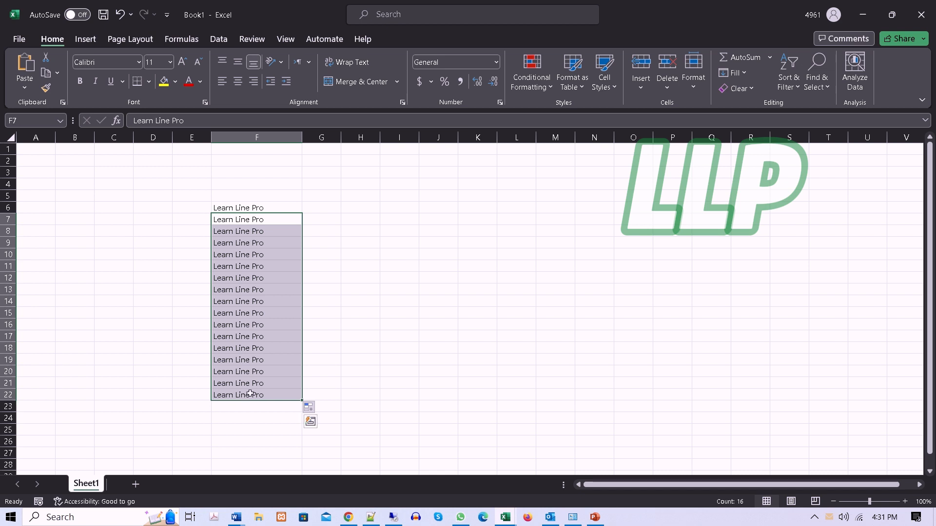
key(Delete)
click(382, 245)
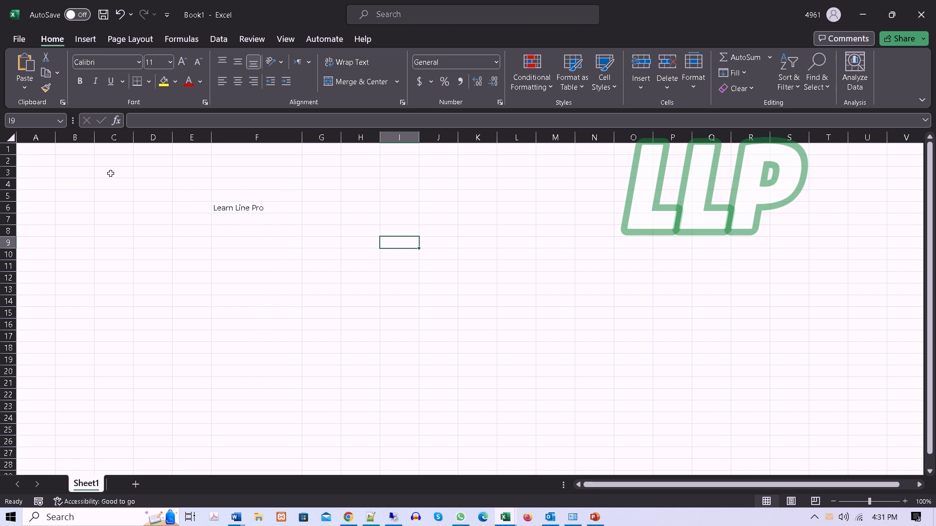
Step: Select the range C3:O19 as an example and enter the label "Cell Range" in cell C1
drag(111, 173, 637, 363)
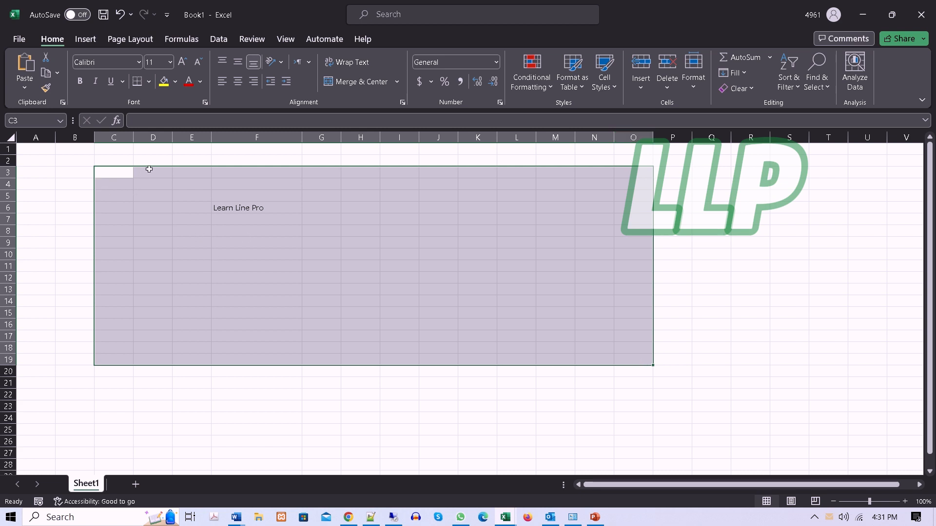
click(119, 154)
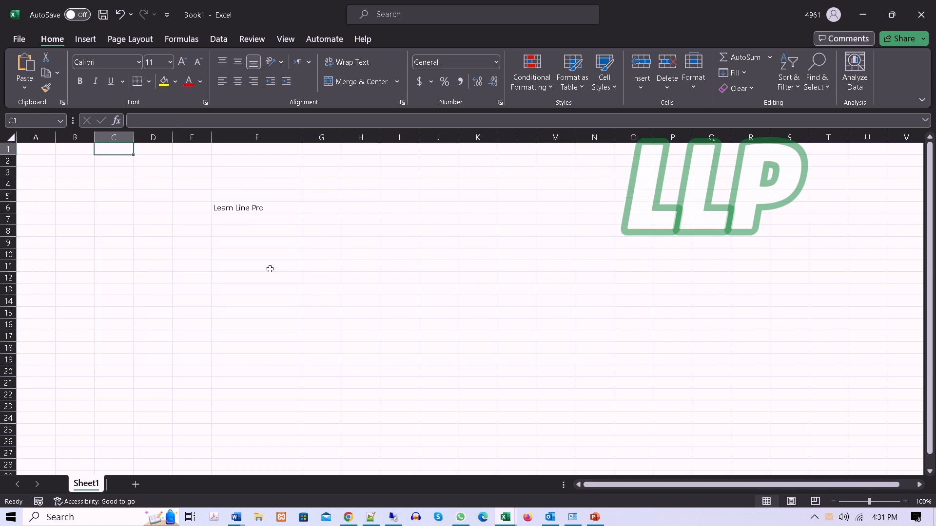
text(Ce)
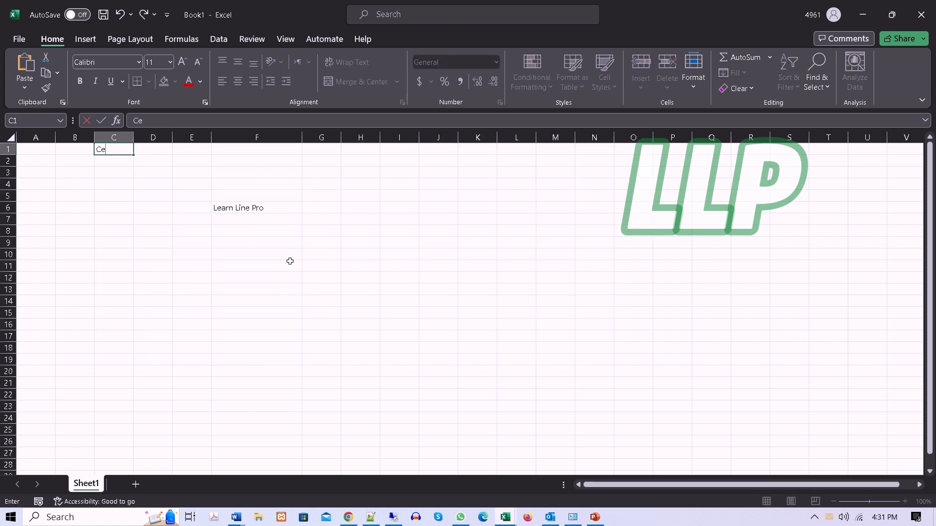
text(ll Range)
key(Tab)
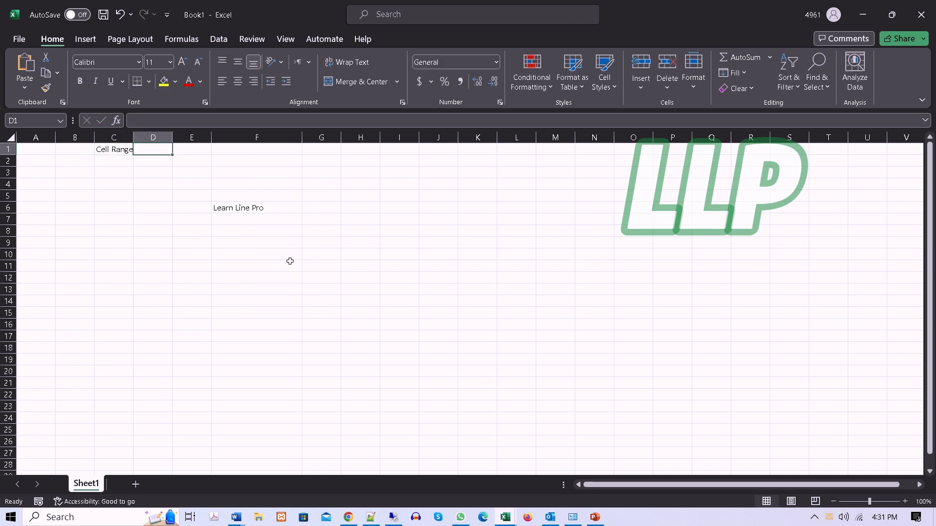
Step: Select the block from C5 to P23 and write its range address C5:P23 in cell E1
drag(123, 195, 655, 403)
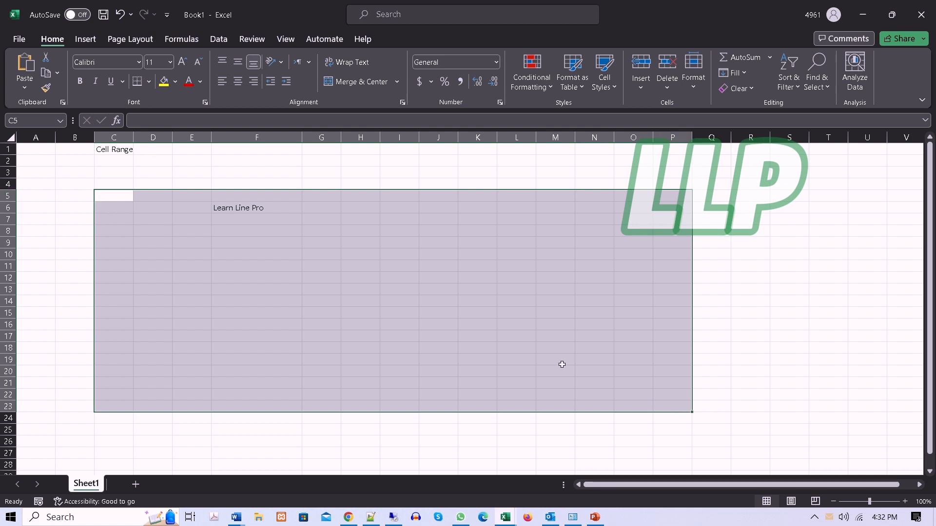
click(191, 150)
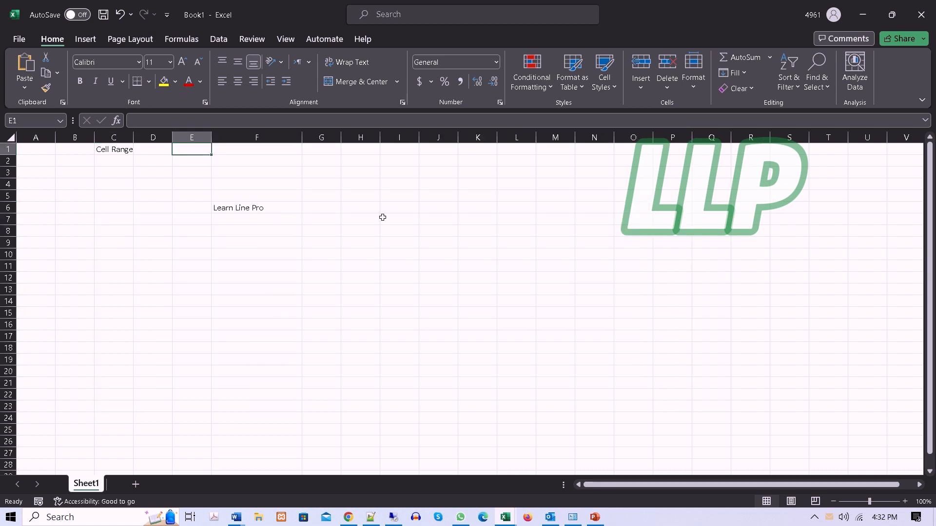
text(C5:P)
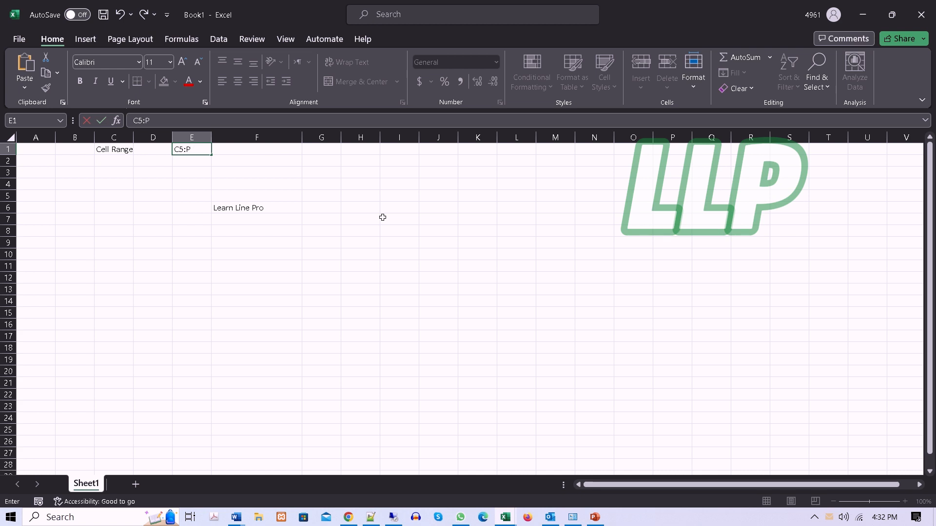
text(23)
key(Return)
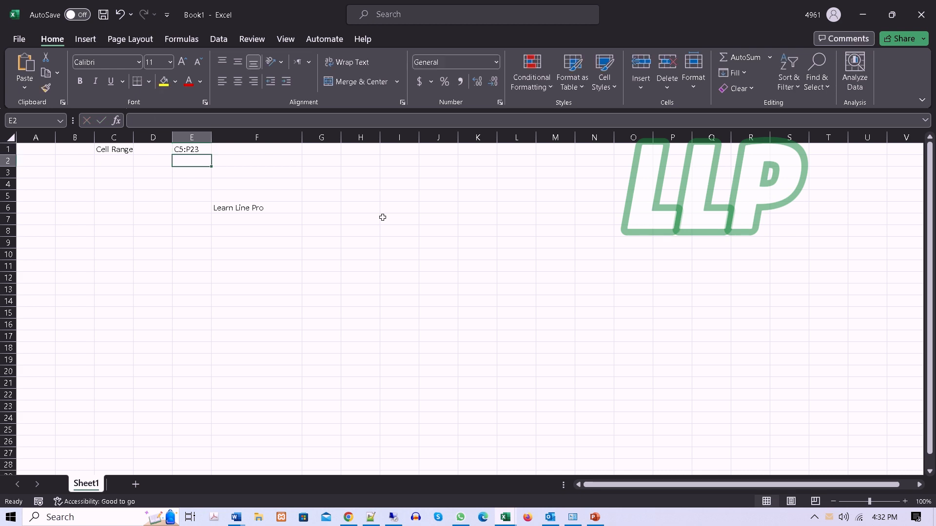
Step: Compare the address in E1 with the sheet by selecting the range C5:P23 once more
click(200, 149)
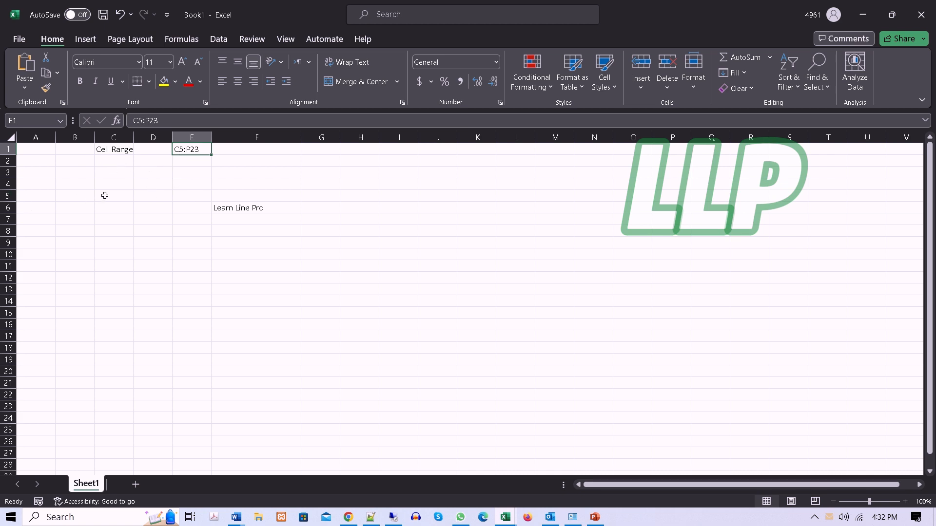
drag(105, 195, 661, 402)
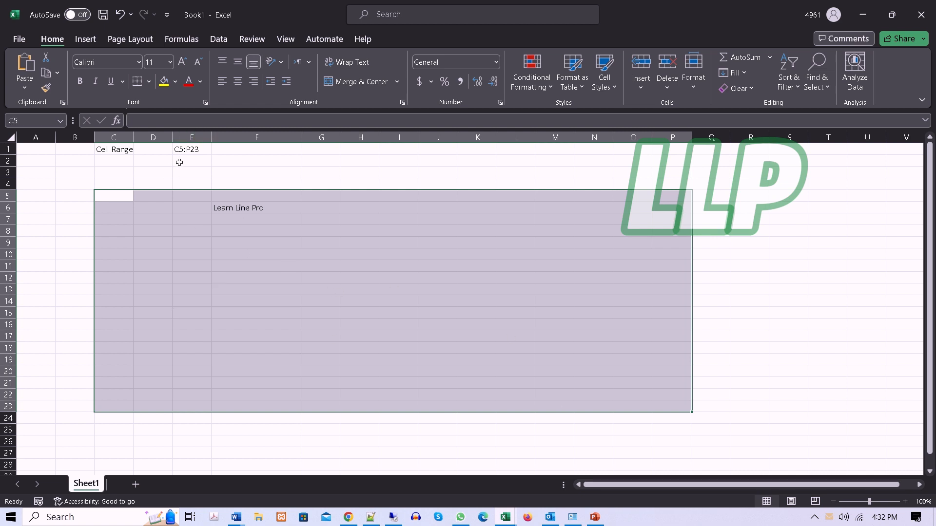
click(149, 185)
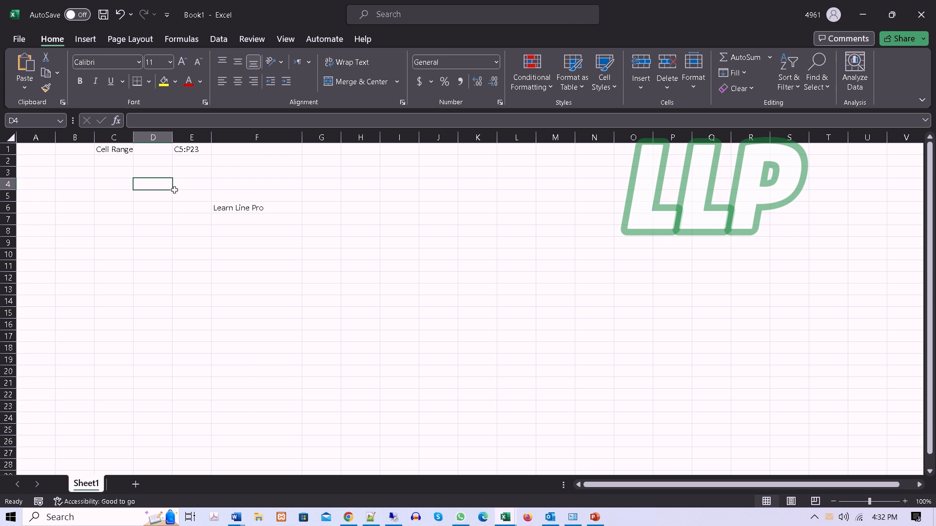
Step: Move the "Learn Line Pro" text from cell F6 to cell F9
click(228, 211)
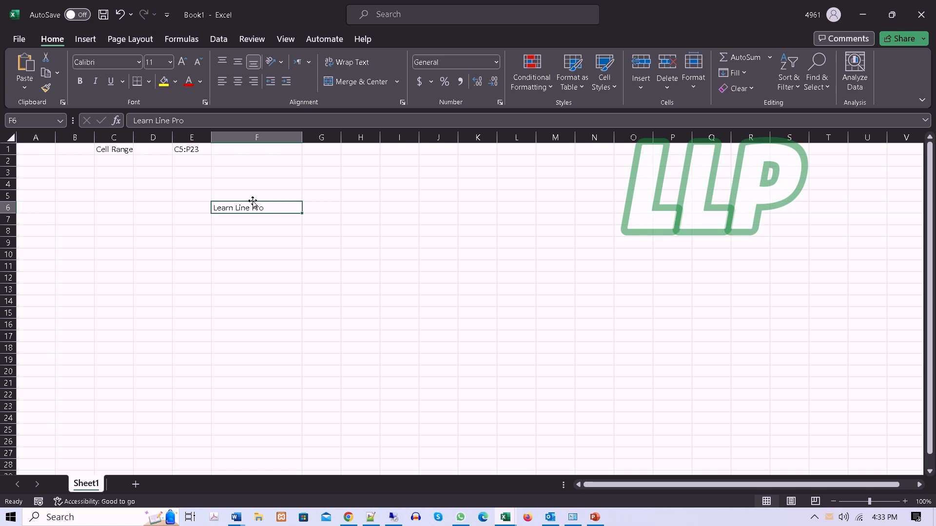
drag(253, 201, 263, 244)
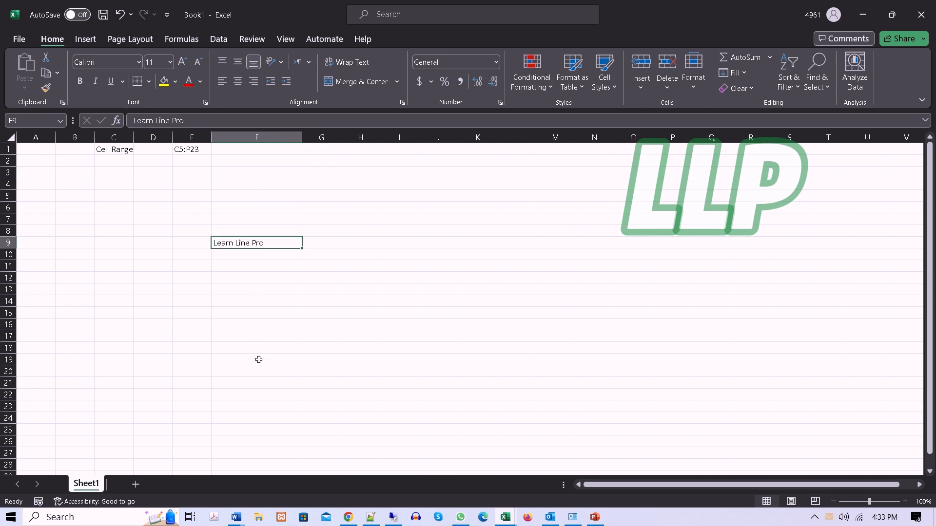
Step: Move the entire row containing "Learn Line Pro" from row 9 to row 6, and from there to row 17
click(9, 242)
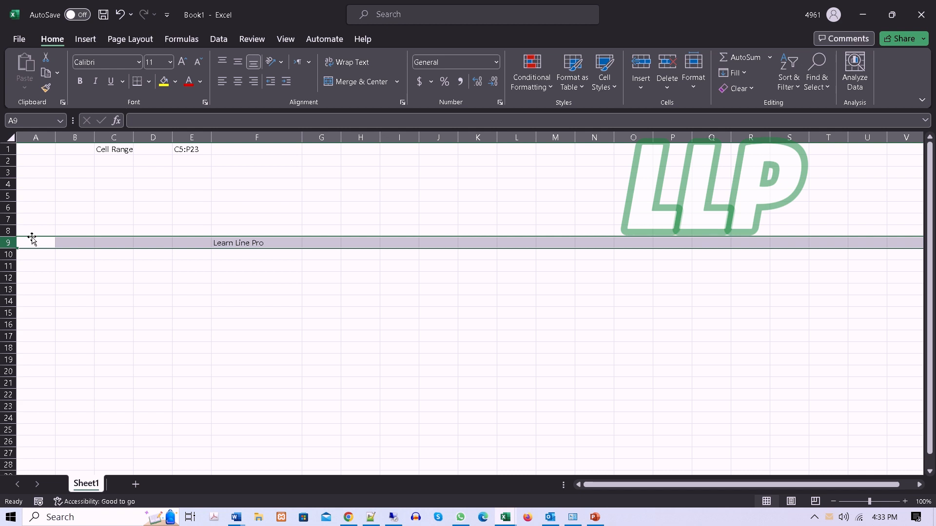
drag(31, 239, 39, 208)
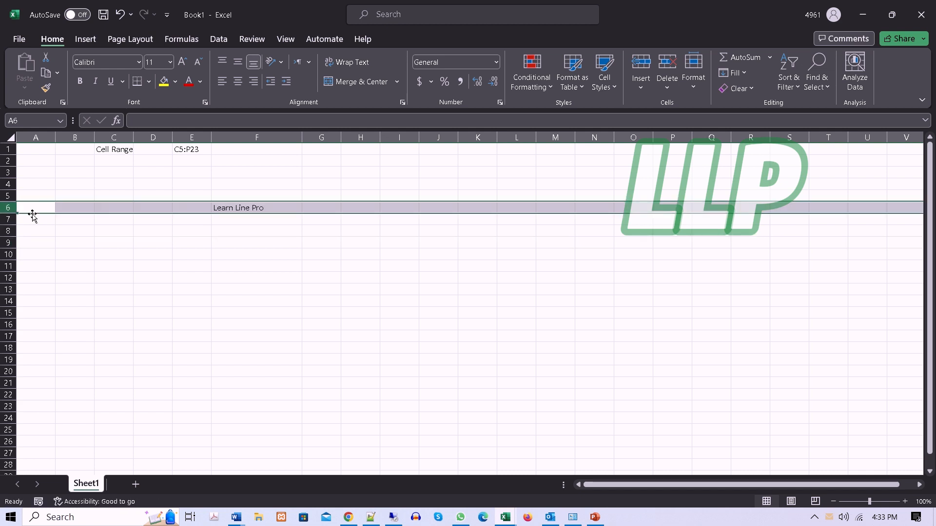
drag(36, 213, 44, 336)
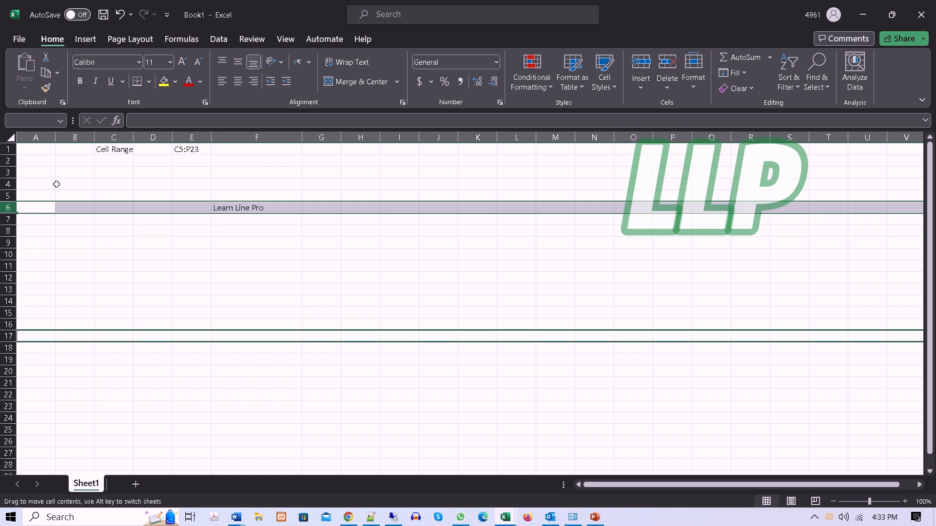
Step: Select the whole of row 1 and the whole columns G, H and F one after another as selection examples
click(15, 149)
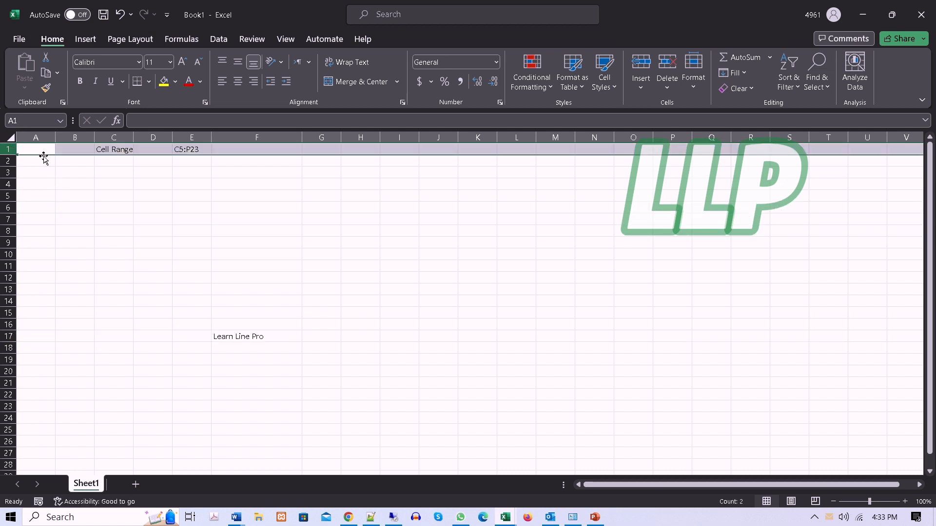
drag(40, 156, 64, 186)
click(328, 138)
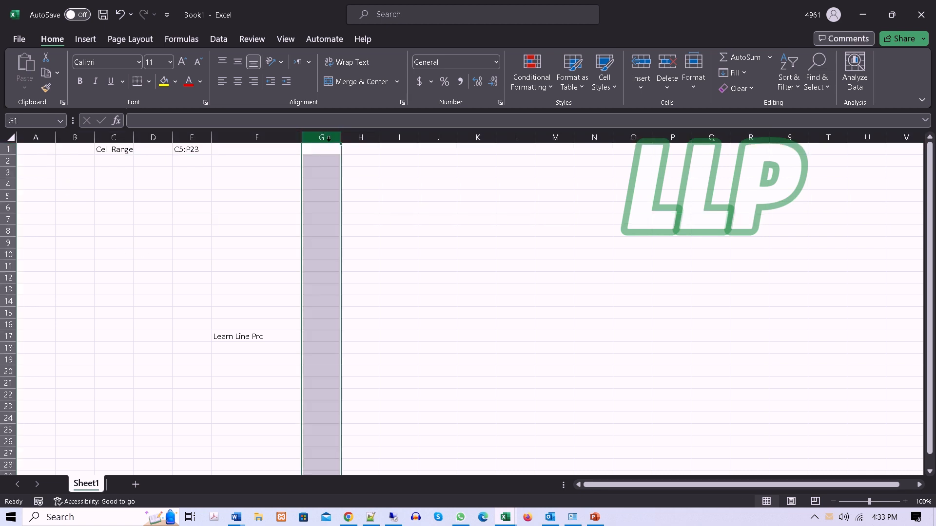
click(359, 138)
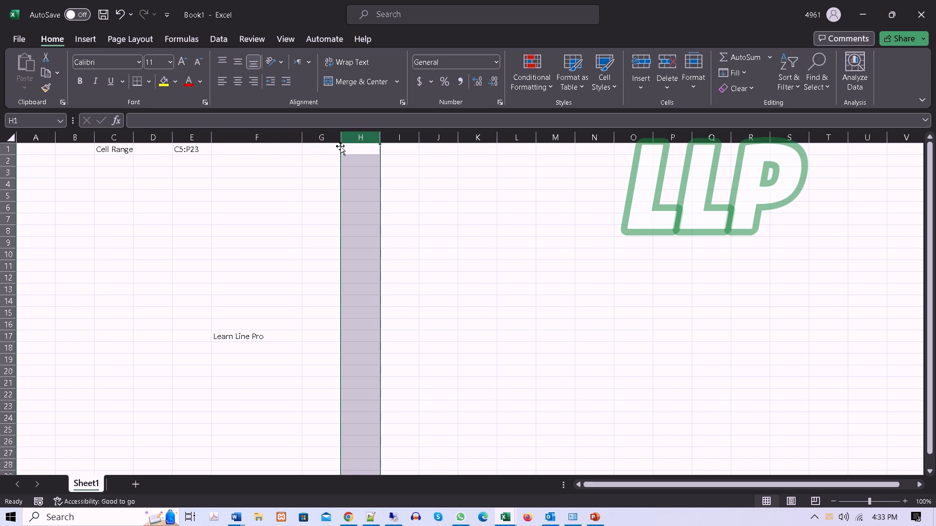
drag(340, 148, 457, 185)
click(239, 139)
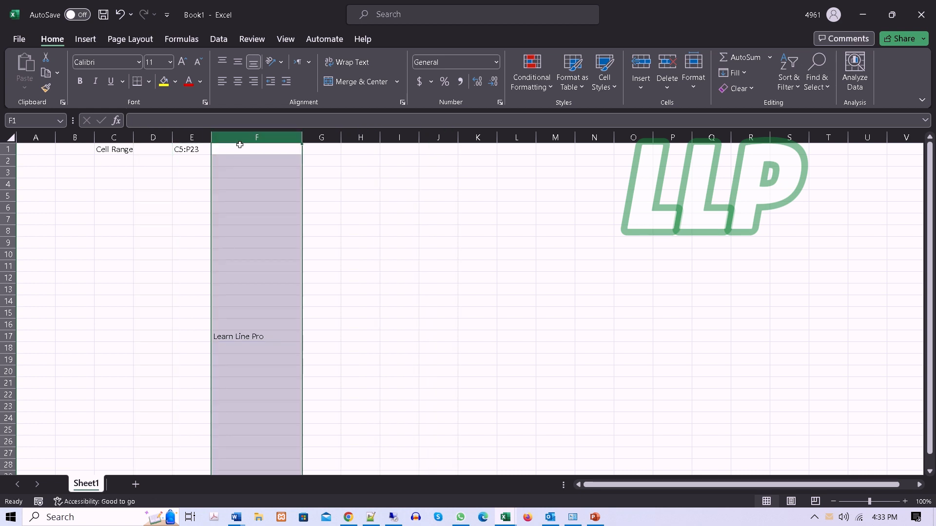
mouse_move(242, 144)
mouse_down()
mouse_move(359, 159)
mouse_move(360, 147)
mouse_move(247, 138)
mouse_move(247, 150)
mouse_up()
Step: Select the block D5:M20 as a range example, and the single cell F17 containing "Learn Line Pro"
click(360, 291)
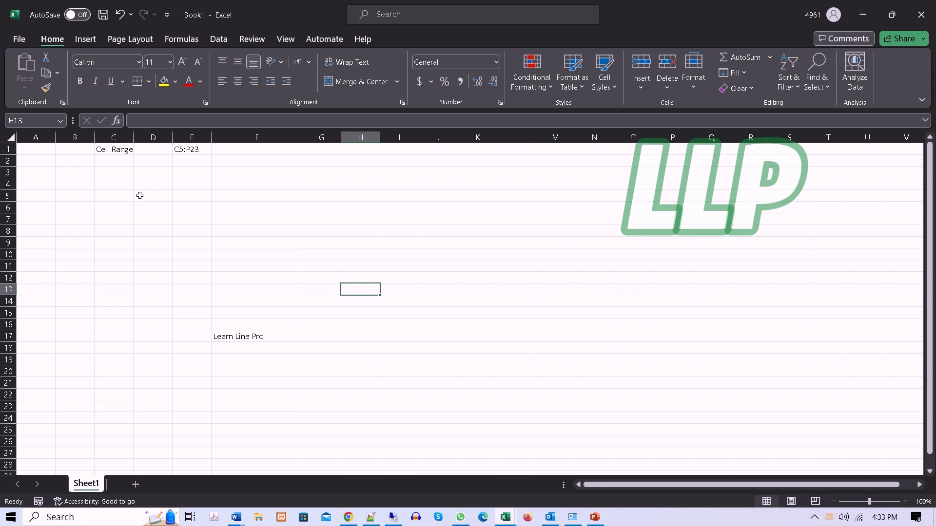
drag(140, 195, 571, 377)
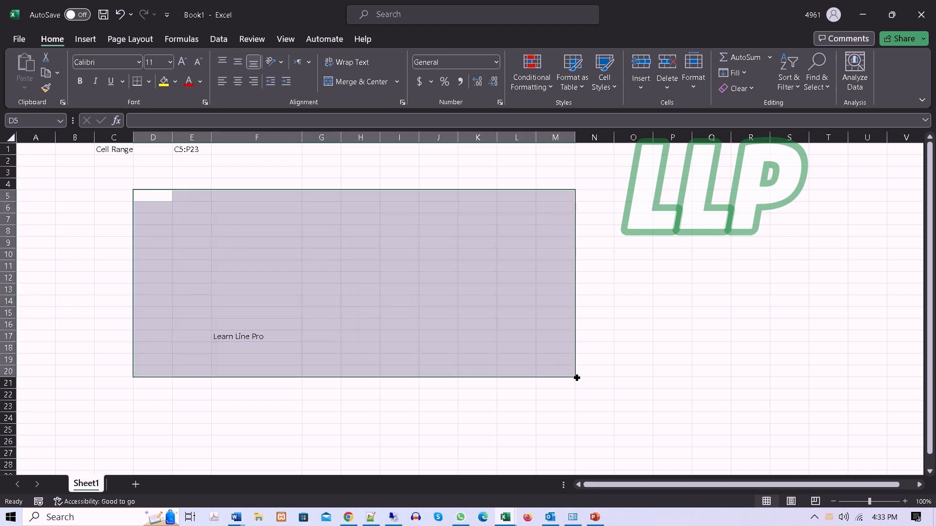
click(418, 419)
click(250, 336)
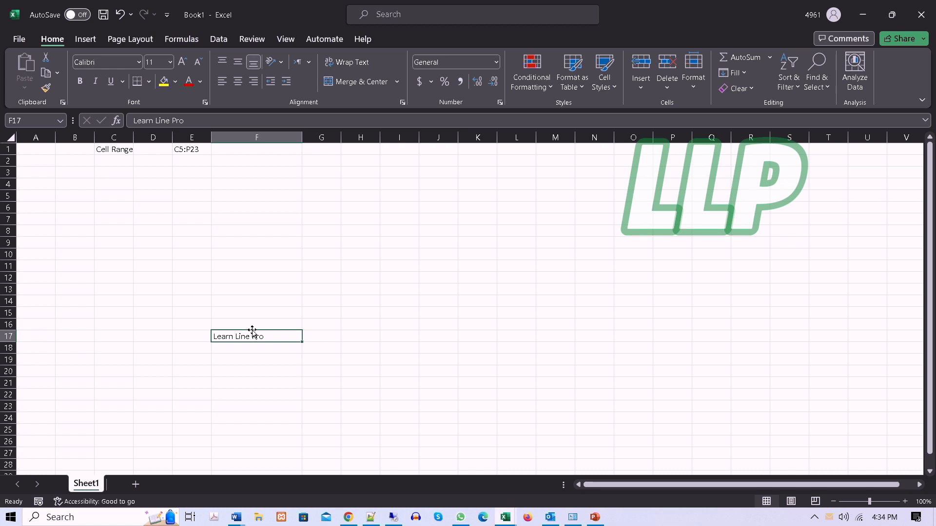
Step: Enter 1 in B3 and 2 in B4, and fill the number series down to 20 in cell B22
click(68, 175)
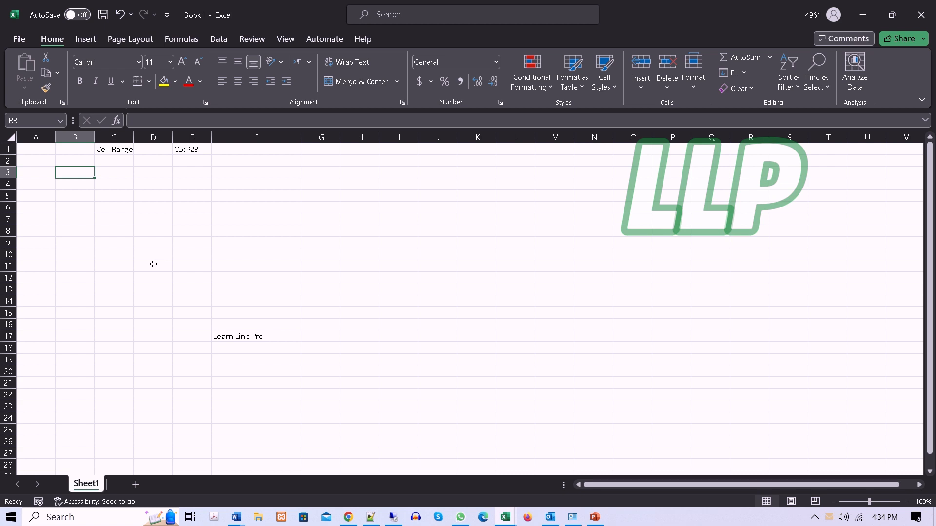
text(1)
key(Return)
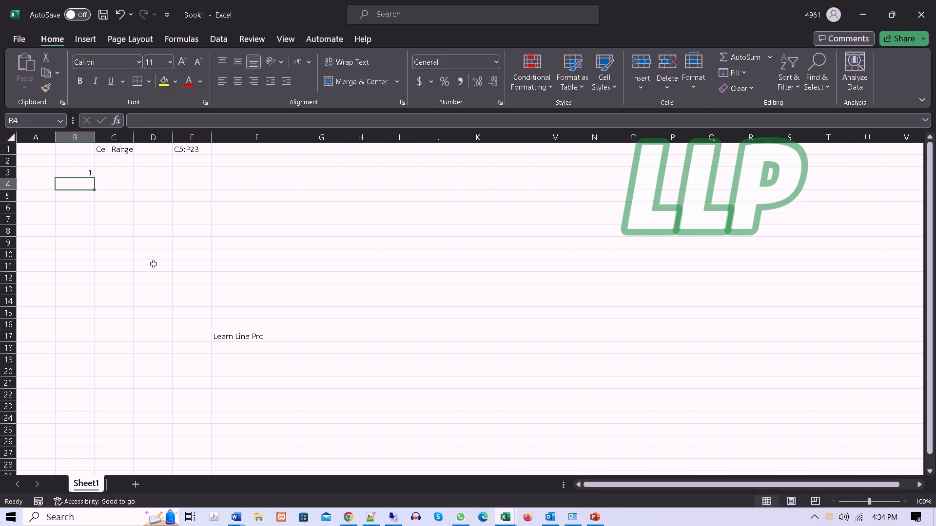
text(2)
key(Return)
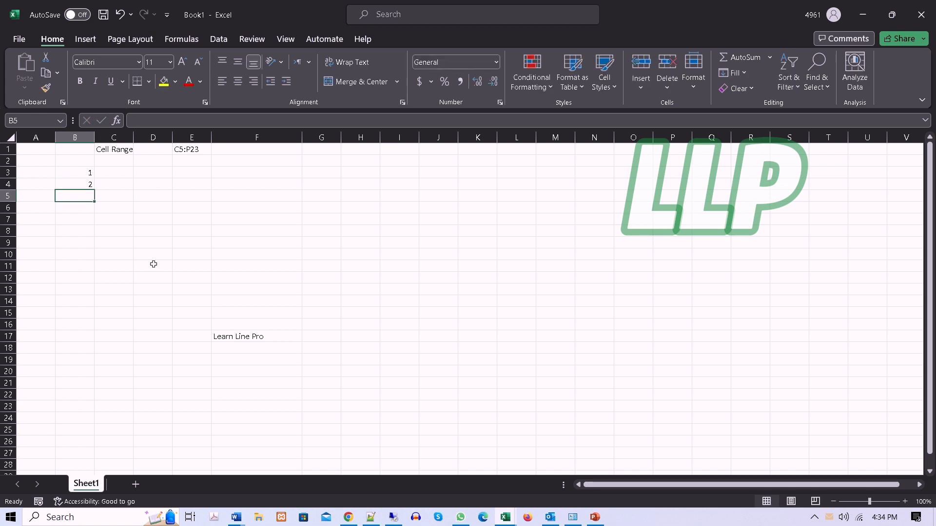
drag(85, 170, 92, 400)
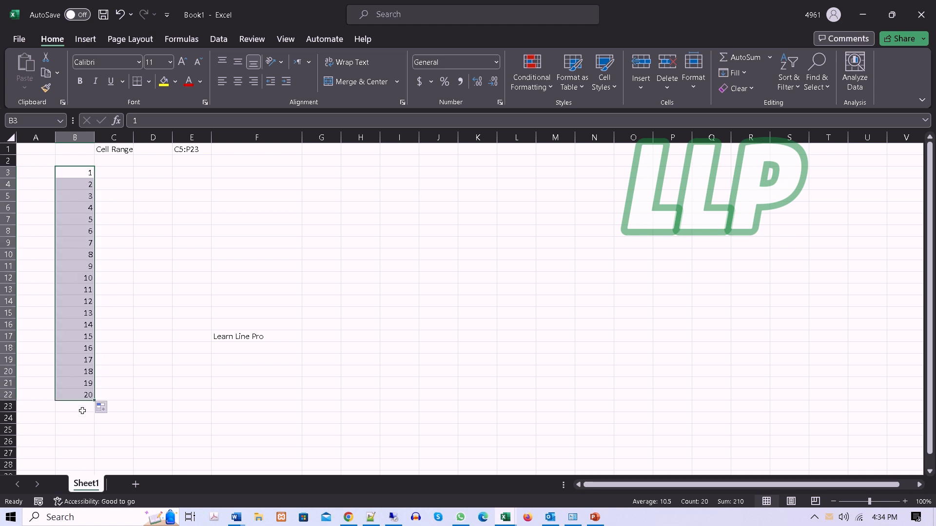
Step: Enter Sat in F3 and Sun in G3, and fill the weekday series across to cell N3
click(226, 170)
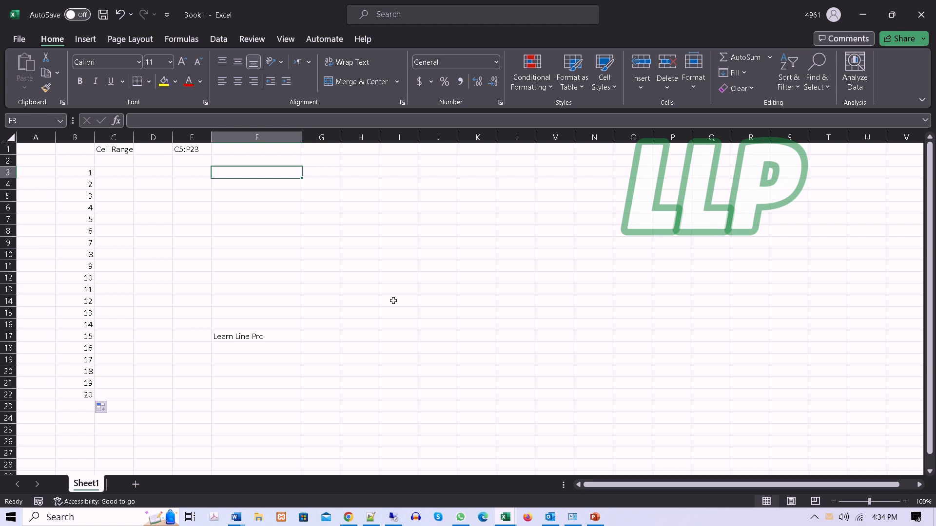
text(Sat)
key(Tab)
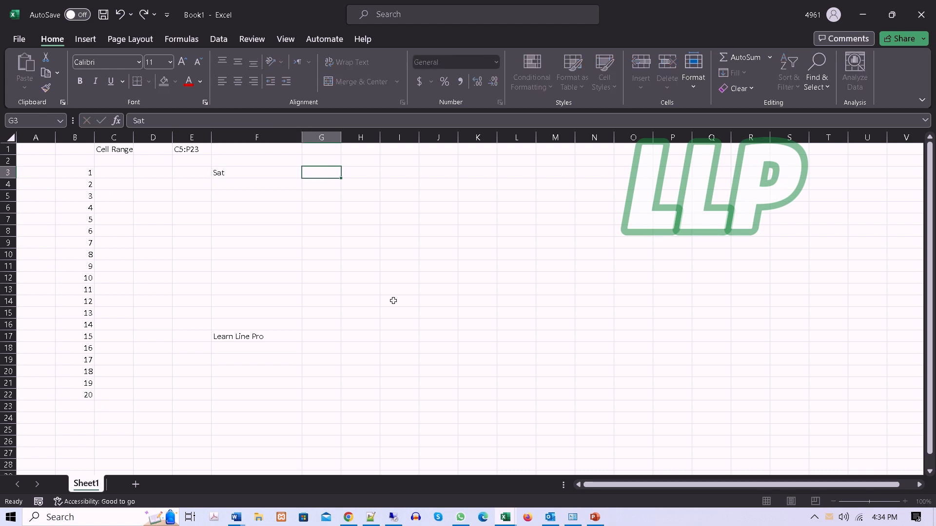
text(Sun)
key(Tab)
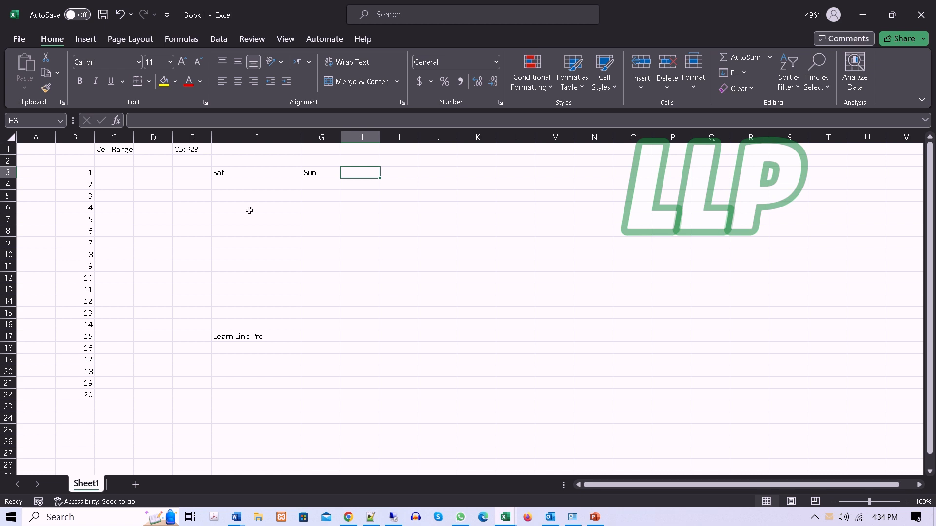
drag(234, 174, 622, 170)
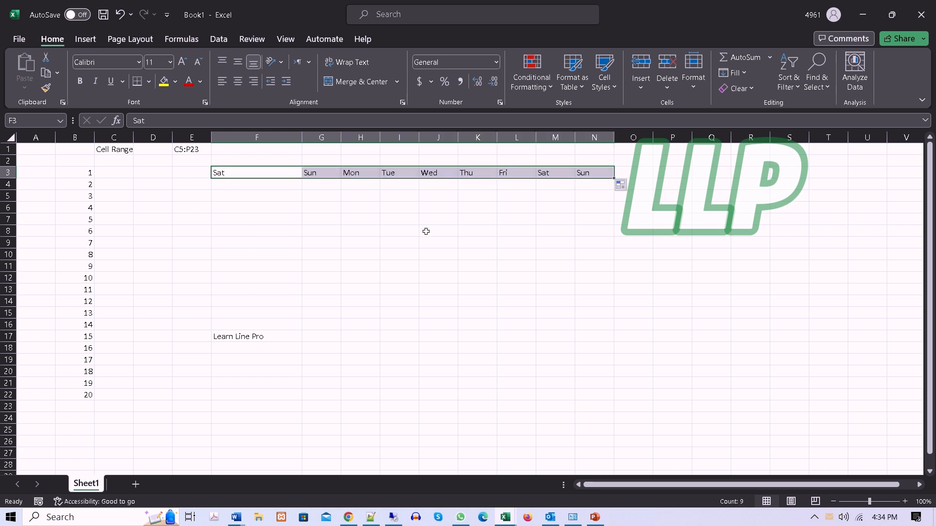
Step: Enter Jan in G7 and Feb in G8, and fill the month series down to Nov in cell G17
click(328, 220)
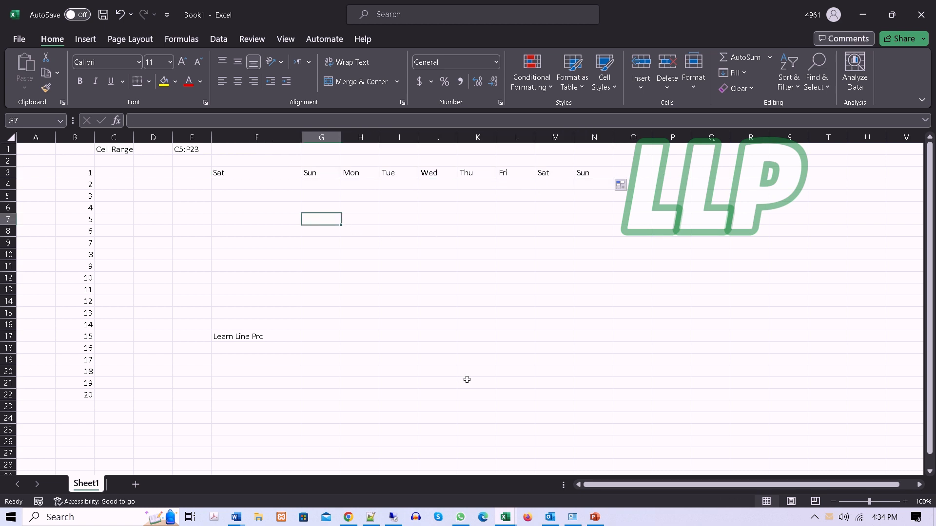
text(Jan)
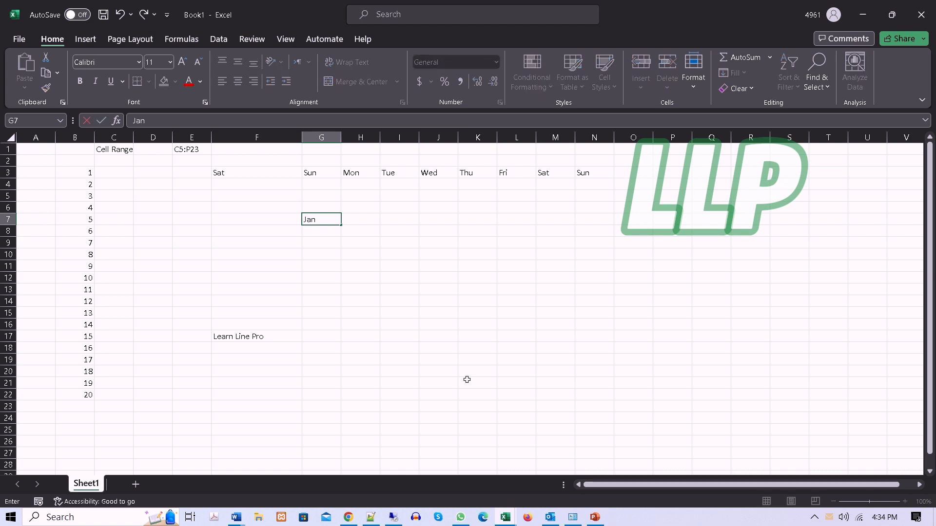
key(Return)
text(F)
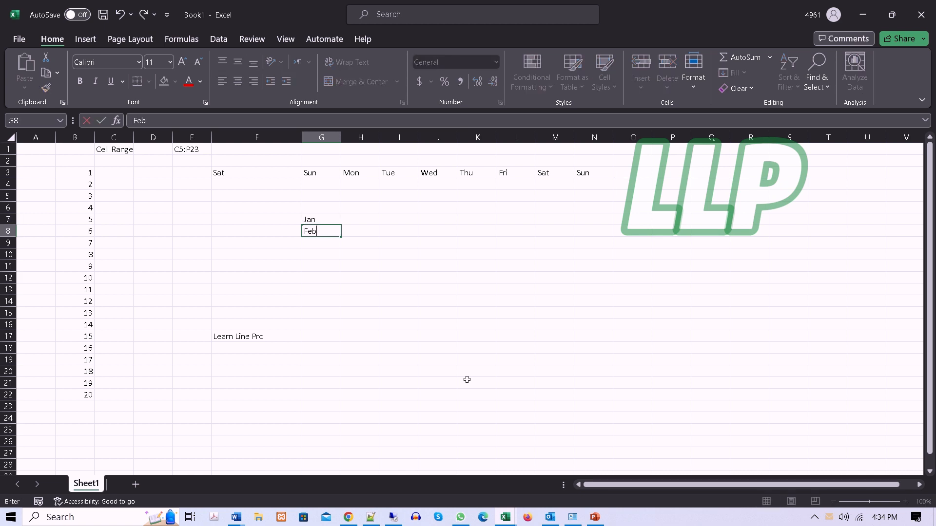
text(eb)
drag(323, 219, 324, 232)
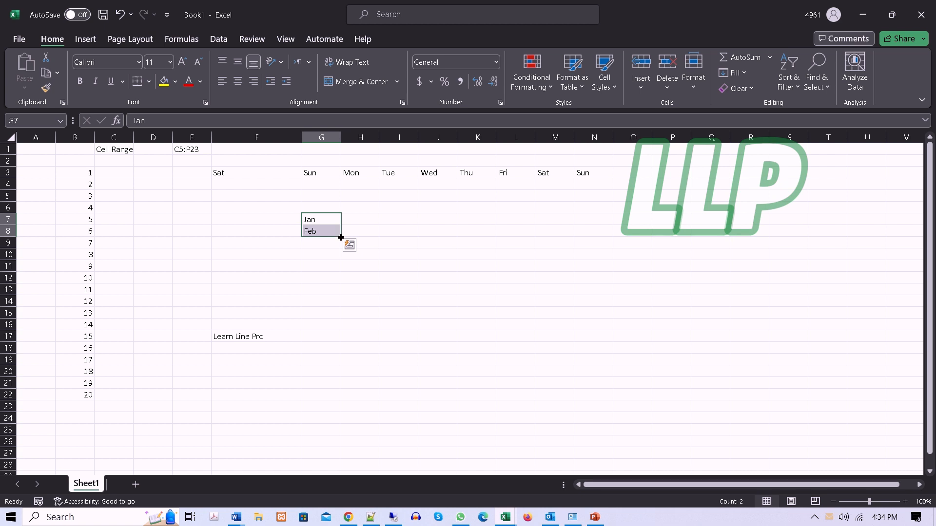
drag(341, 237, 332, 347)
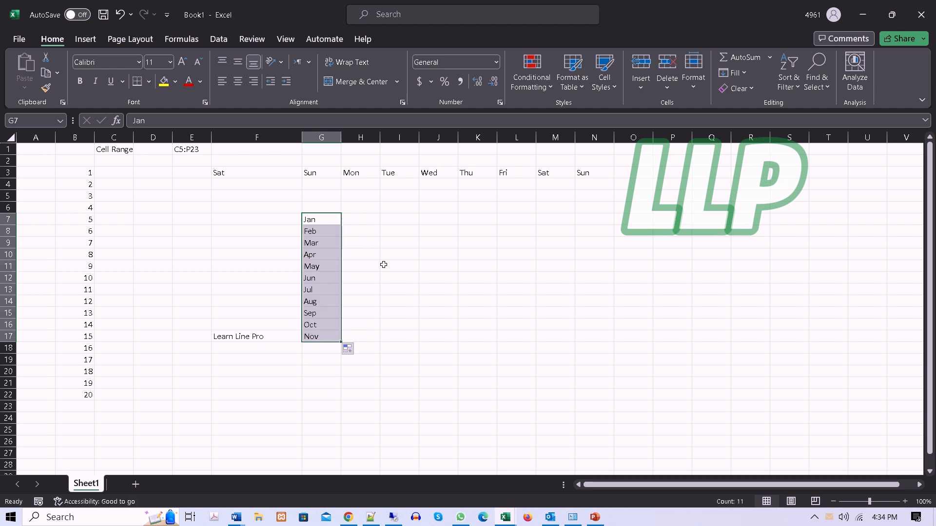
click(383, 217)
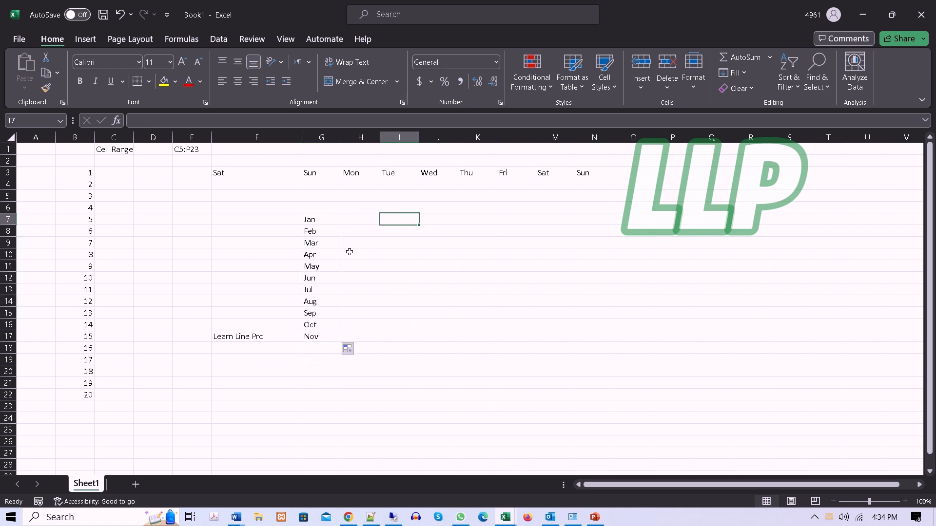
Step: Enter Jan in H7 and Mar in H8, and fill the every-other-month series down to Sep in cell H11
drag(82, 174, 78, 383)
click(360, 218)
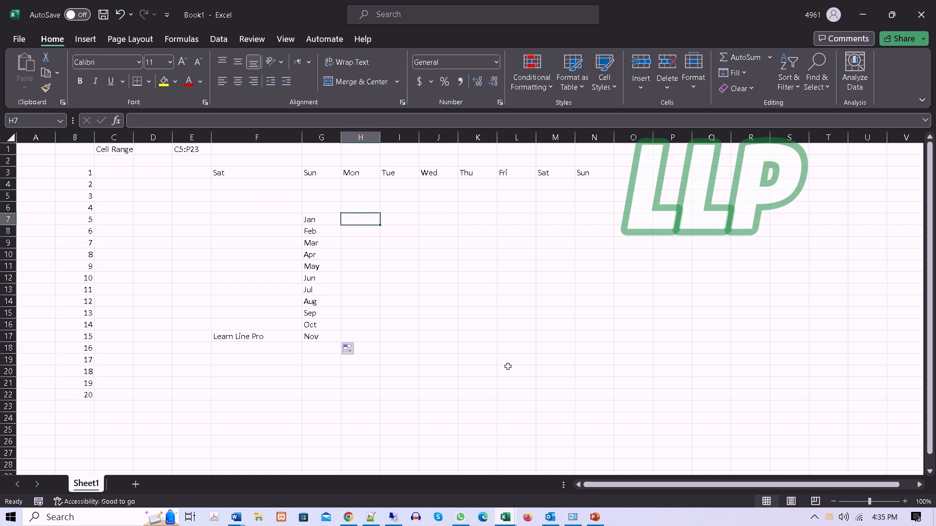
text(Ja)
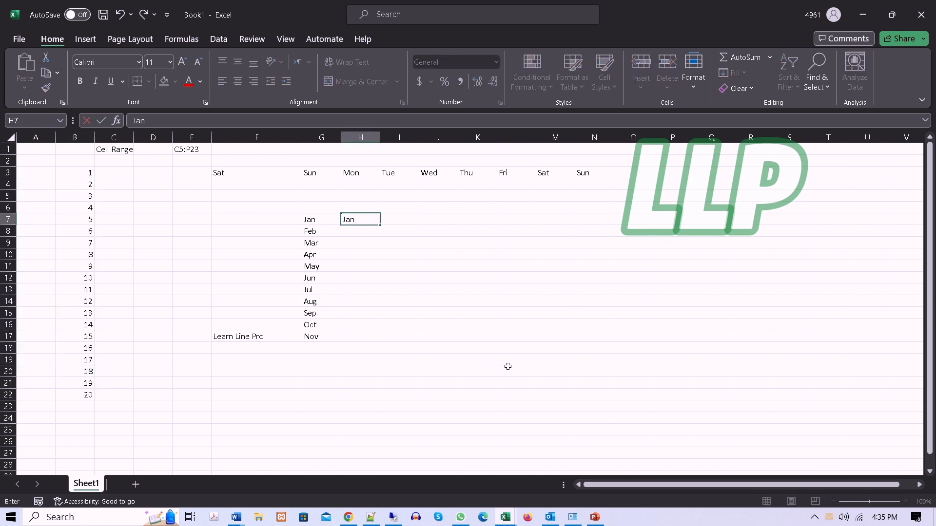
text(n)
key(Return)
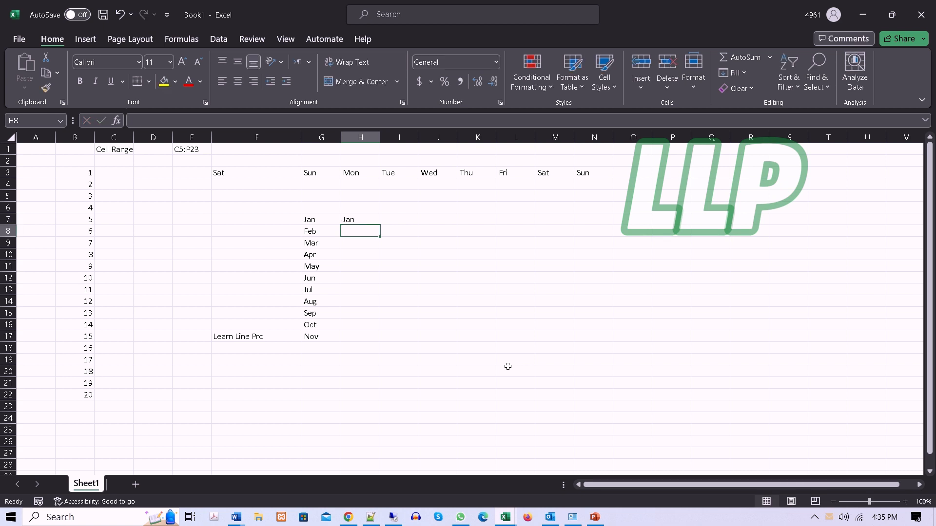
text(Mar)
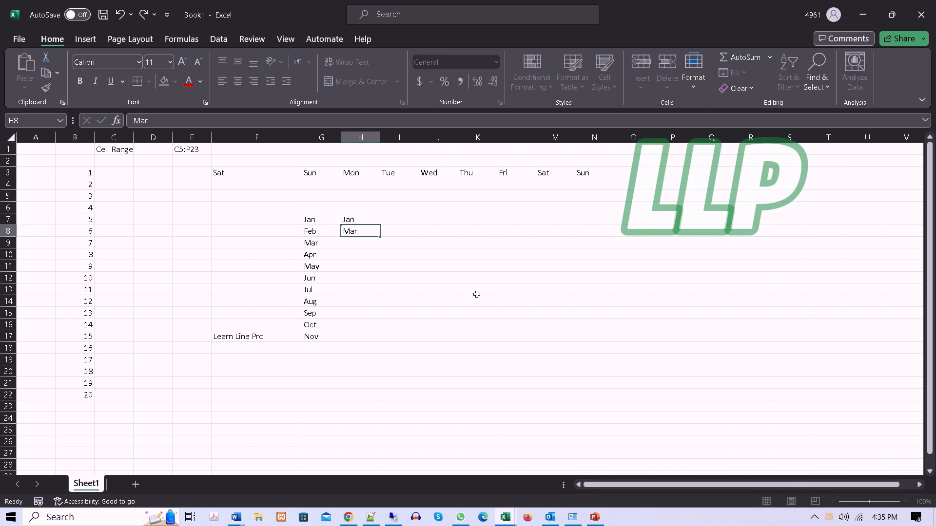
click(478, 281)
drag(360, 220, 379, 248)
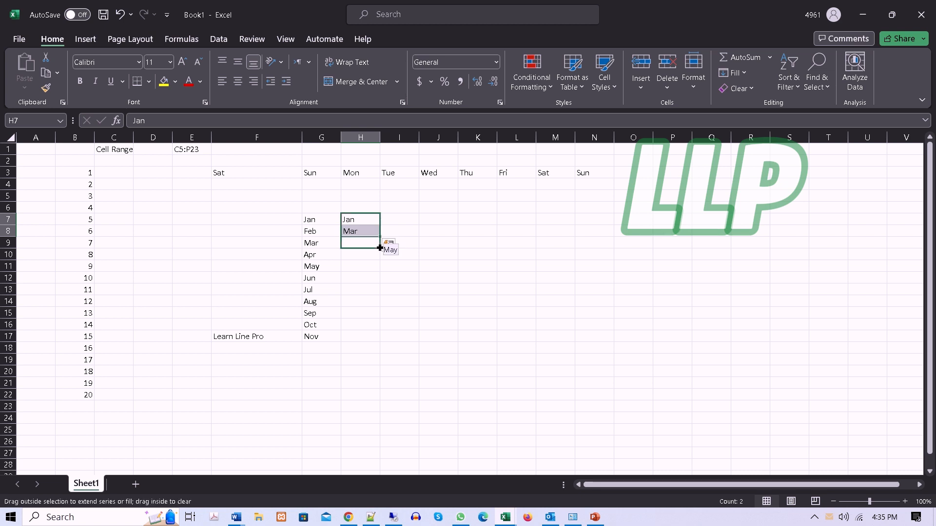
drag(379, 248, 381, 269)
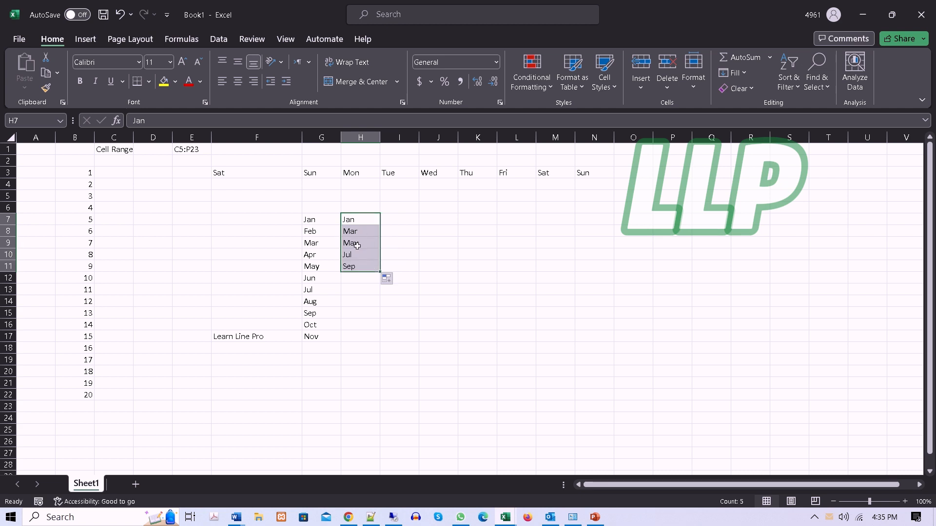
Step: Compare the every-other-month series in column H with the full month series in column G, month by month
click(358, 221)
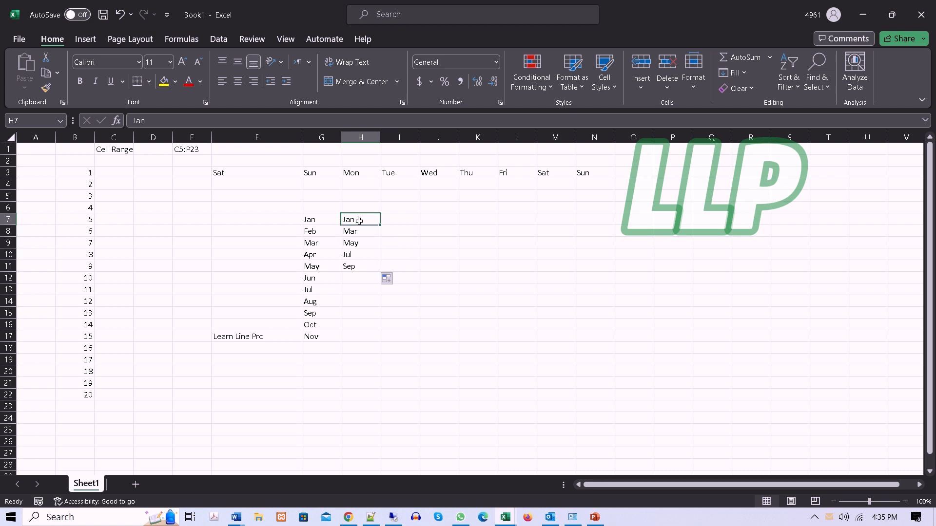
click(306, 231)
click(357, 233)
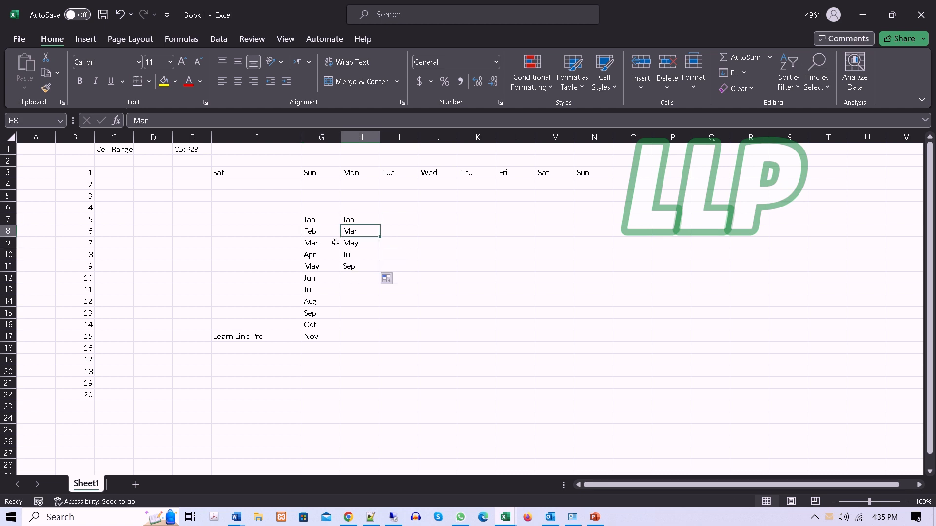
click(312, 256)
click(351, 244)
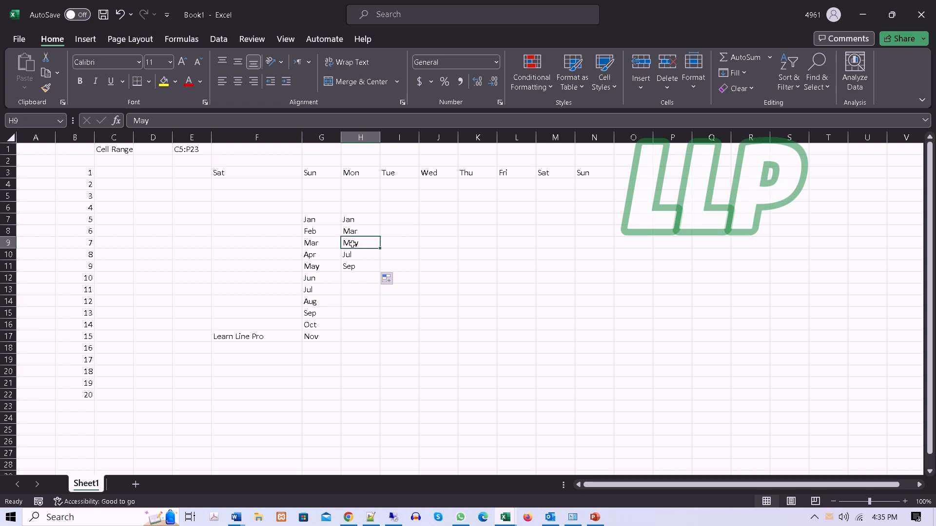
click(311, 279)
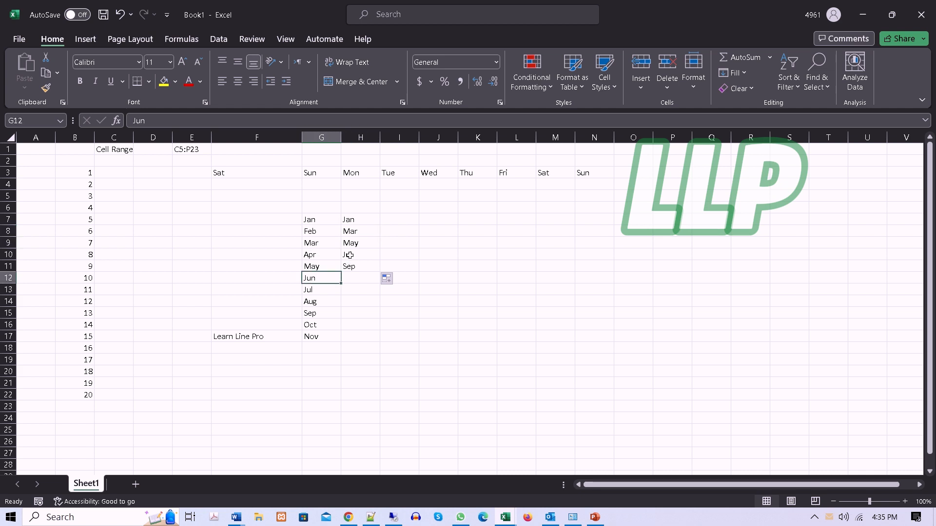
click(349, 255)
click(313, 301)
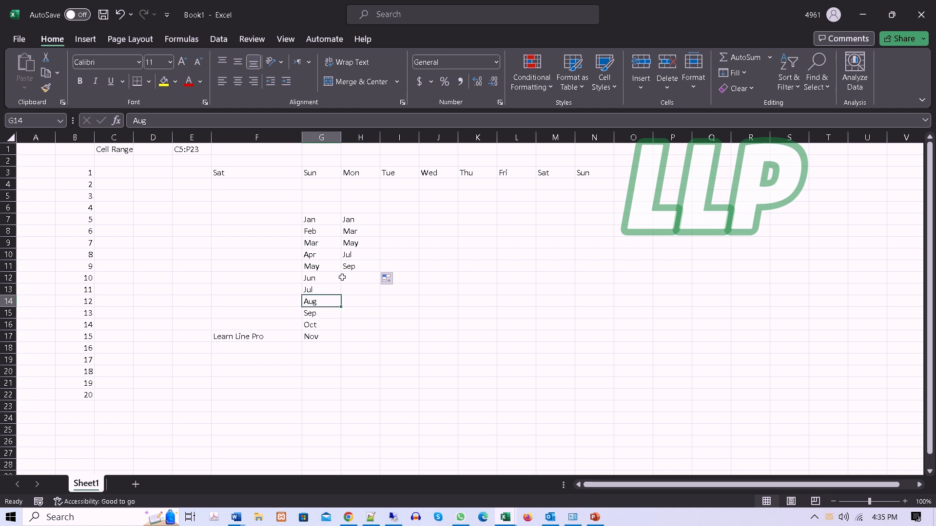
click(346, 266)
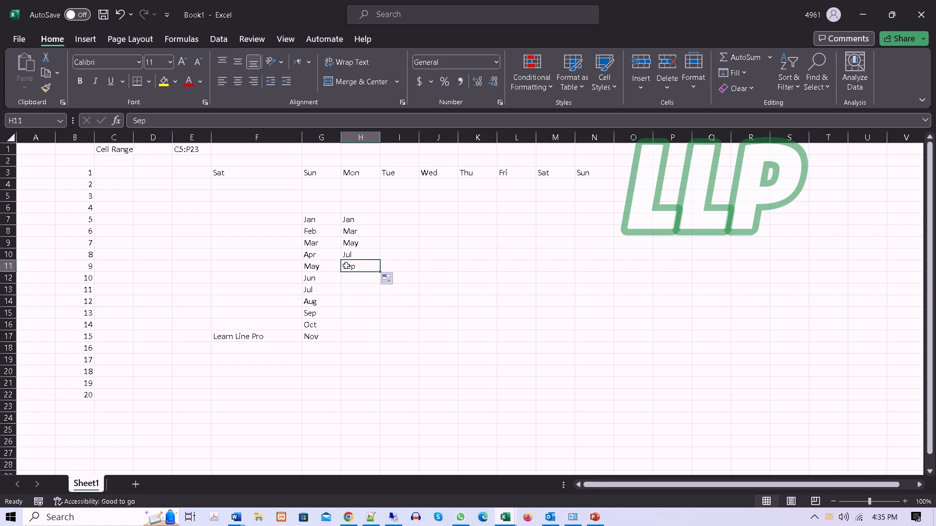
Step: Enter 1 in I7 and 3 in I8, and fill the odd-number series down to 31 in cell I22
click(411, 223)
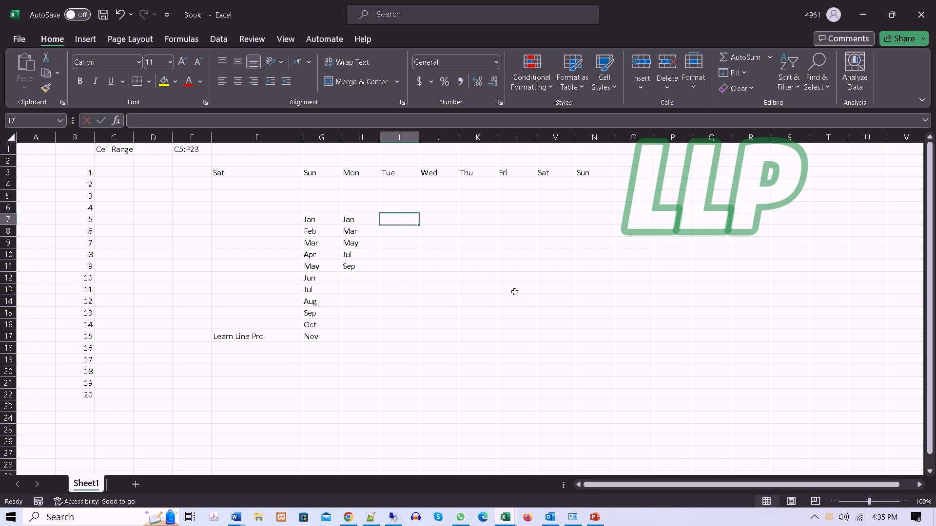
text(1)
key(Return)
text(3)
key(Return)
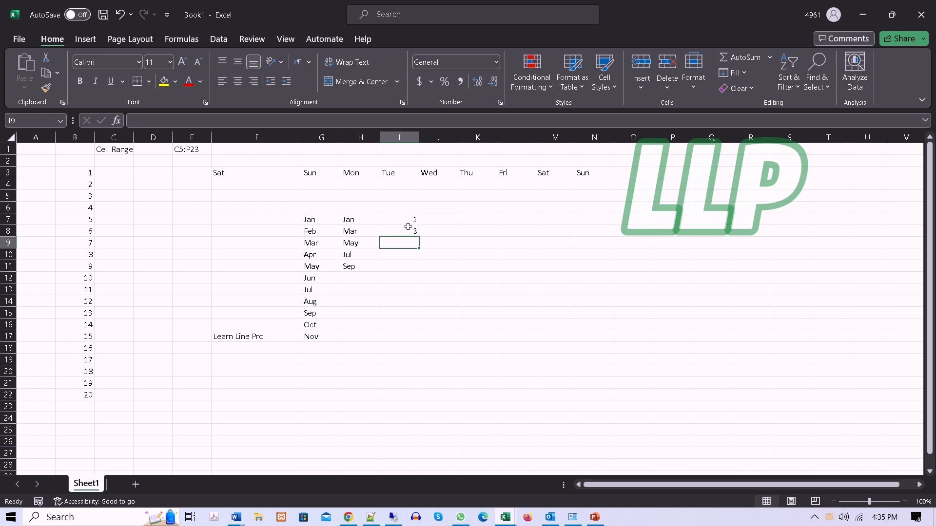
drag(411, 224, 411, 229)
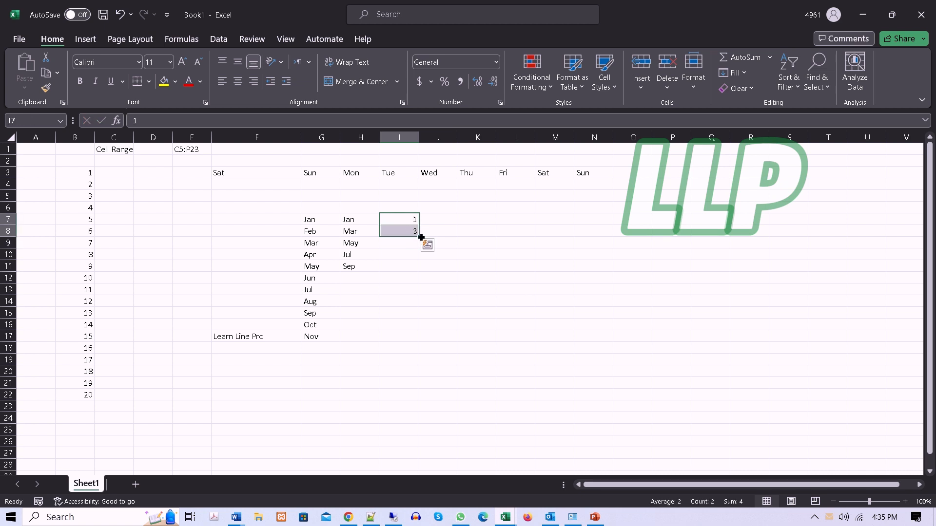
drag(421, 237, 424, 404)
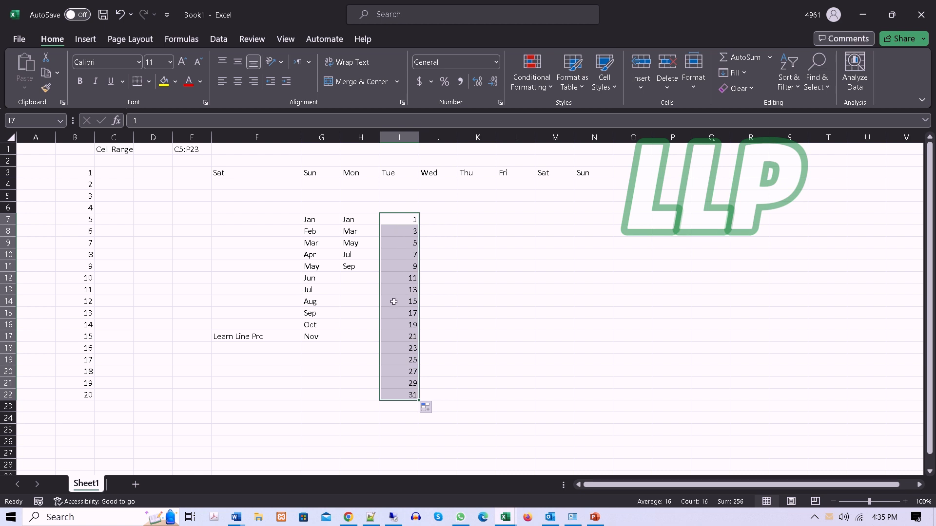
Step: Enter 11 in K7 and 22 in K8, and fill the series down to 121 in cell K17
click(451, 220)
click(476, 219)
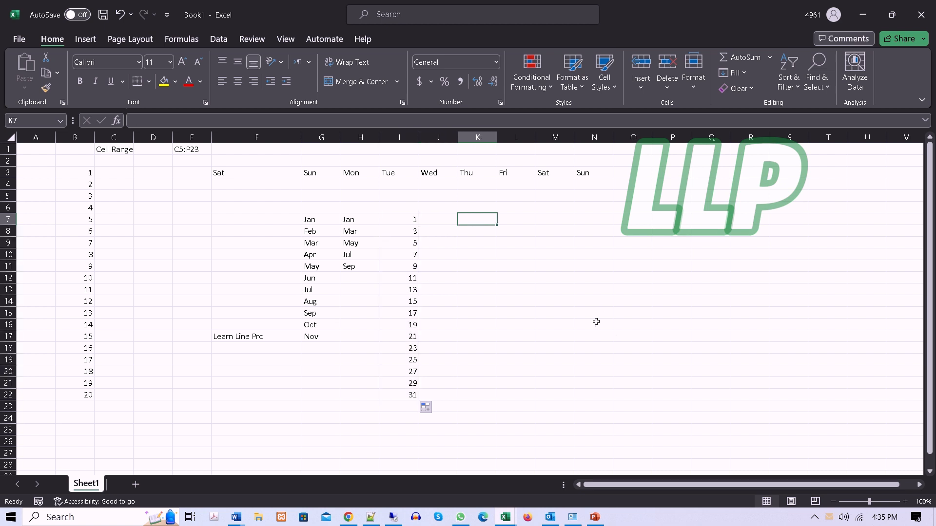
text(11)
key(Return)
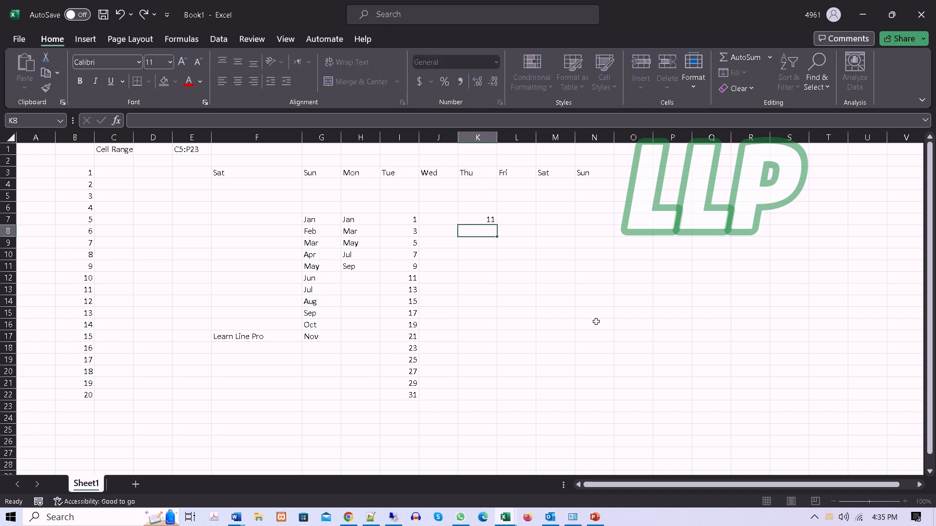
text(22)
key(Return)
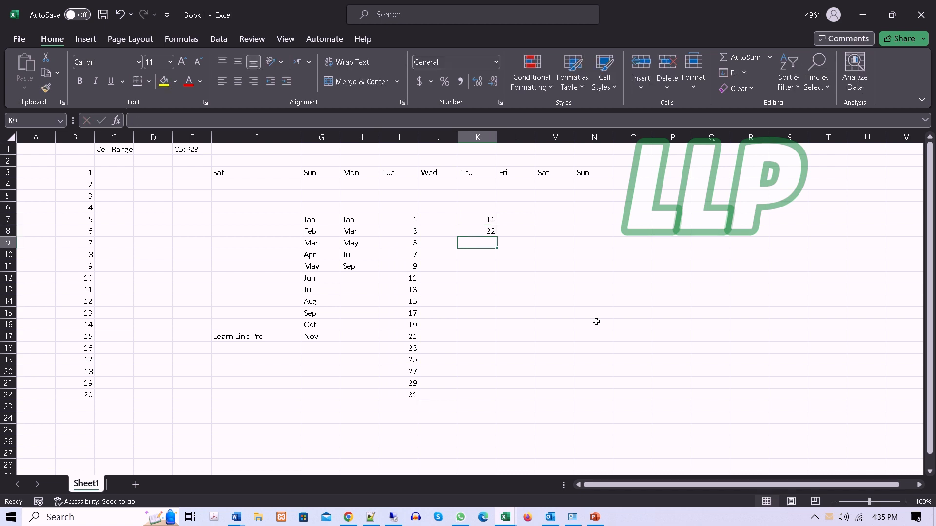
drag(488, 218, 493, 337)
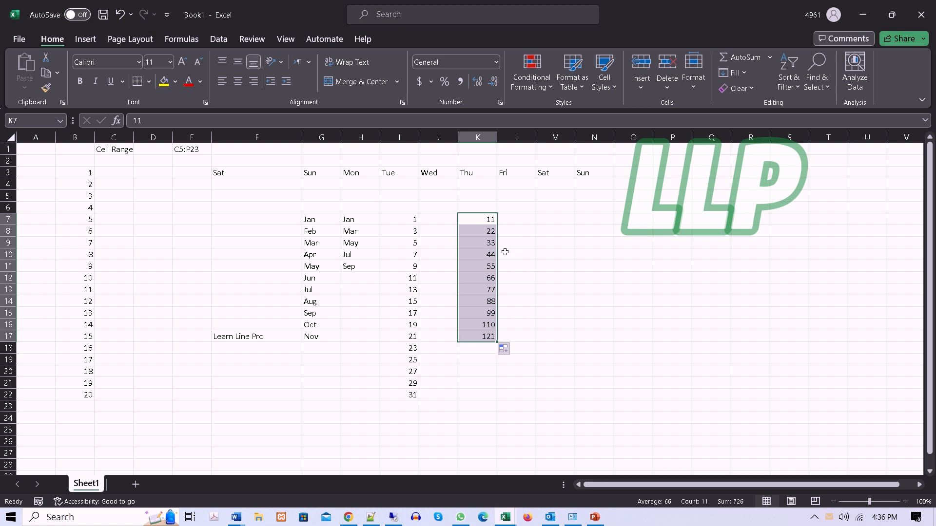
click(565, 263)
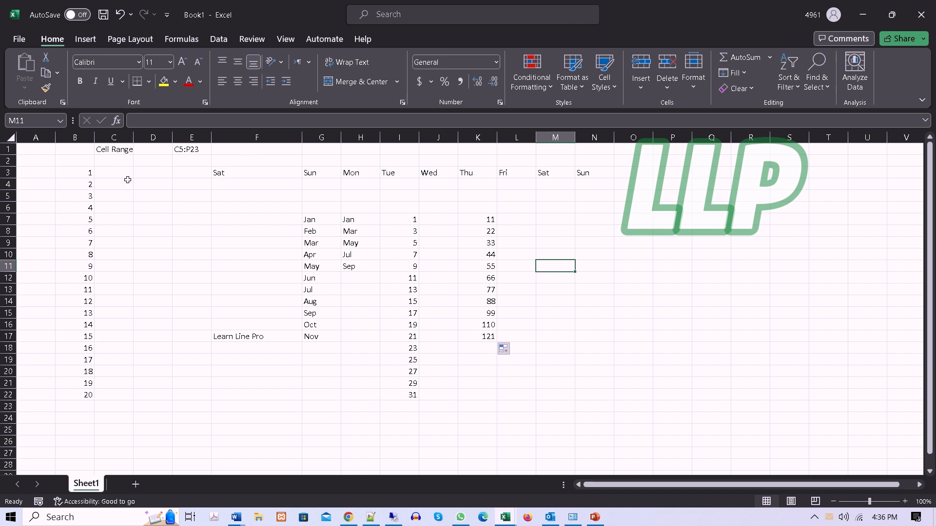
Step: Enter the labels Series Recognization in D4 and Mouse icons in D5
click(145, 184)
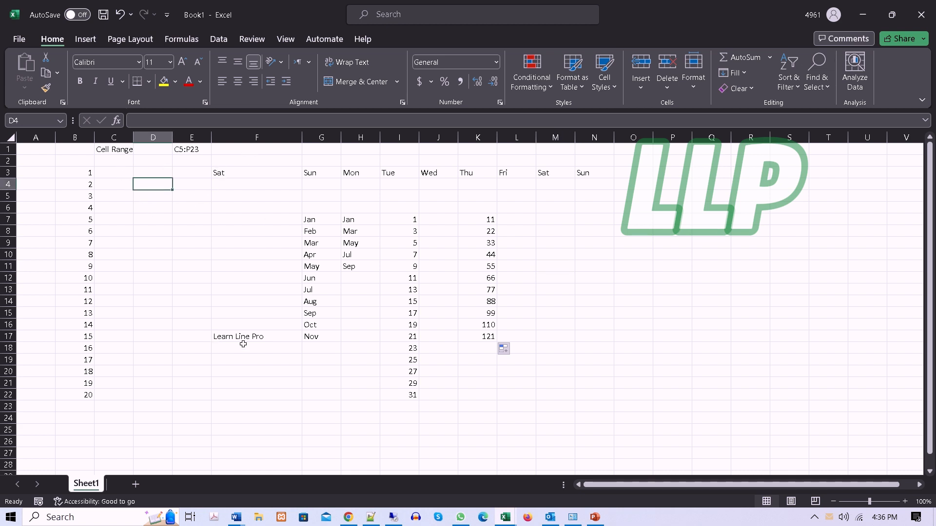
text(Series Recogn)
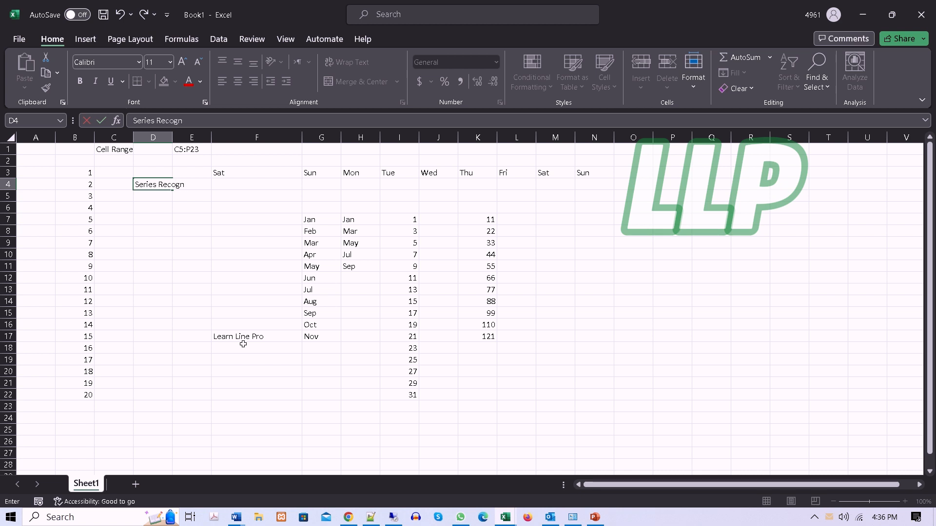
text(zation)
key(Return)
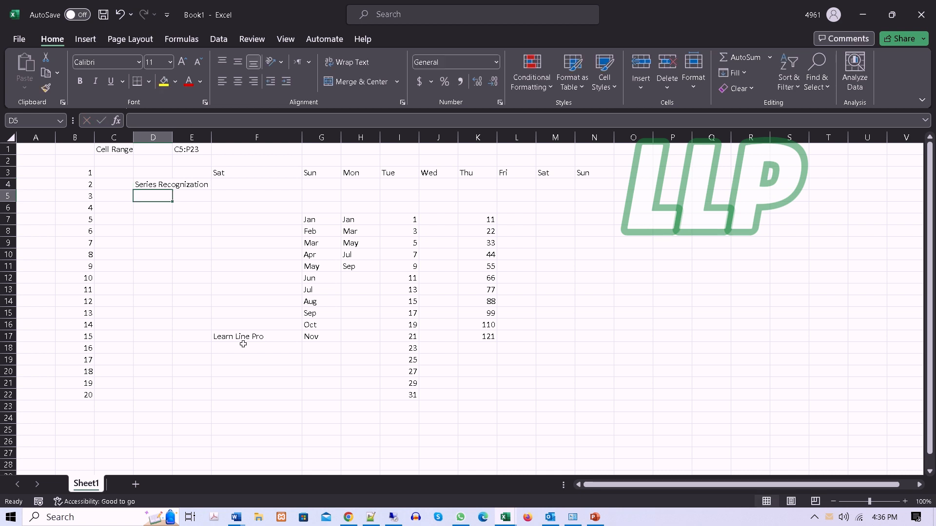
text(Mou)
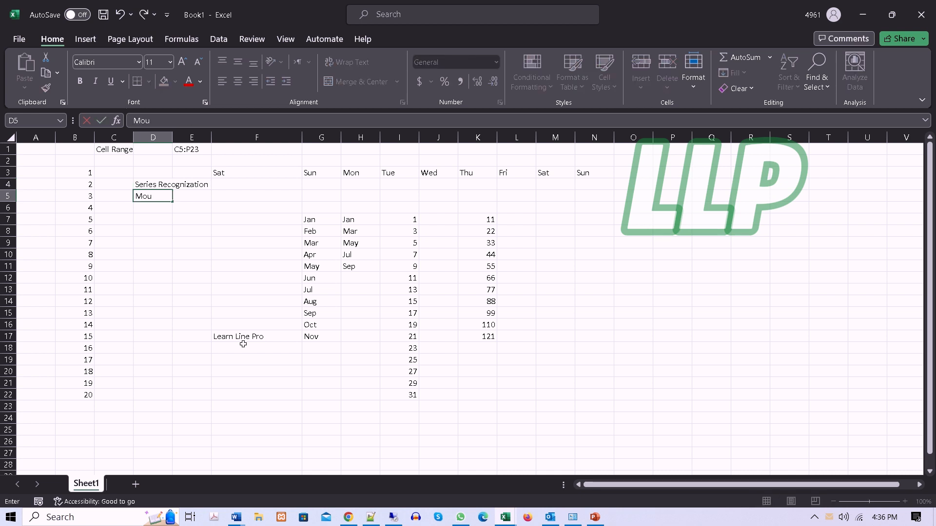
text(se po)
key(BackSpace)
text(icons)
key(Return)
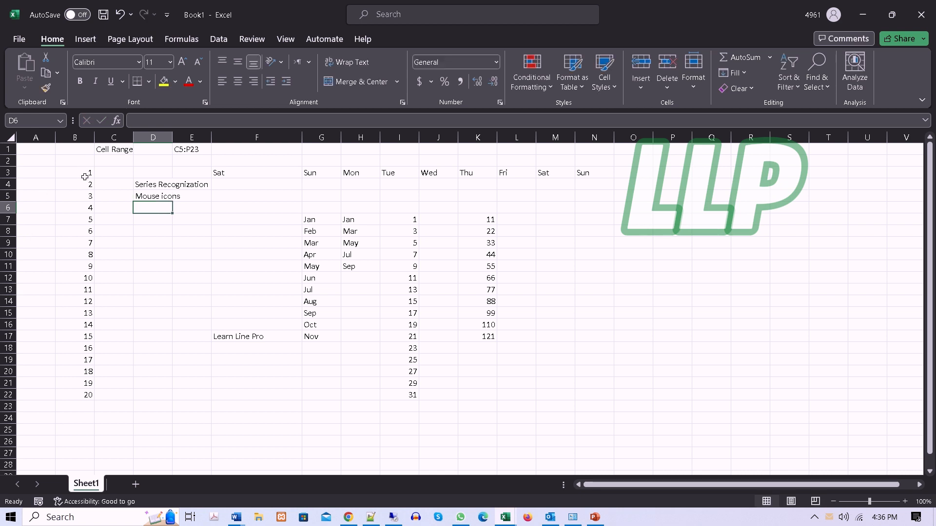
Step: Select the numbers in B3:B7, and view the available text orientation options without applying any
drag(84, 175, 81, 220)
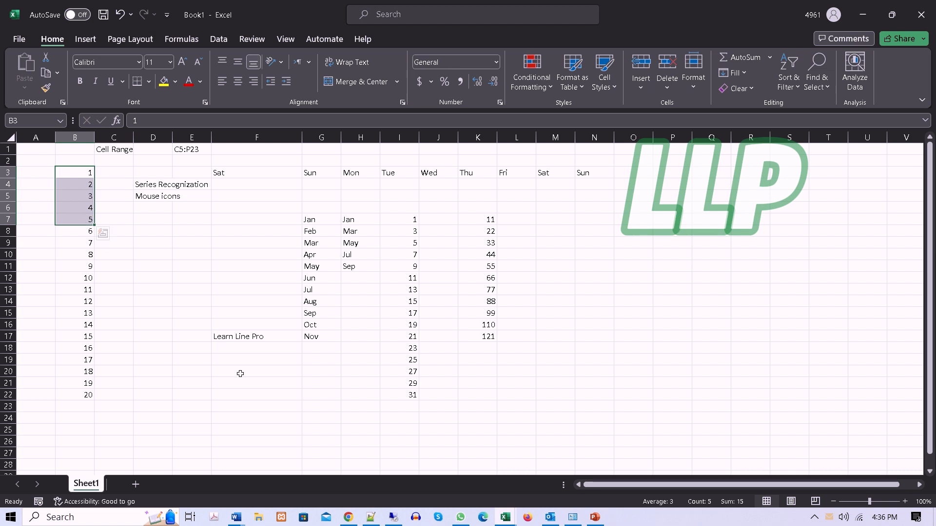
click(182, 315)
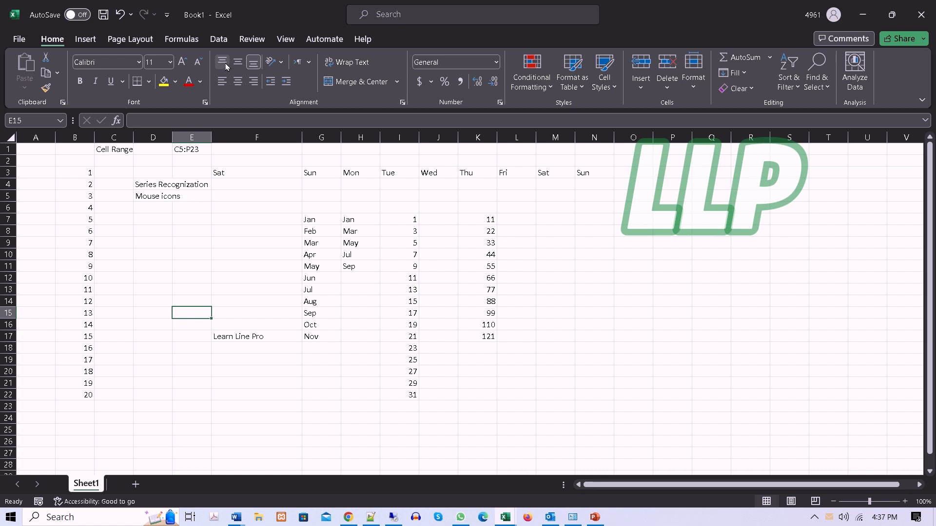
click(281, 64)
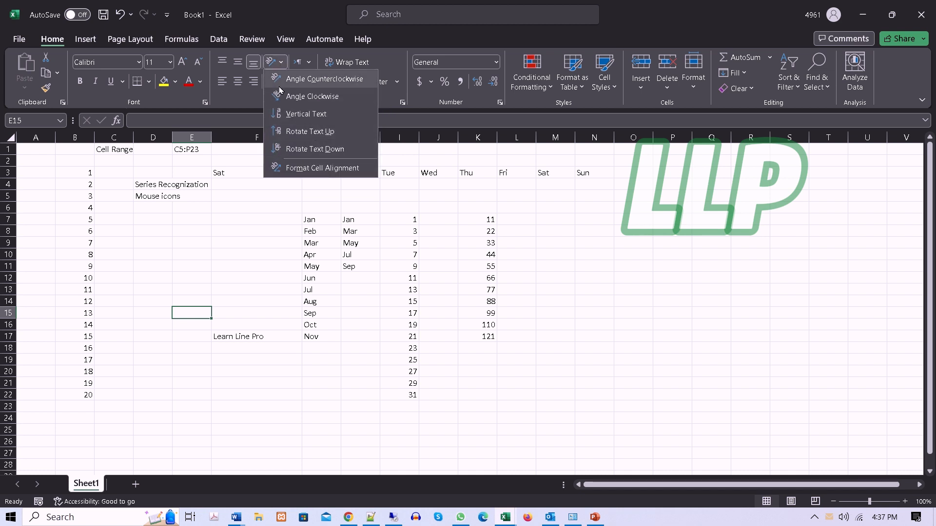
click(260, 242)
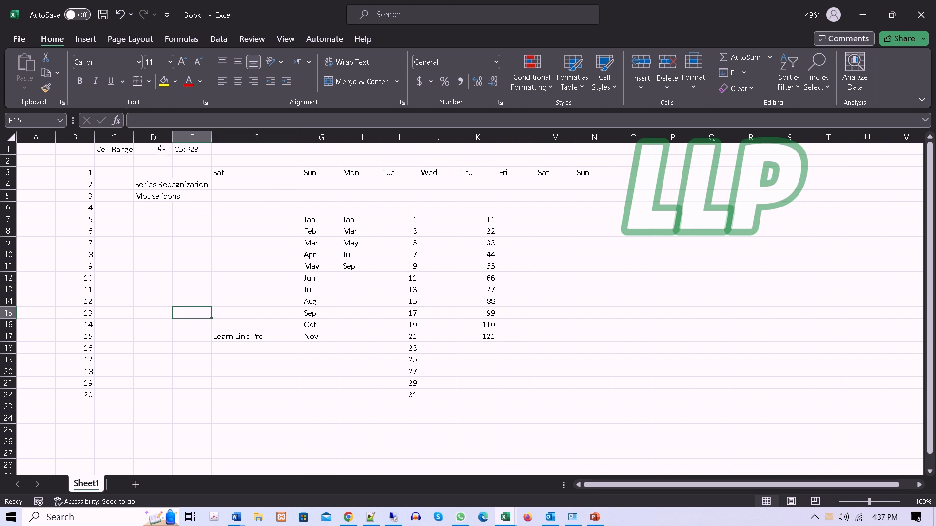
Step: Widen column D well beyond the Series Recognization text, and indent the text in D4 to about mid-cell
click(150, 185)
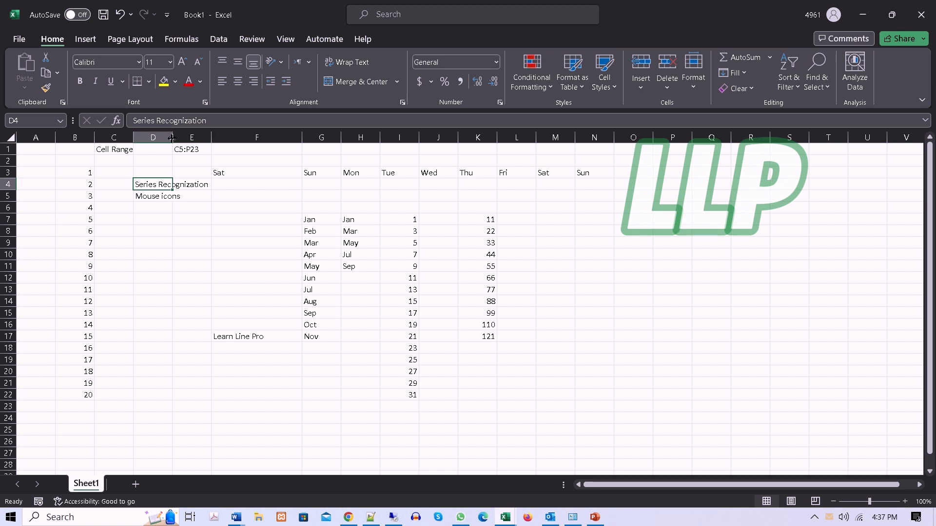
drag(172, 137, 295, 150)
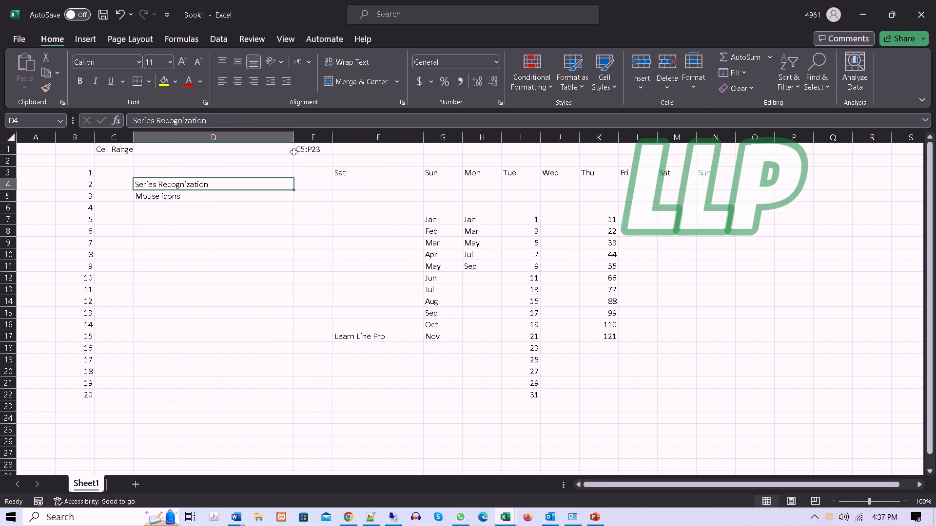
click(283, 83)
click(284, 83)
click(283, 83)
click(284, 83)
click(284, 83)
click(283, 83)
click(283, 83)
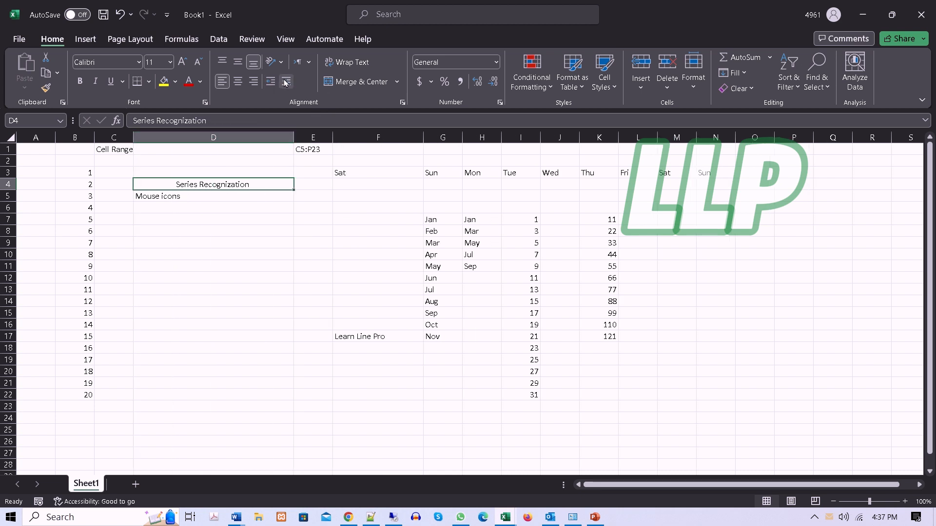
Step: Remove the indent from the text in D4, and add a two-level indent and remove it again
click(271, 83)
click(271, 83)
click(271, 83)
click(271, 83)
click(271, 83)
click(271, 83)
click(271, 83)
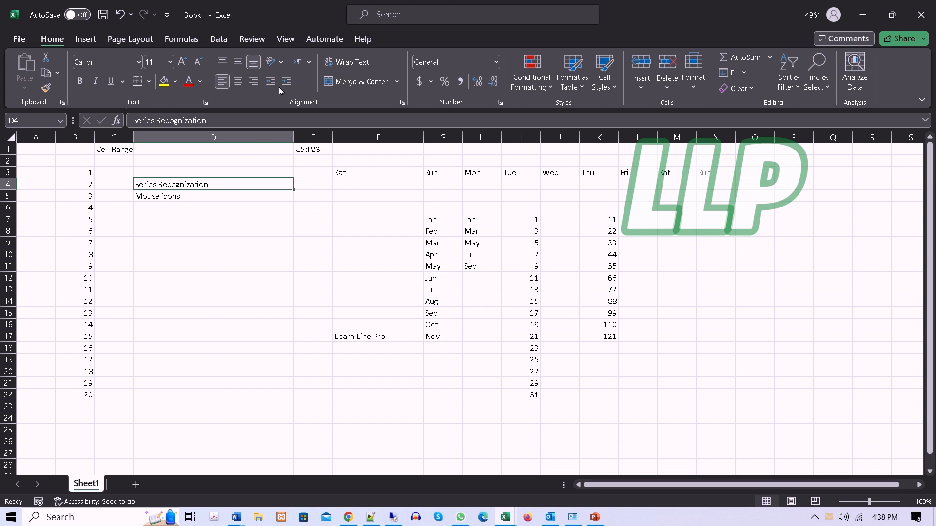
click(284, 84)
click(284, 84)
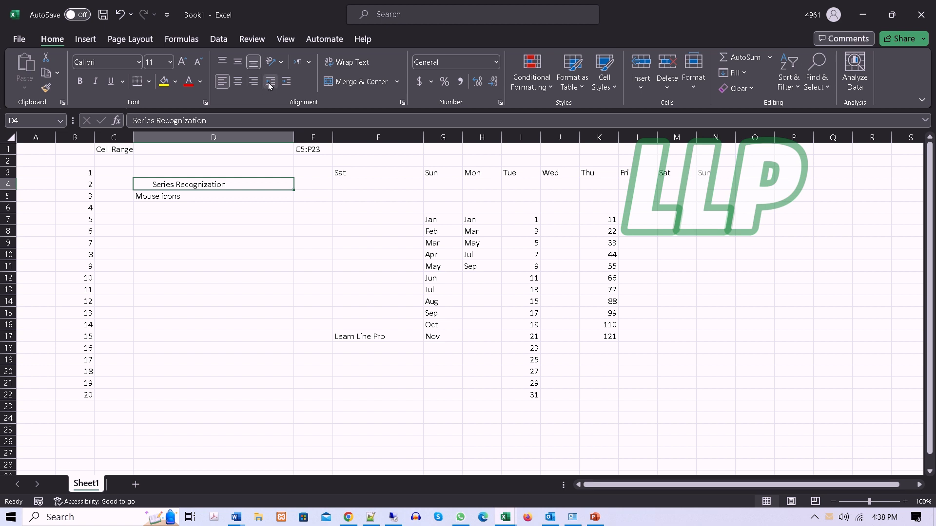
click(270, 83)
click(270, 83)
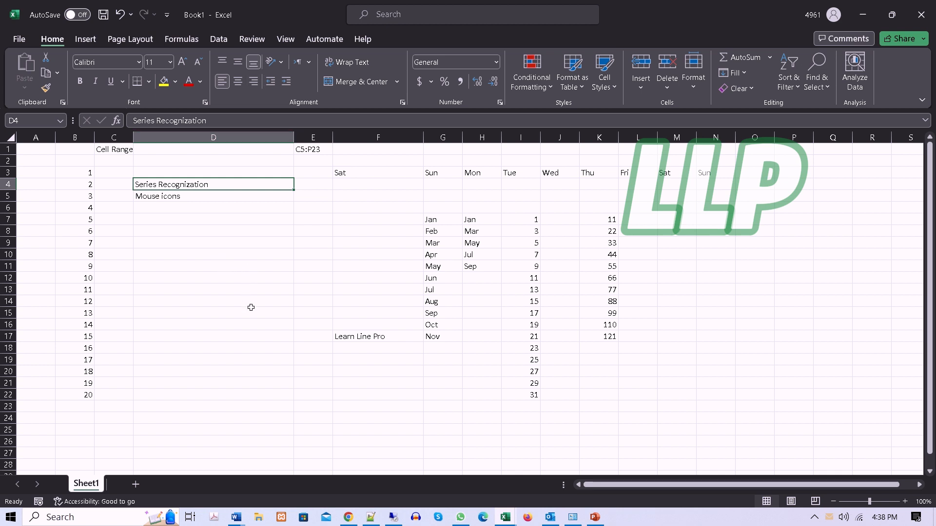
Step: Narrow column D until it cuts across the Series Recognization text, and turn text wrapping in D4 on and off again
click(356, 69)
drag(293, 133, 184, 132)
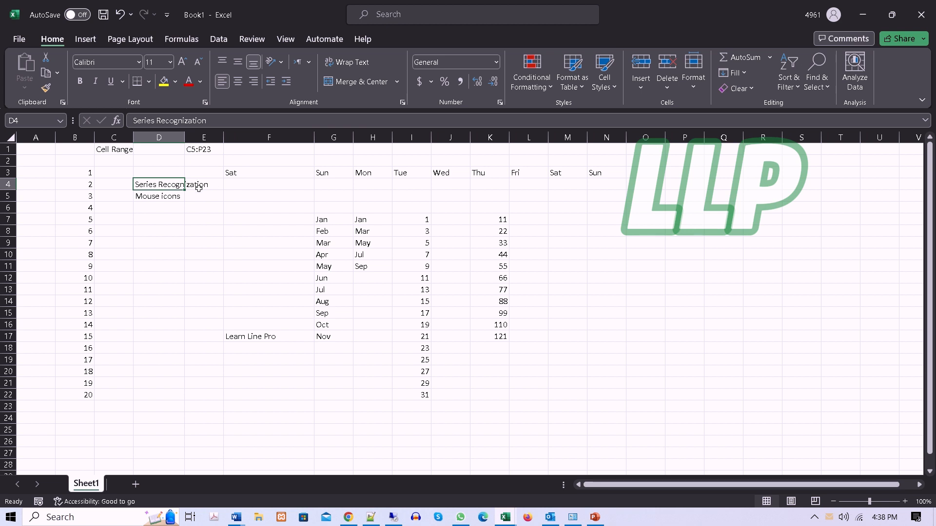
click(347, 62)
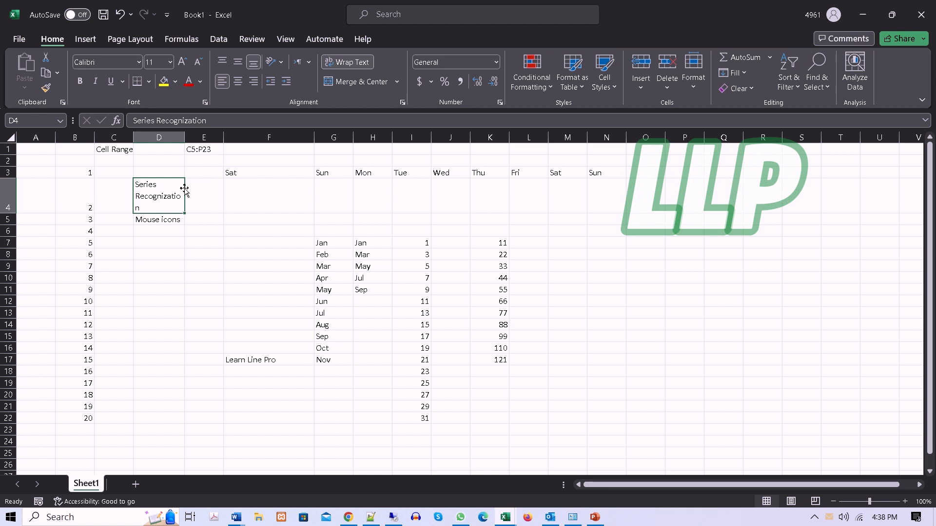
click(368, 70)
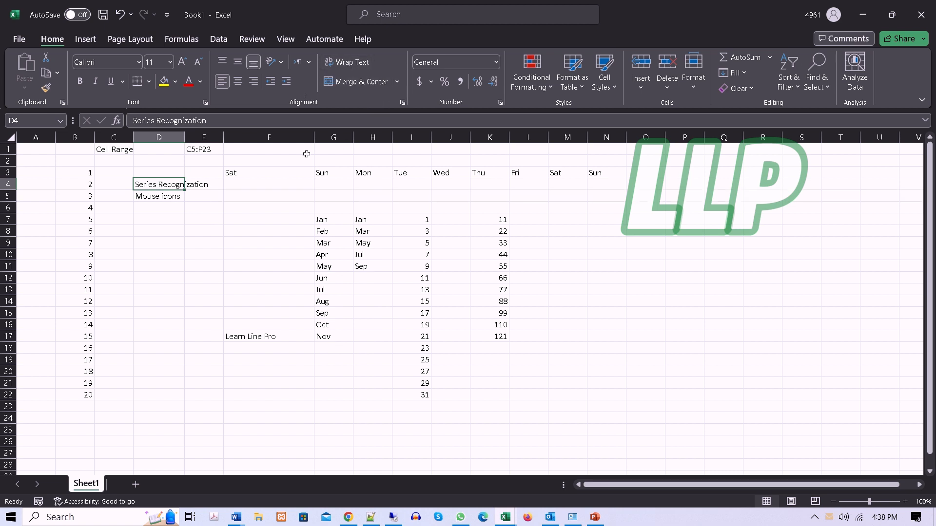
click(255, 231)
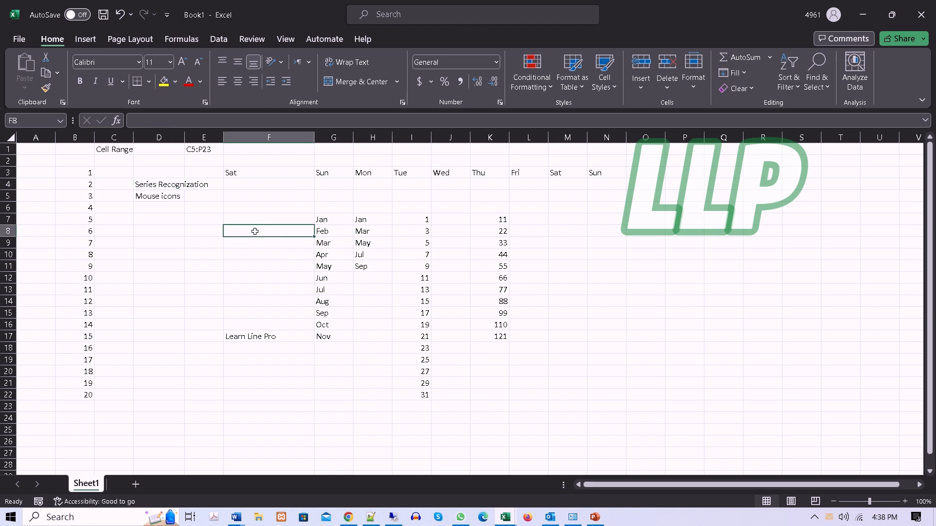
click(155, 188)
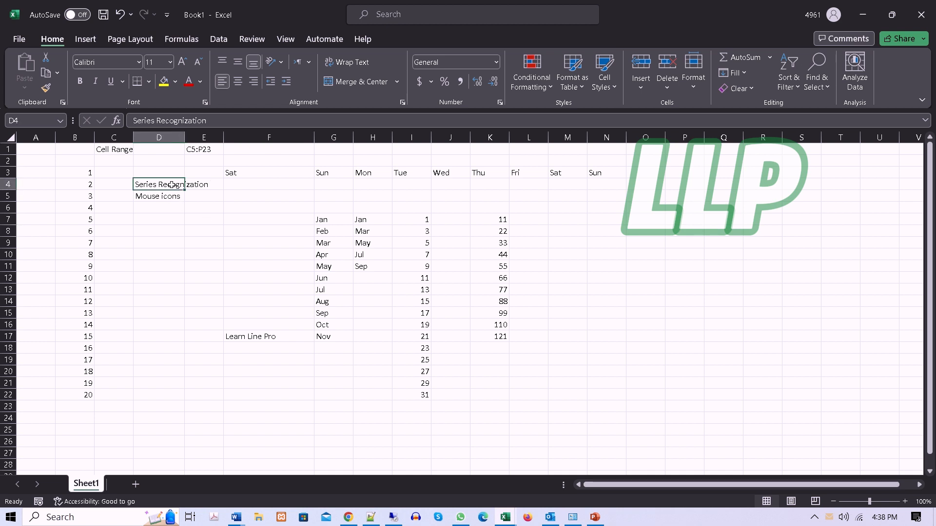
drag(210, 184, 153, 188)
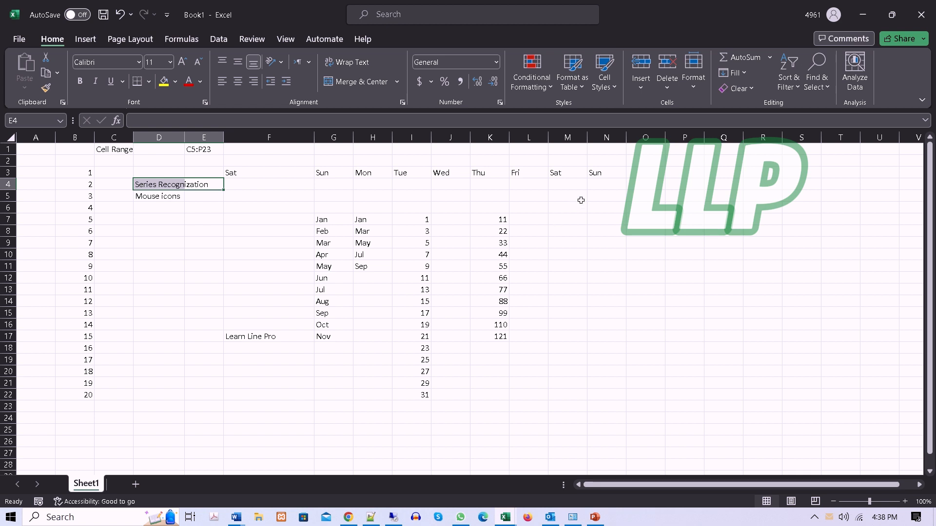
Step: Enter the heading Week Day Name in cell G2, above the row of weekday names
click(322, 161)
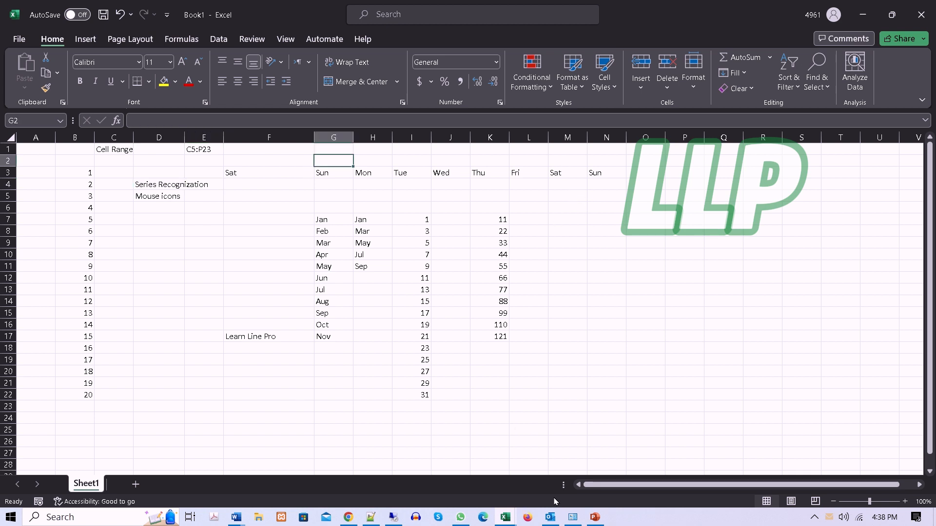
text(Week)
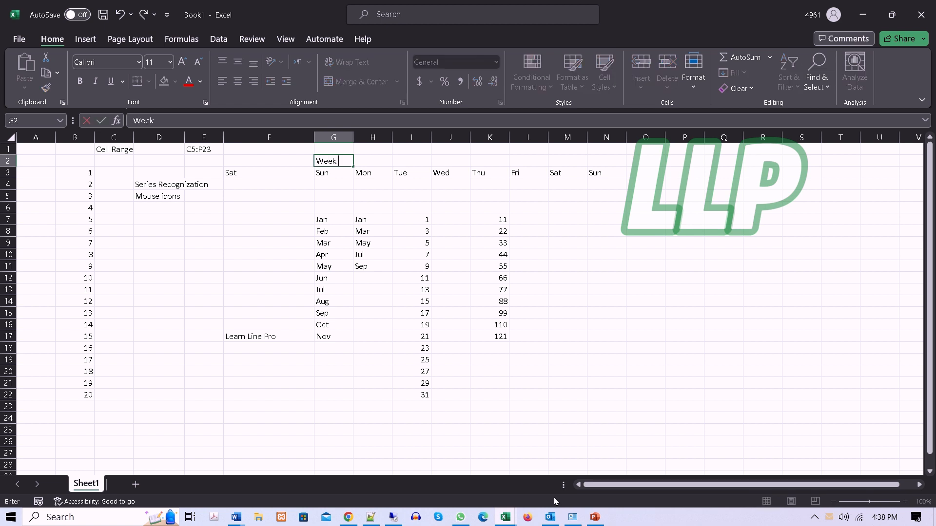
text( Day nam)
key(BackSpace)
key(BackSpace)
text(Name)
Step: Merge and center the Week Day Name heading across G2:N2, and select it together with the weekday row below
drag(564, 173, 318, 180)
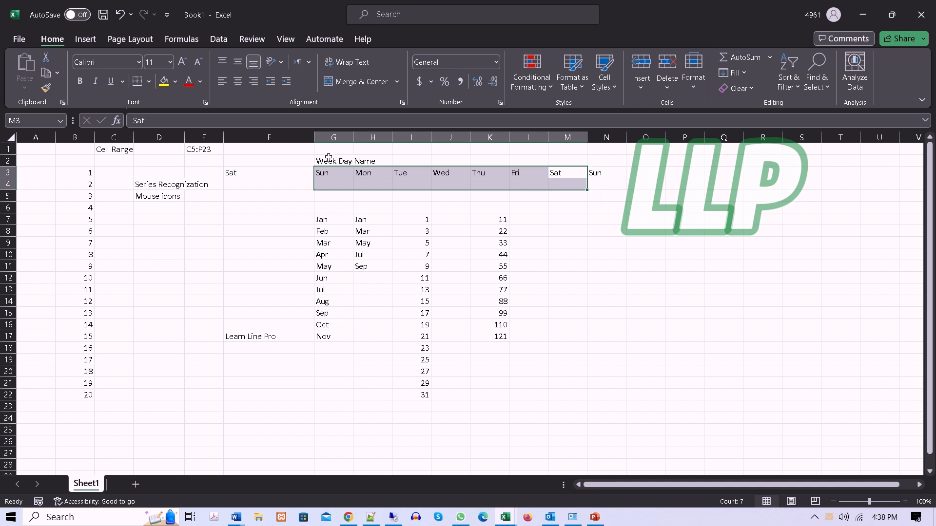
drag(325, 162, 601, 163)
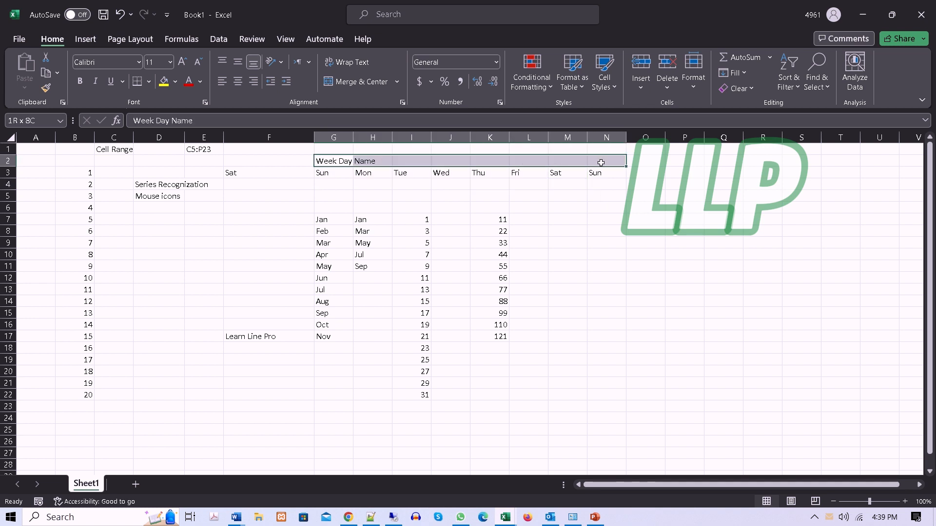
click(359, 84)
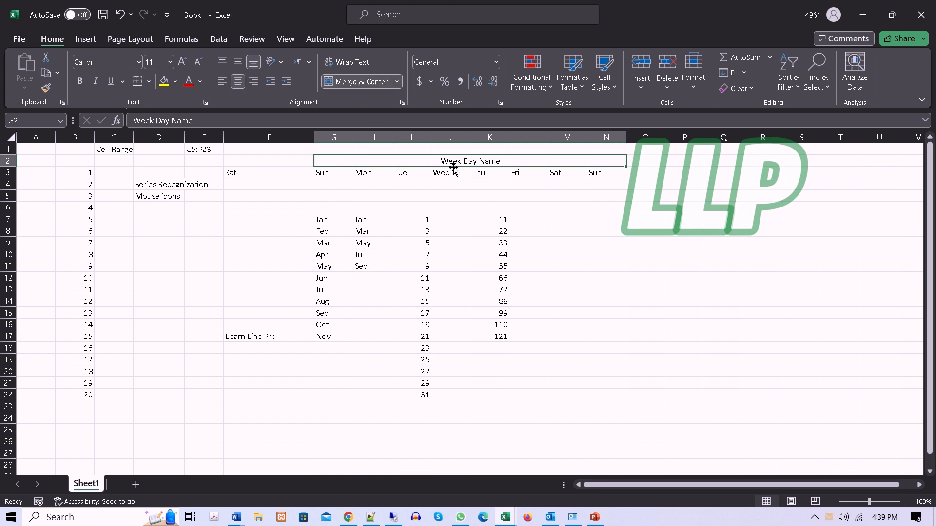
drag(451, 165, 451, 175)
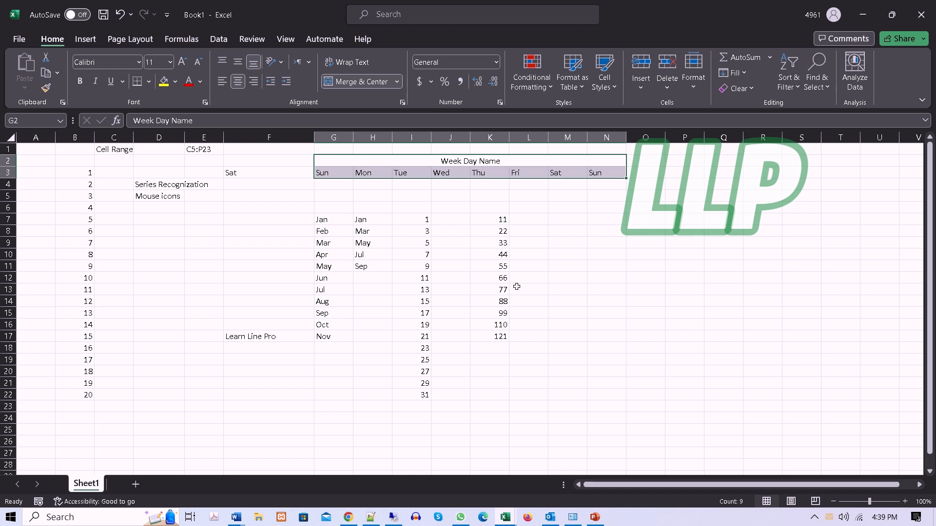
Step: Select the merged Week Day Name heading and view the available number formats without applying any
click(442, 159)
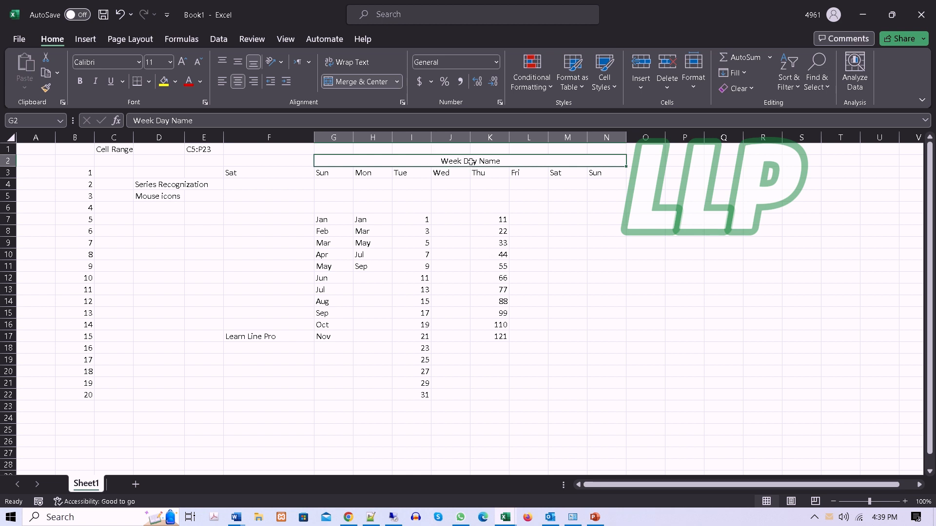
click(497, 66)
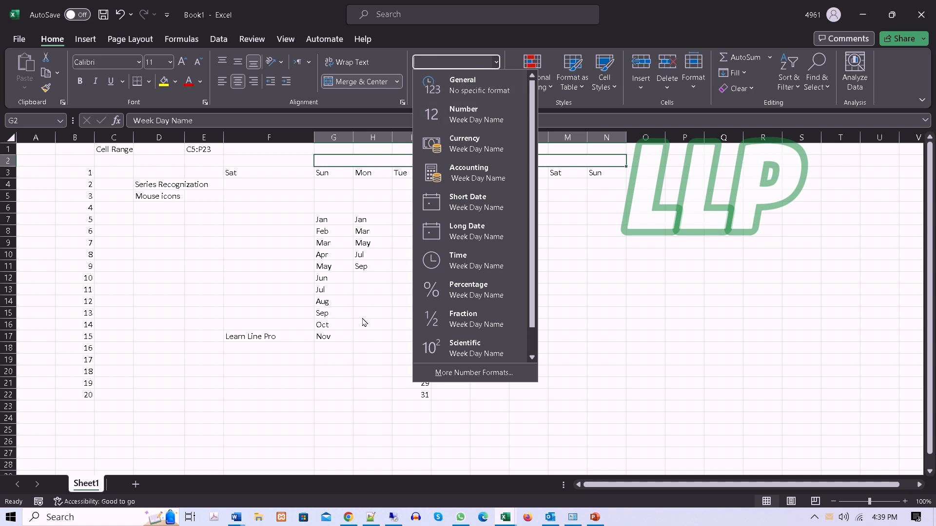
key(Escape)
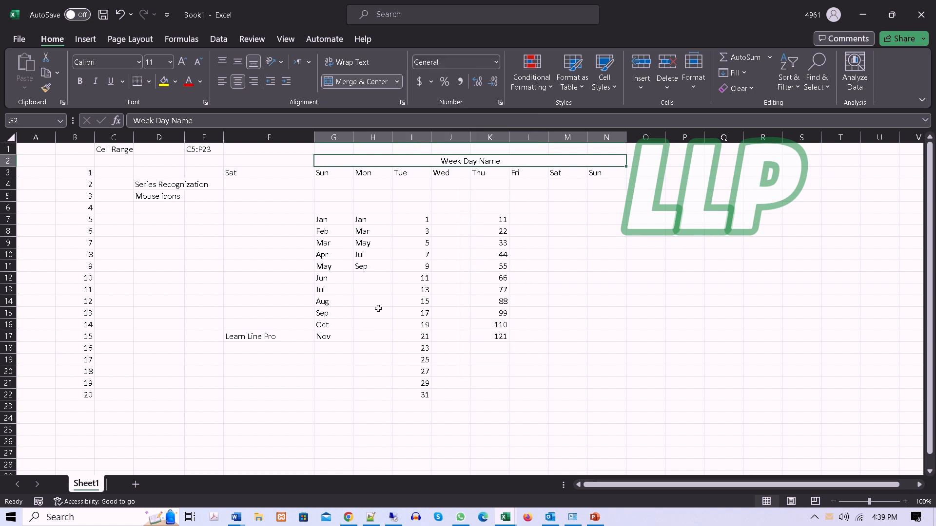
Step: Check the number format of the numbers in B3:B22, the text in D4, the month in G7, and the numbers in I7 and K7
click(267, 241)
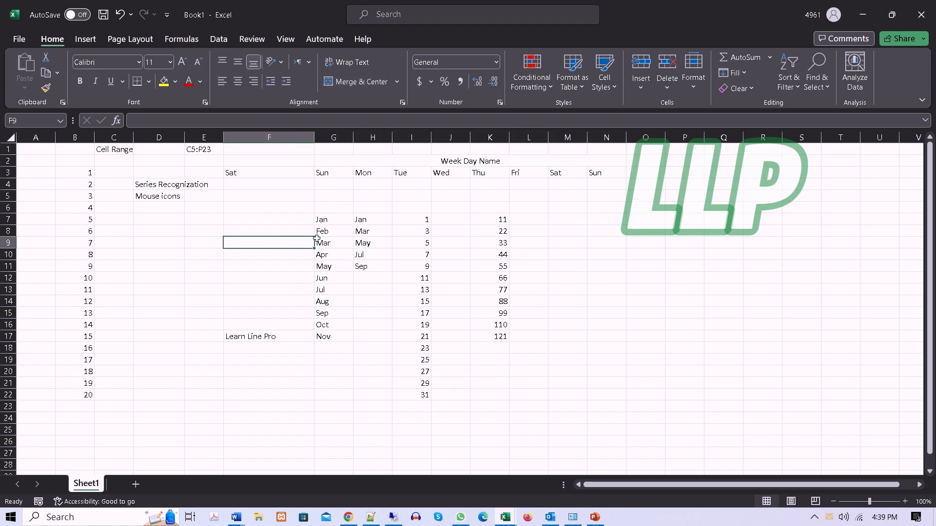
click(87, 174)
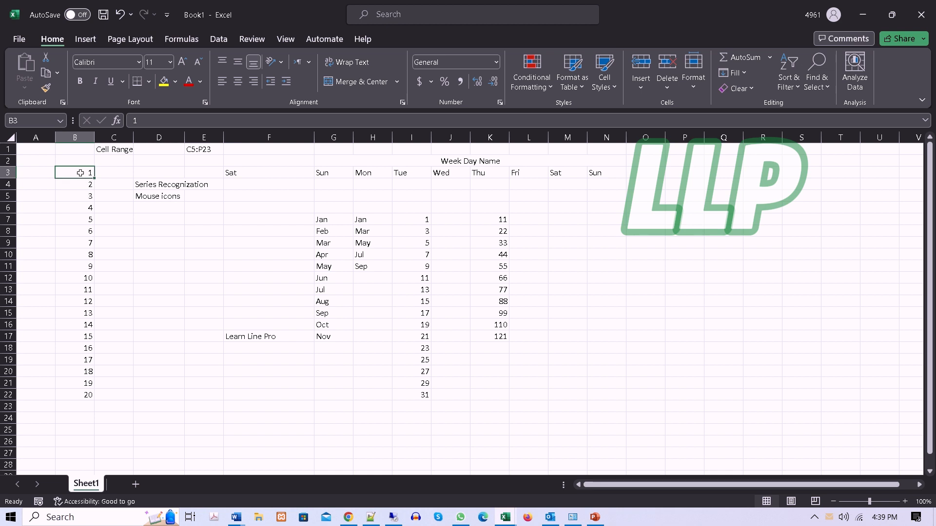
drag(81, 172, 74, 393)
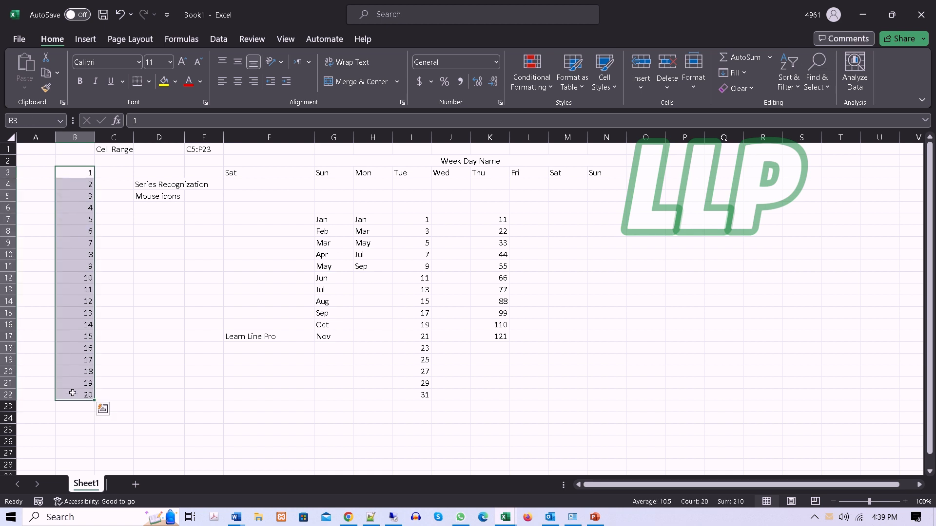
click(155, 186)
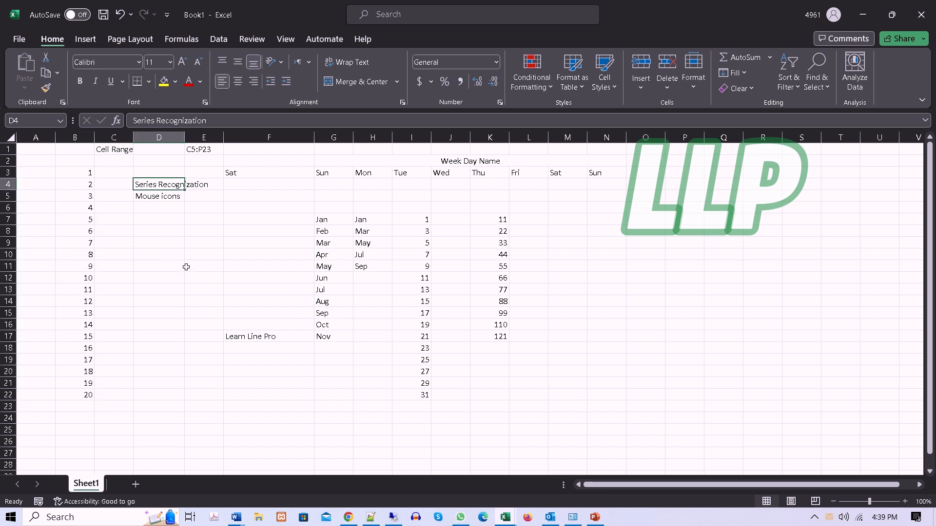
click(317, 218)
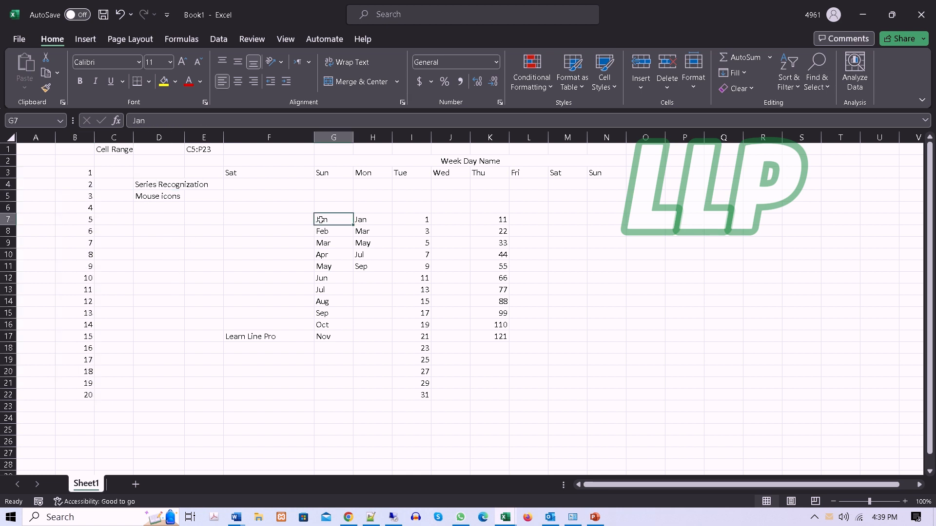
click(421, 218)
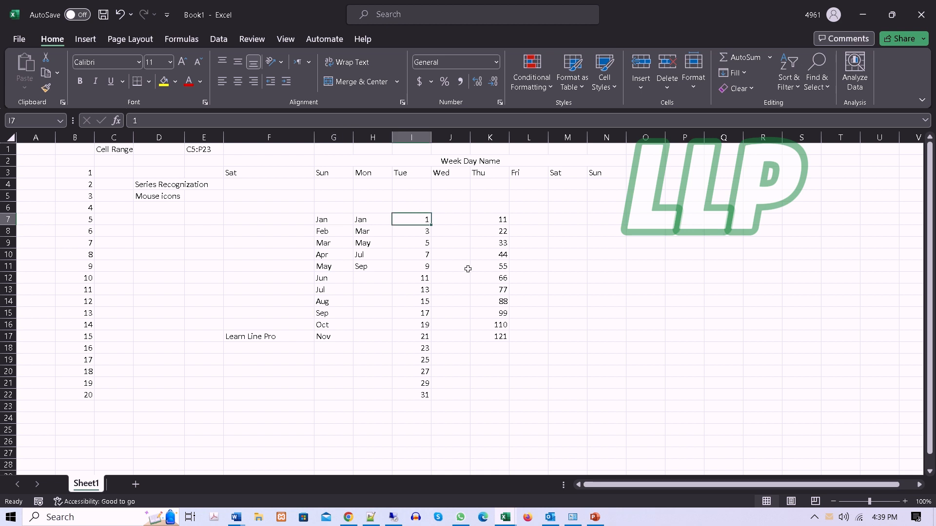
click(500, 218)
Step: Enter the date 01/05/2023 in cell M7 and check the number format of that cell
click(577, 218)
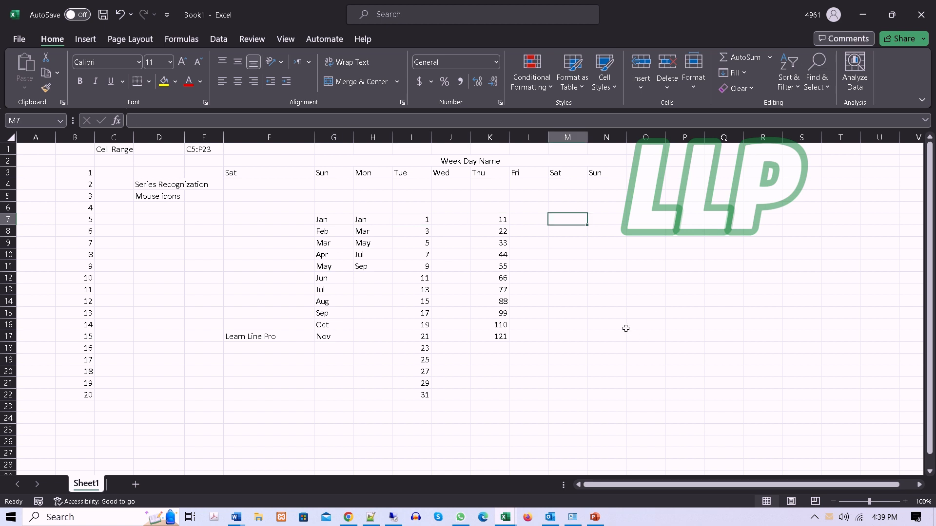
text(01/05)
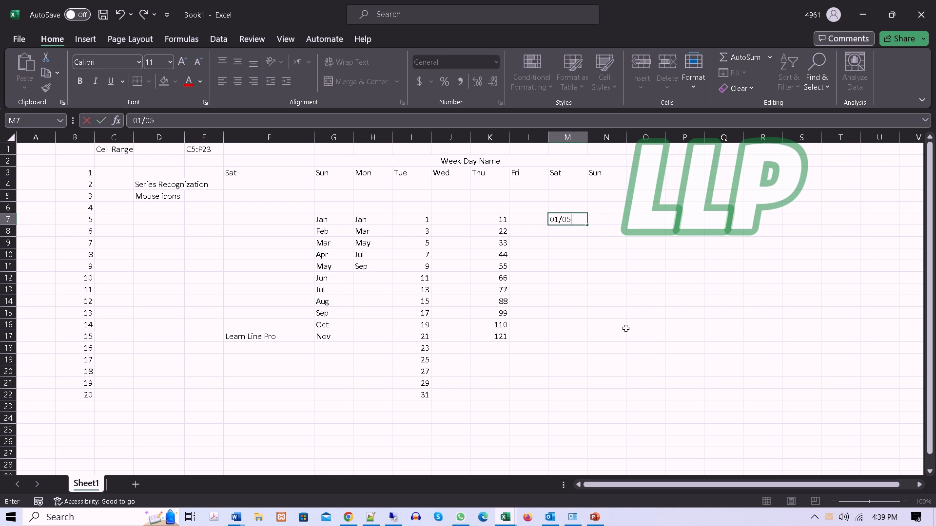
text(/2023)
key(Return)
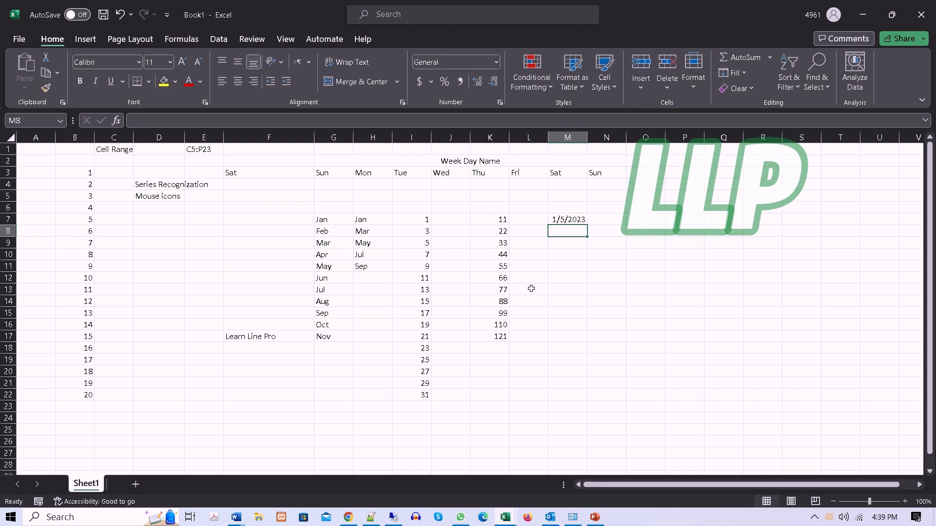
click(562, 220)
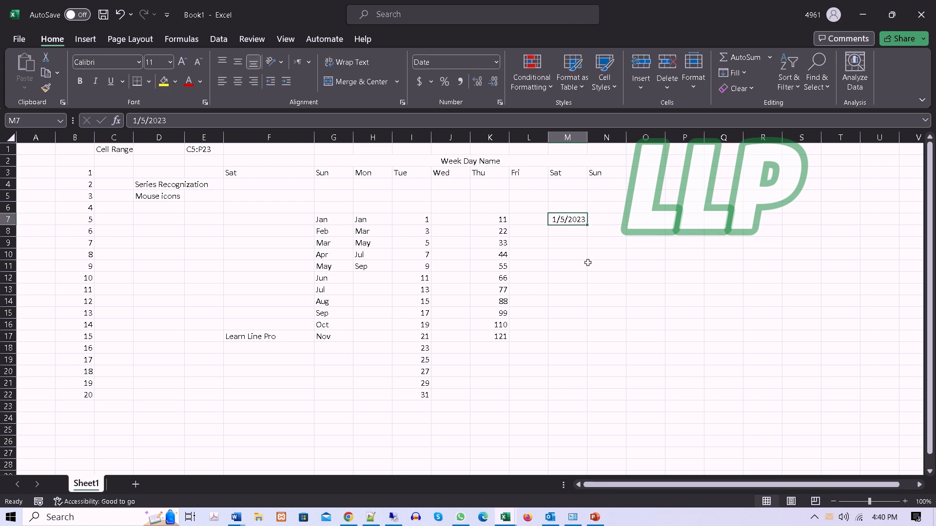
Step: Select the number in K7 and view how each available number format would display it, without applying one
click(503, 218)
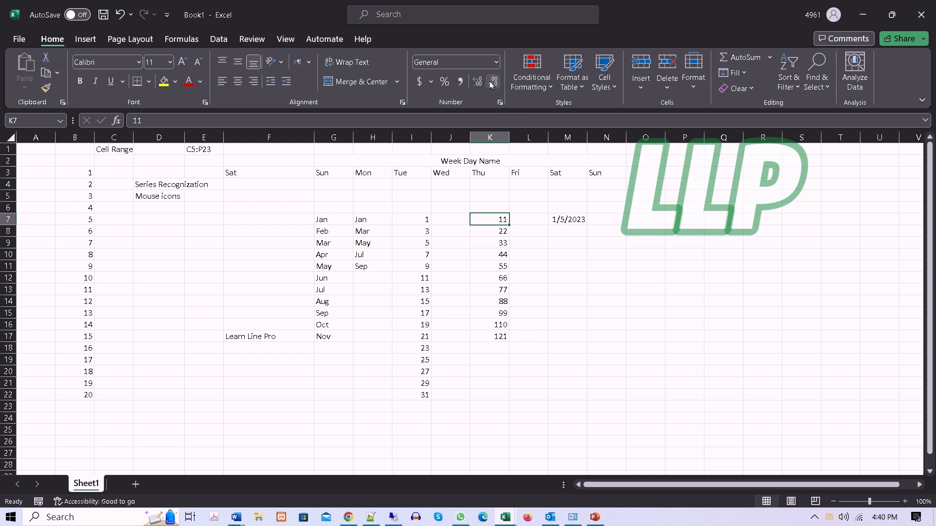
click(497, 63)
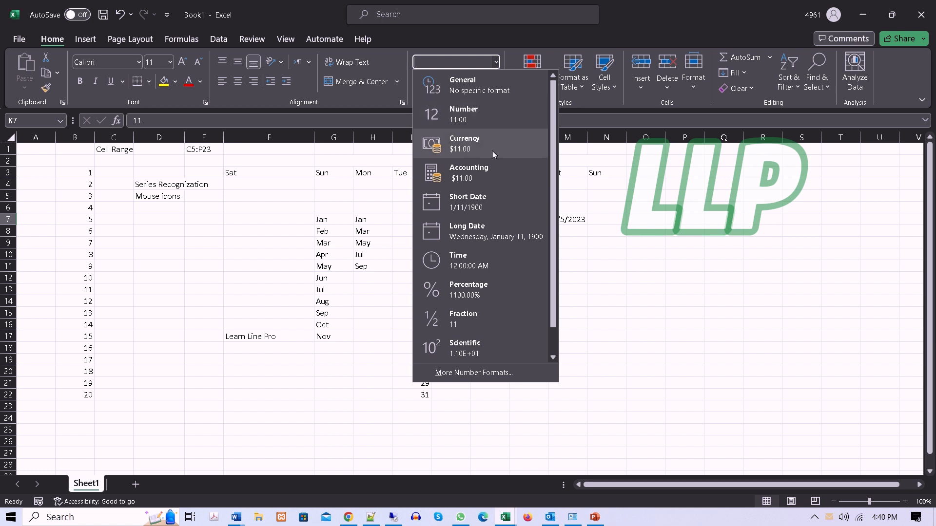
click(639, 219)
Step: Enter the decimal numbers 25.26, 26.35 and 15.45 in cells O7 to O9
click(640, 219)
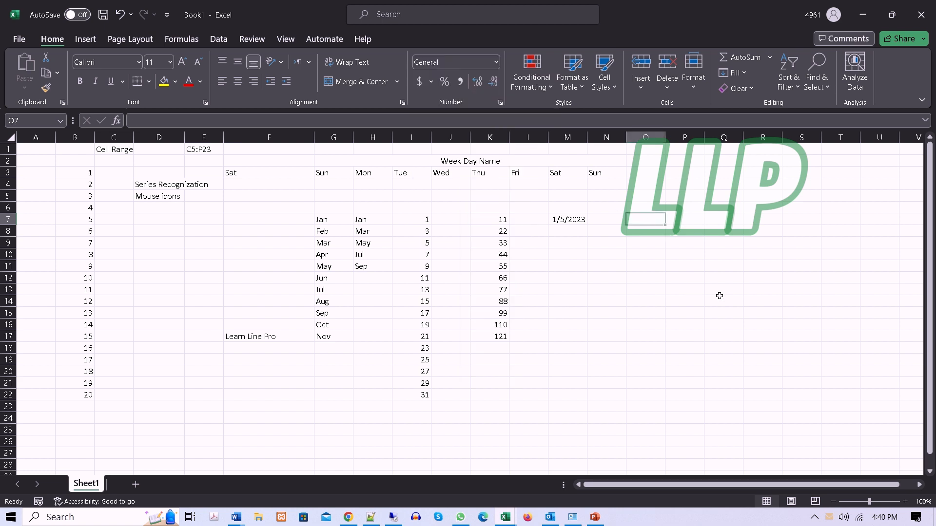
text(25.2)
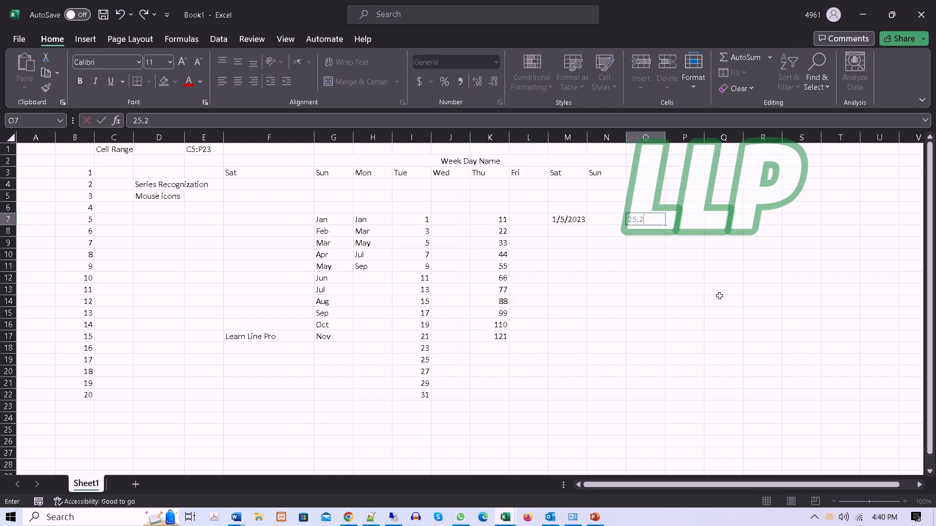
text(6)
key(Return)
text(26.)
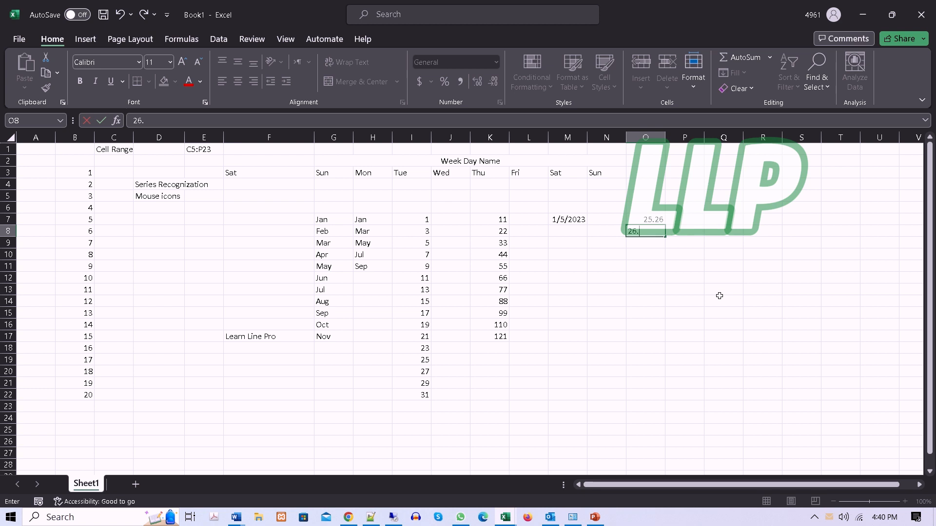
text(35)
key(Return)
text(15)
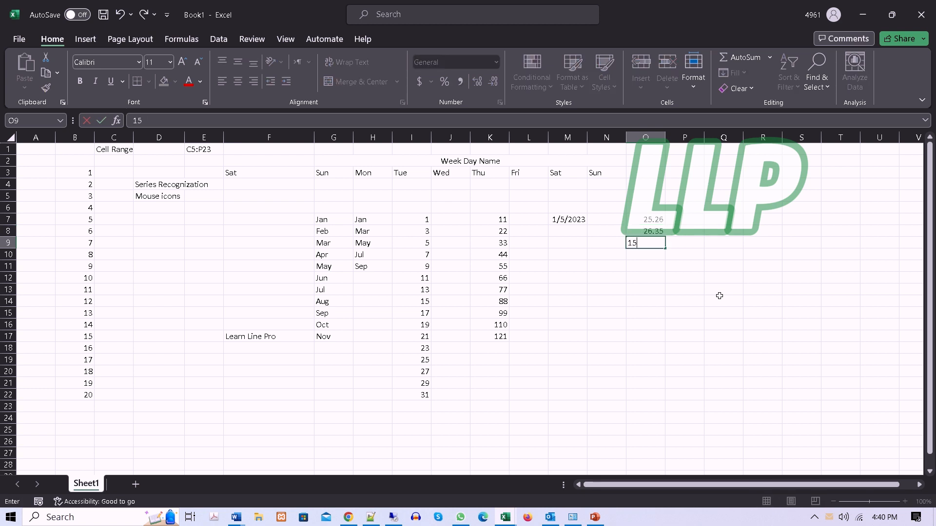
text(.45)
key(Return)
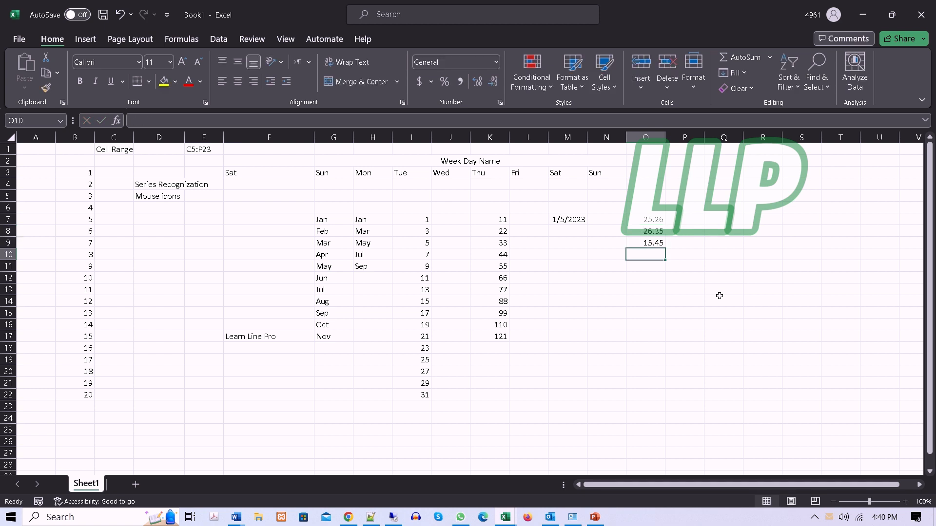
Step: Apply the Currency number format to the decimal numbers in O7:O9
drag(648, 214, 648, 246)
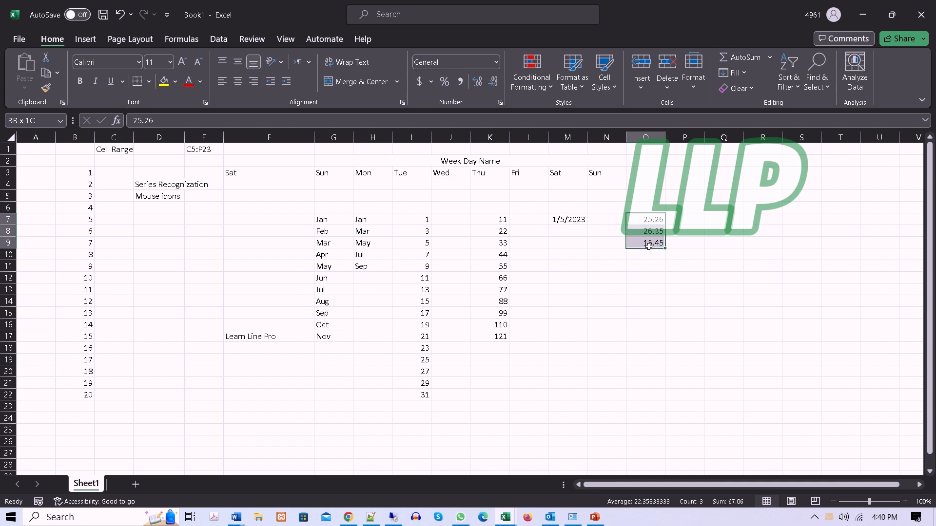
click(496, 62)
click(464, 143)
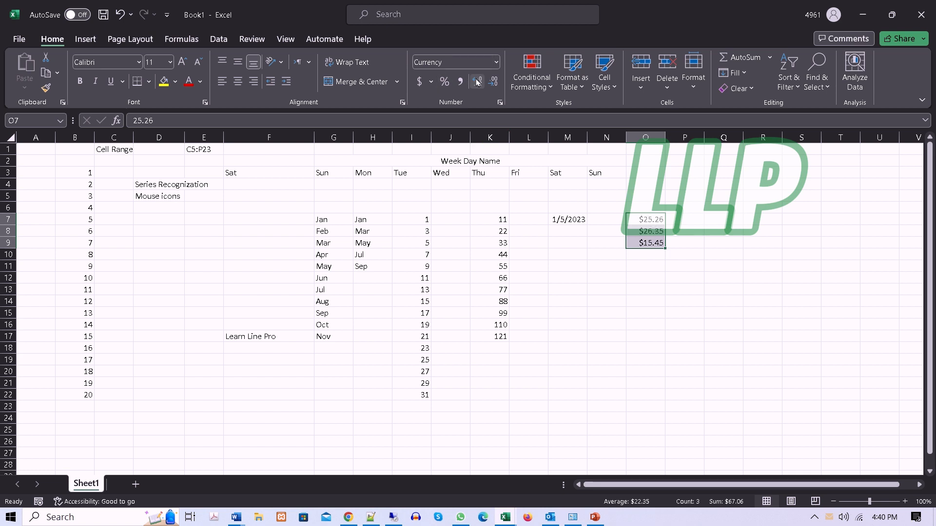
Step: Browse the currency symbols offered among the additional accounting formats for O7:O9 without applying one
click(431, 81)
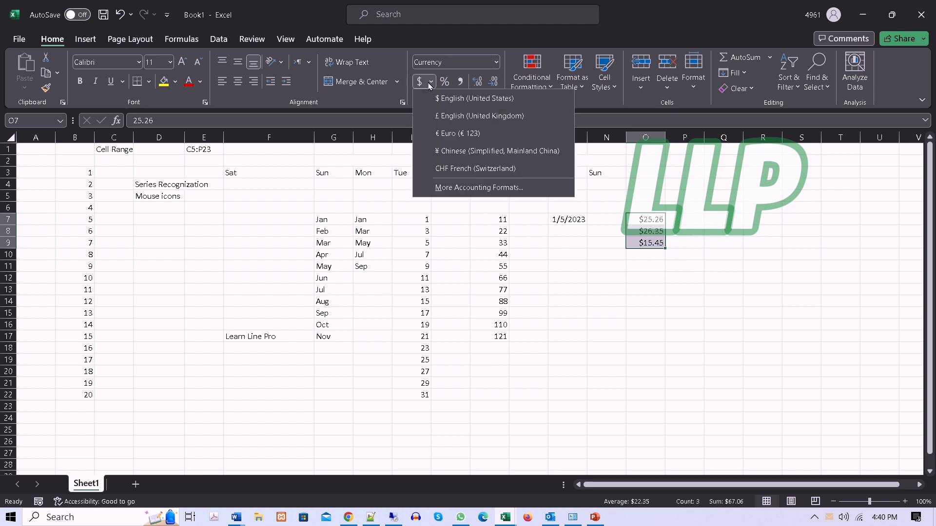
click(463, 189)
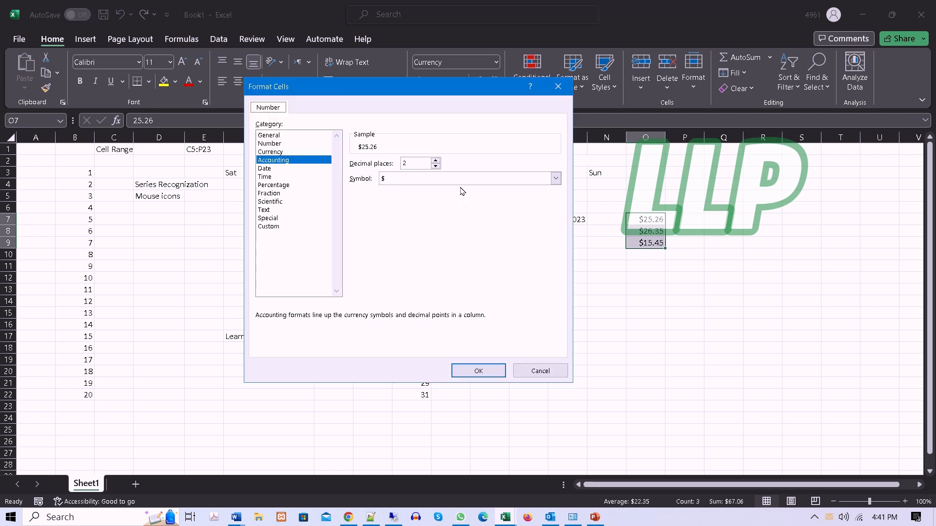
click(555, 180)
scroll(439, 292, down, 15)
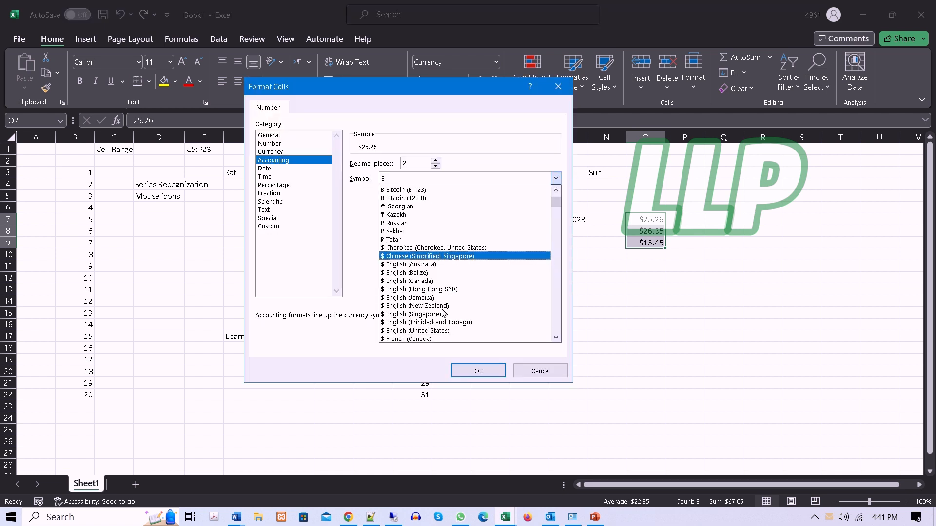
scroll(444, 313, down, 12)
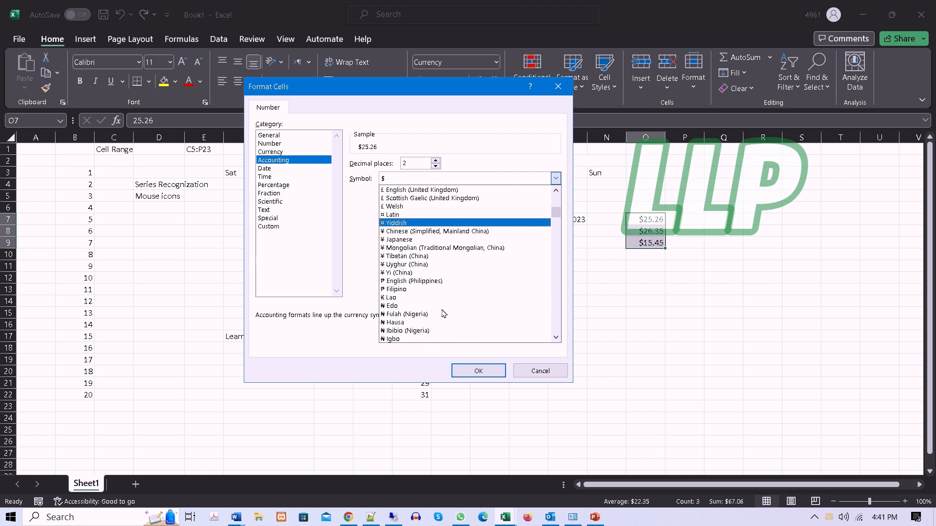
scroll(444, 315, down, 11)
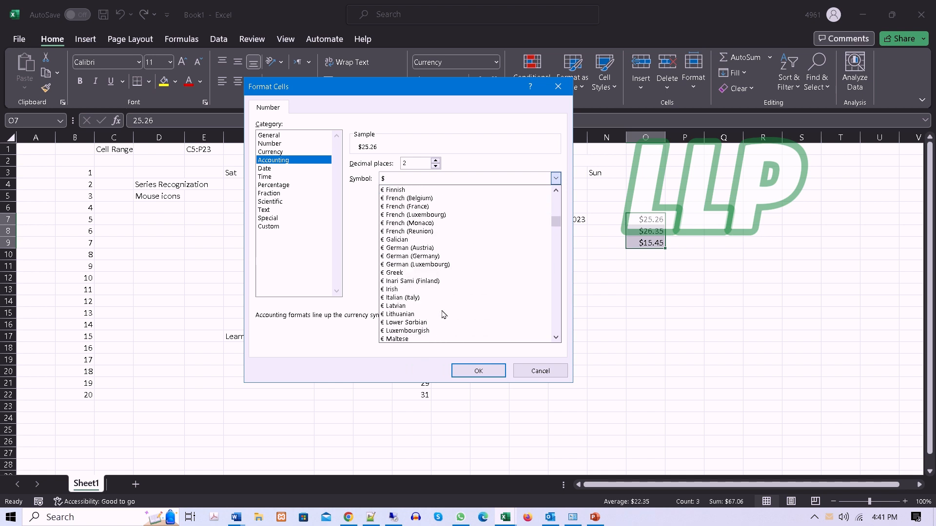
scroll(444, 316, down, 12)
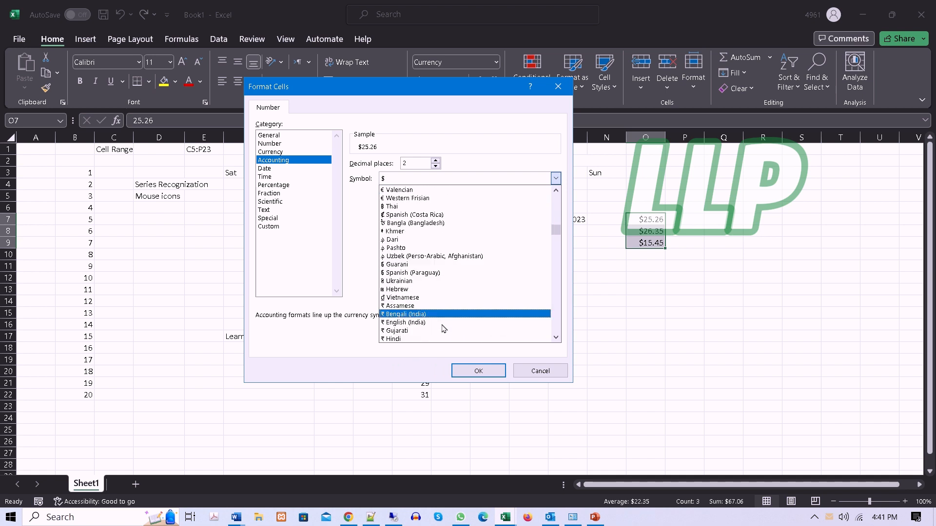
scroll(444, 329, down, 2)
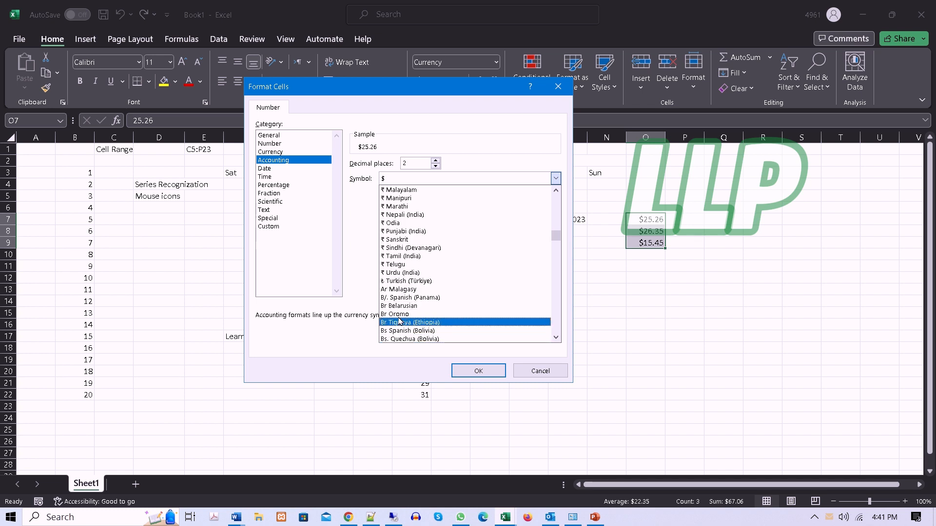
click(544, 372)
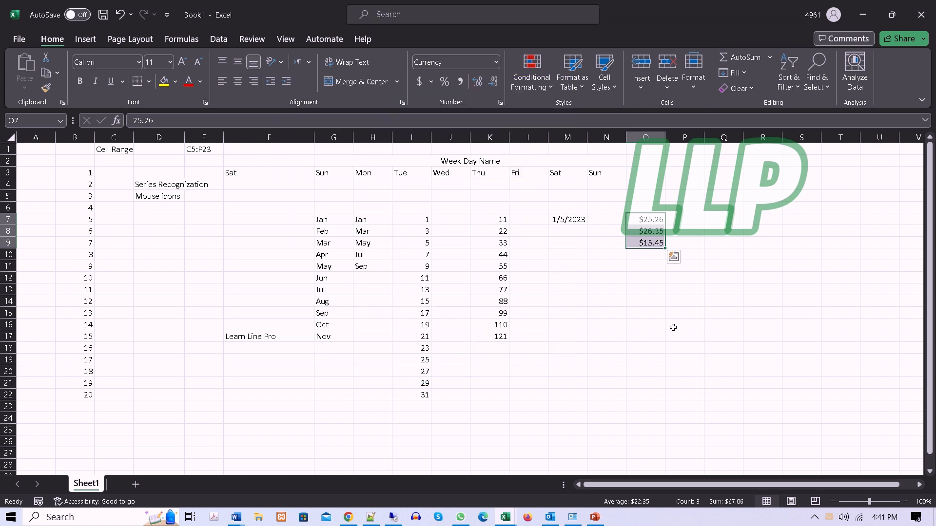
Step: Apply the Accounting number format to the decimal numbers in O7:O9
click(497, 62)
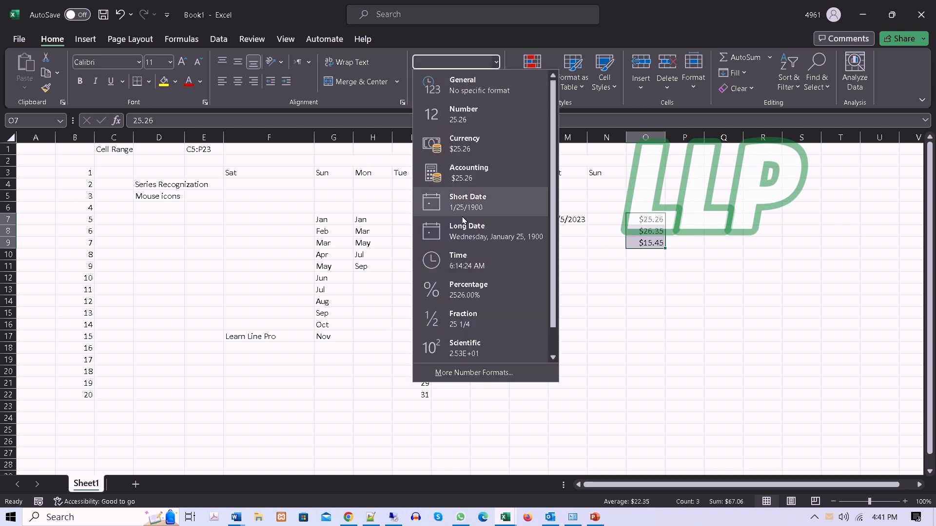
click(465, 179)
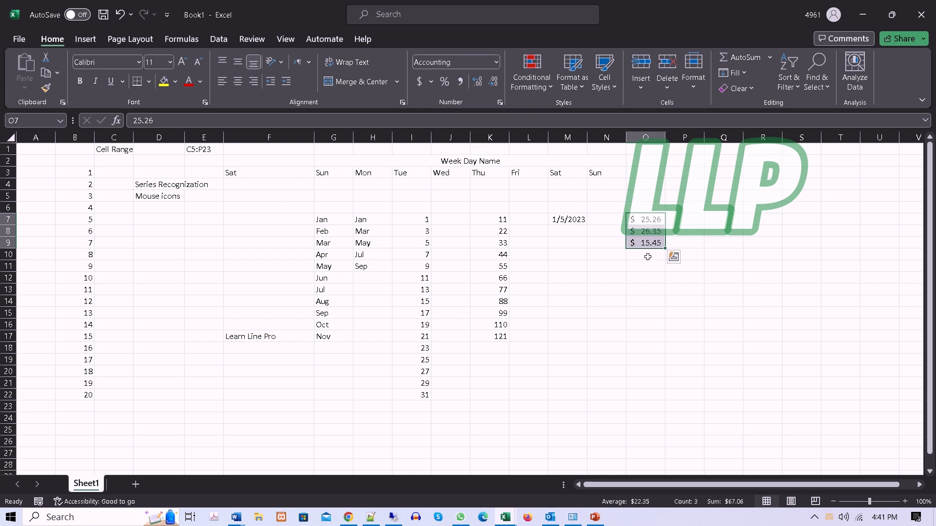
click(496, 62)
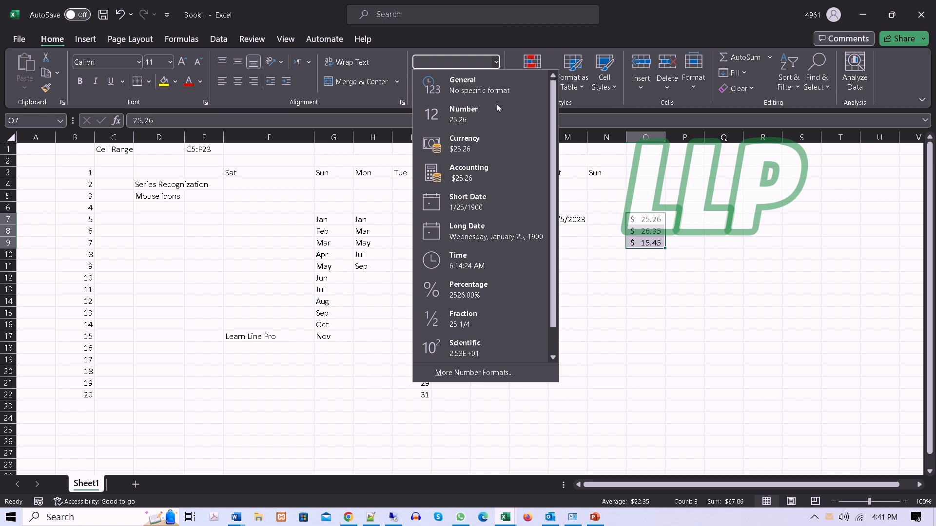
click(601, 243)
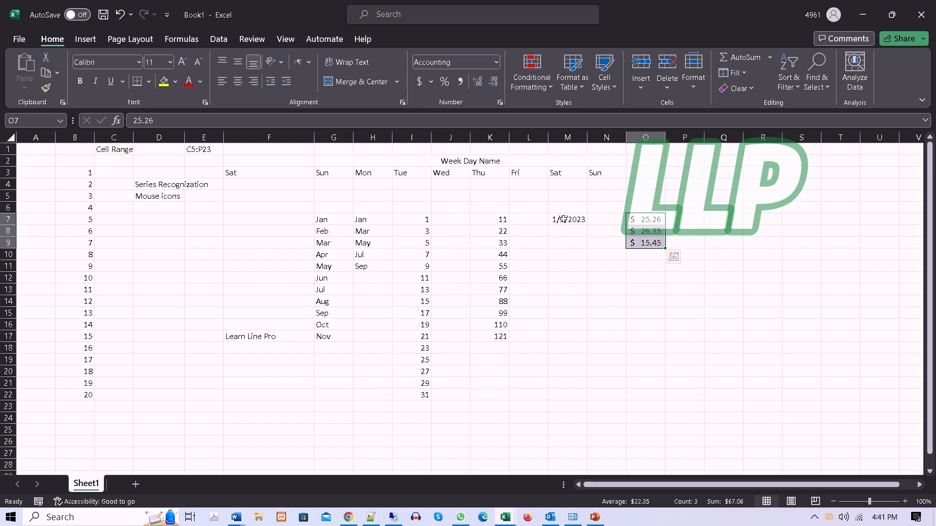
Step: Show the date in M7 in the Short Date format and switch it to the Long Date format
click(564, 219)
click(497, 61)
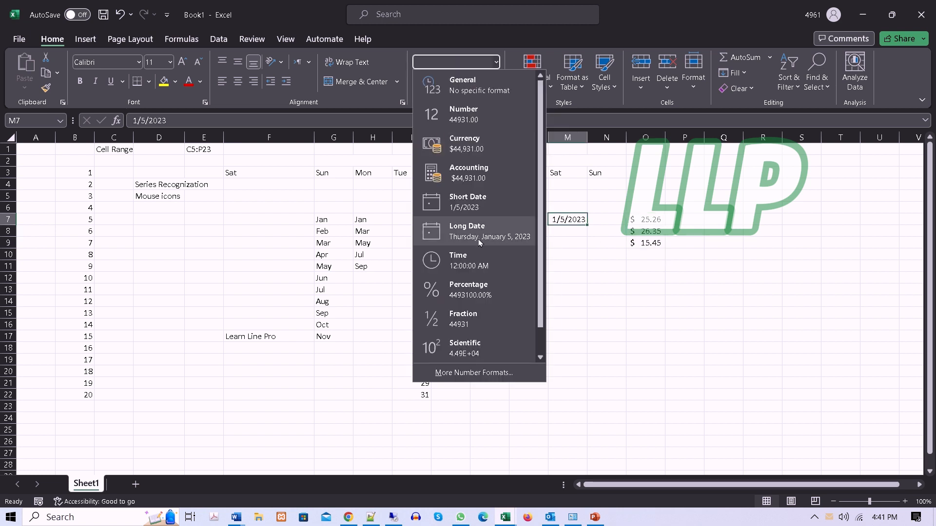
click(476, 210)
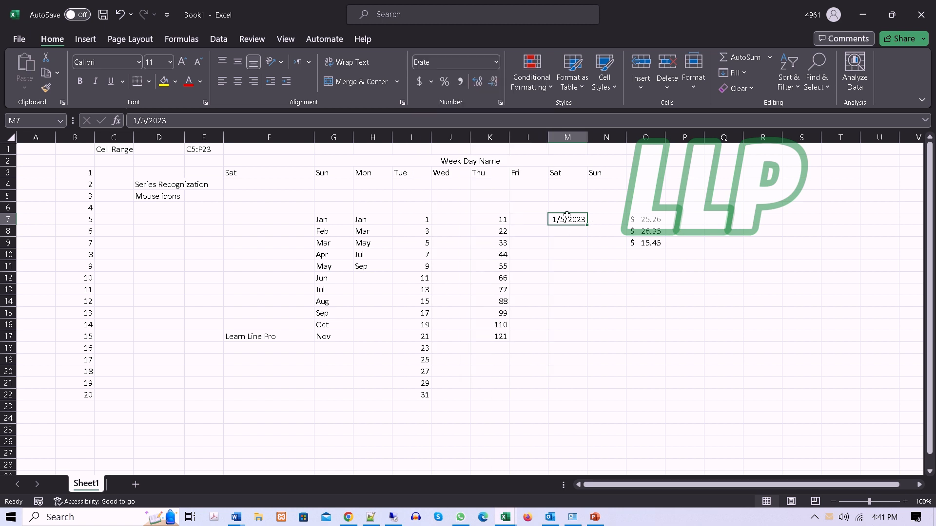
click(497, 61)
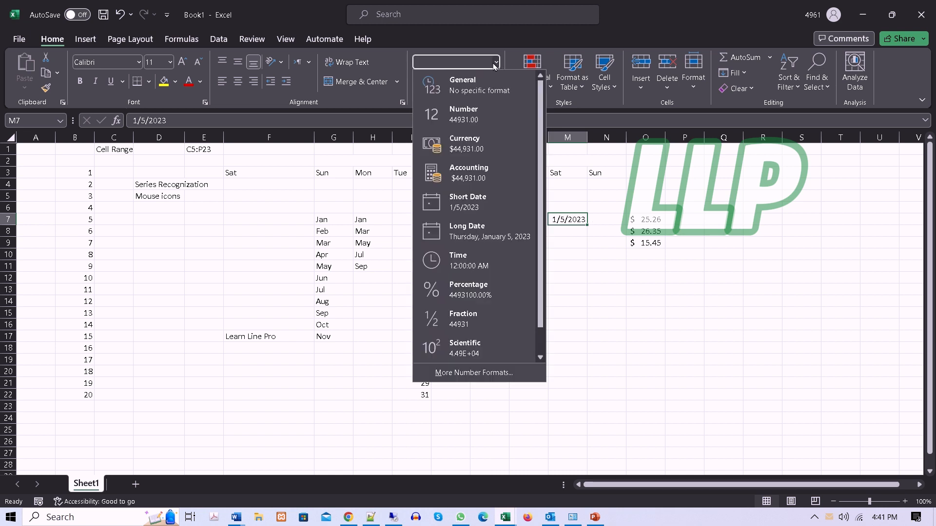
click(475, 236)
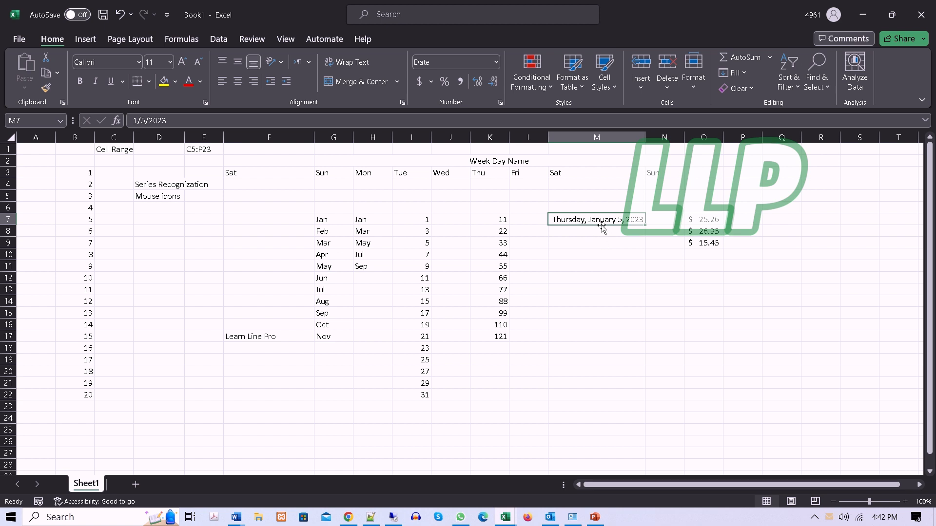
Step: Display the date in M7 with the Number format and return it to Short Date
click(494, 65)
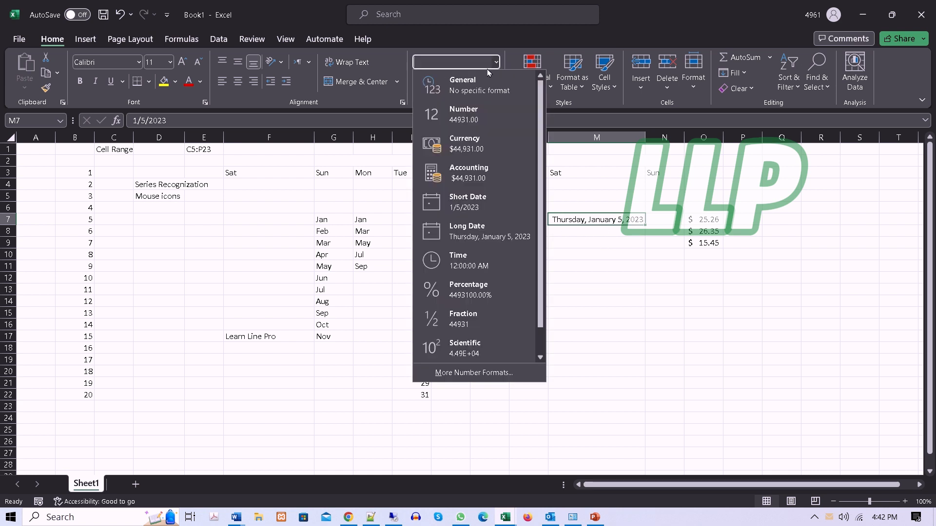
click(466, 118)
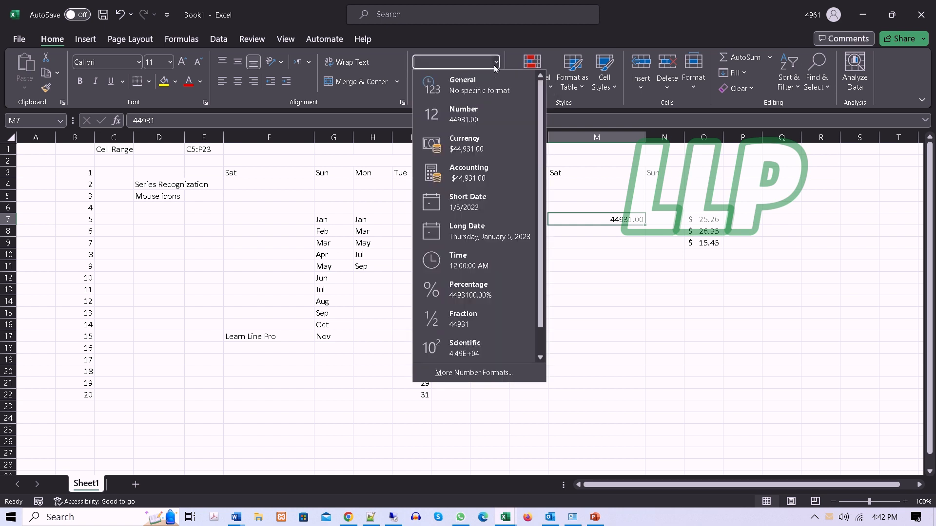
click(476, 202)
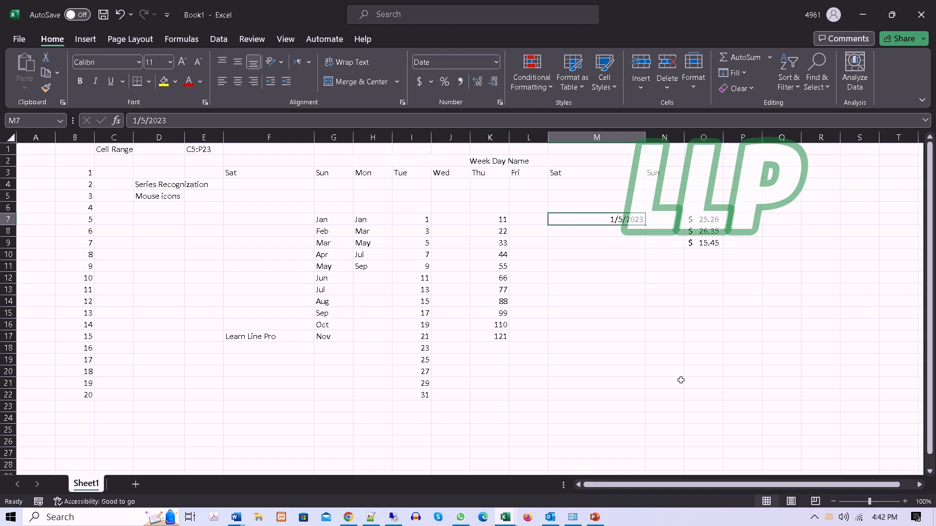
Step: Clear the date from M7 and enter the number 457825 in that cell
key(Delete)
click(584, 245)
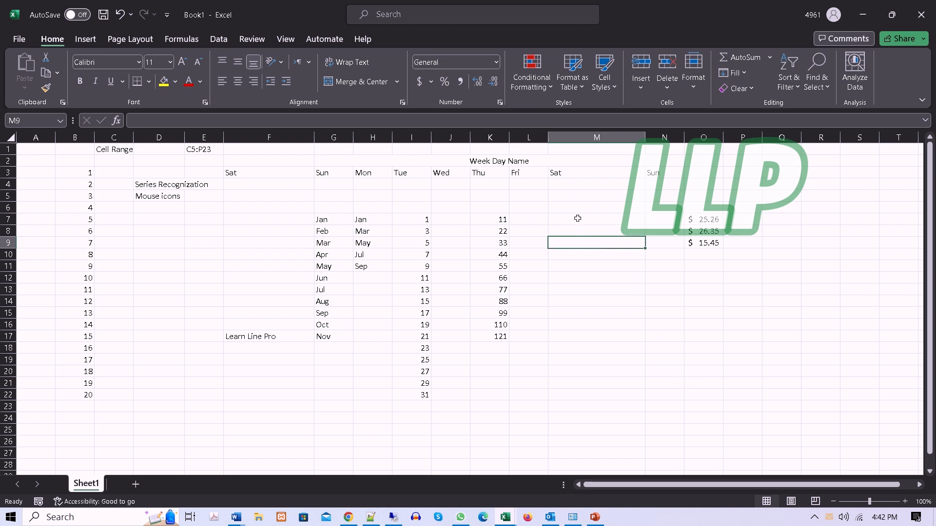
click(576, 217)
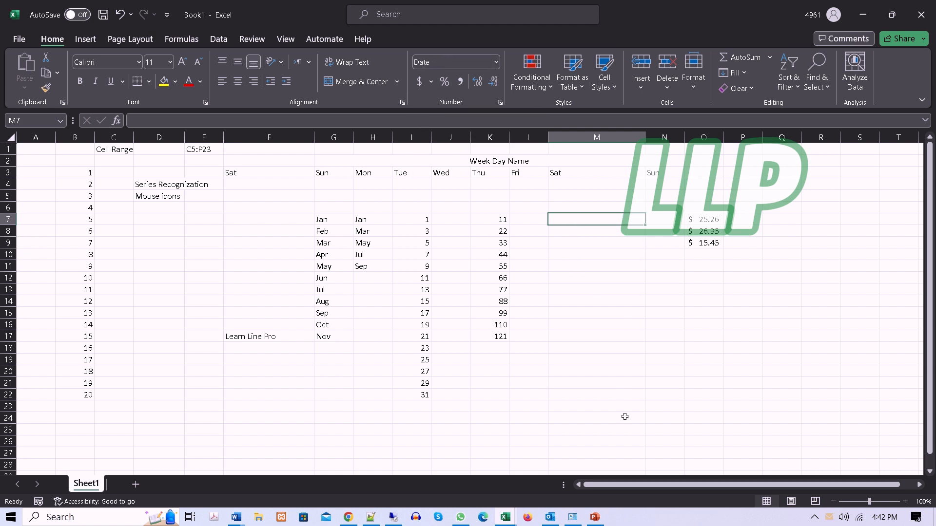
text(457825)
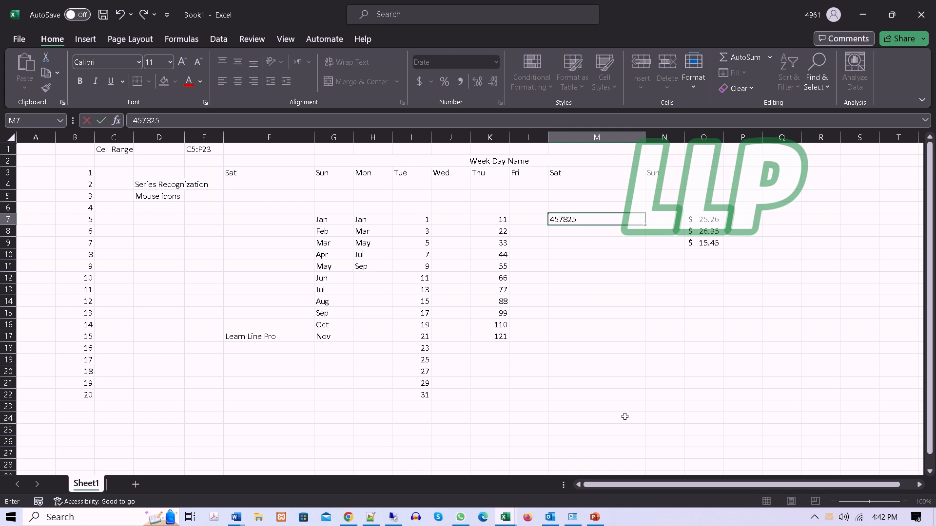
key(Return)
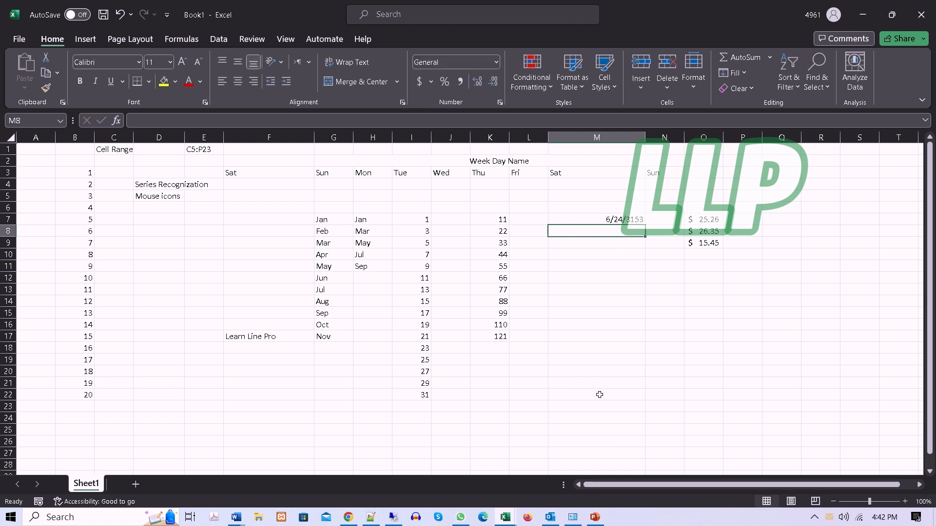
Step: Apply the Number format to the value in M7
click(588, 217)
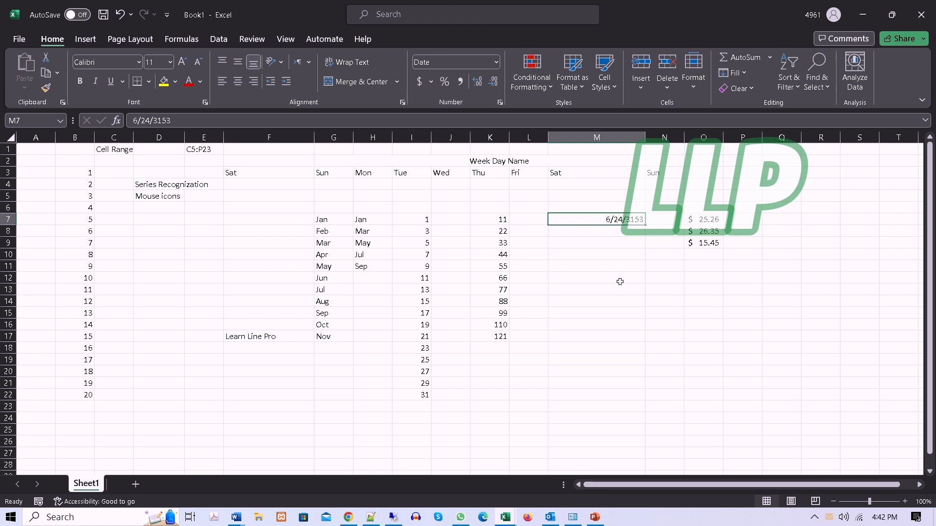
click(495, 62)
click(468, 113)
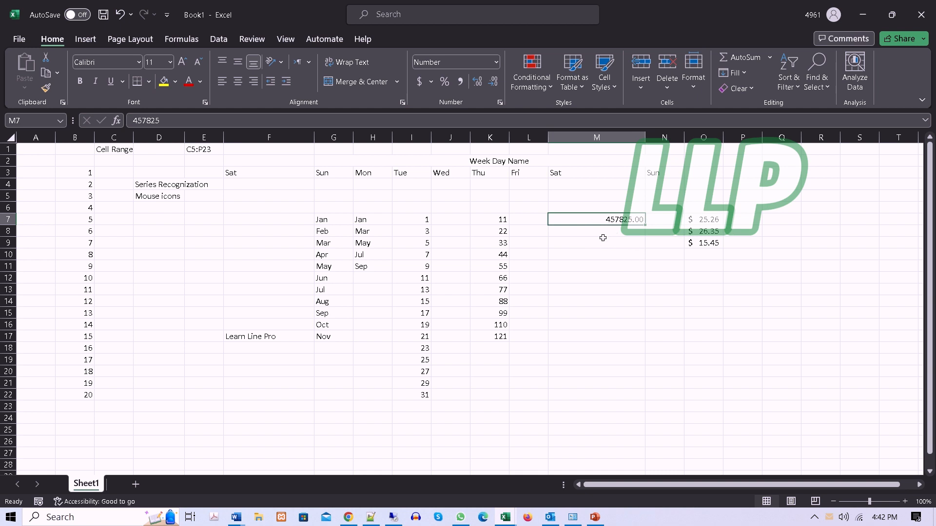
Step: Set cell M10 to the Number format and enter the date 02/02/2025 in it
click(612, 250)
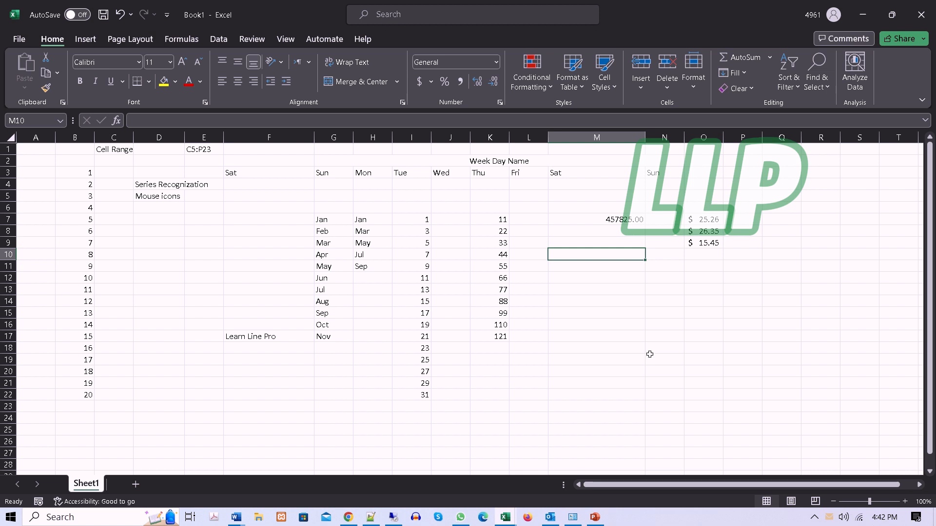
click(496, 62)
click(441, 142)
text(02)
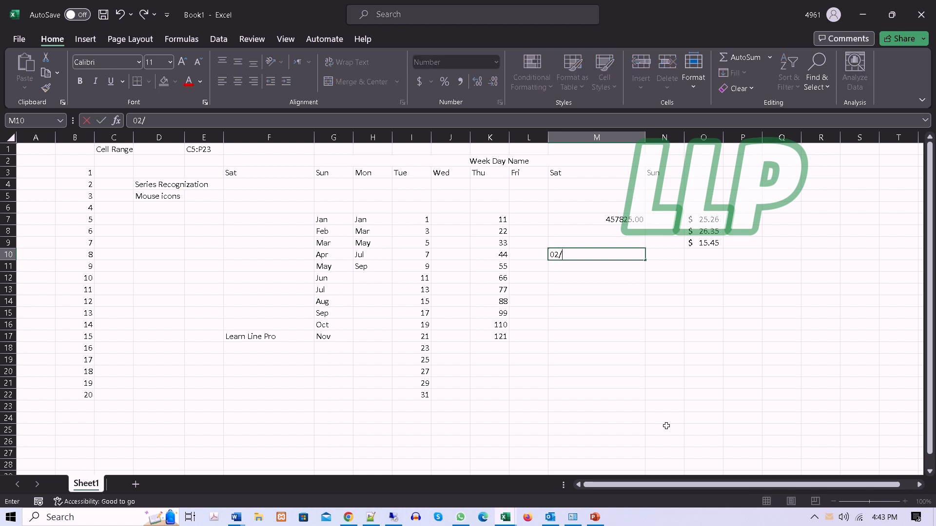
text(/02/2025)
key(Return)
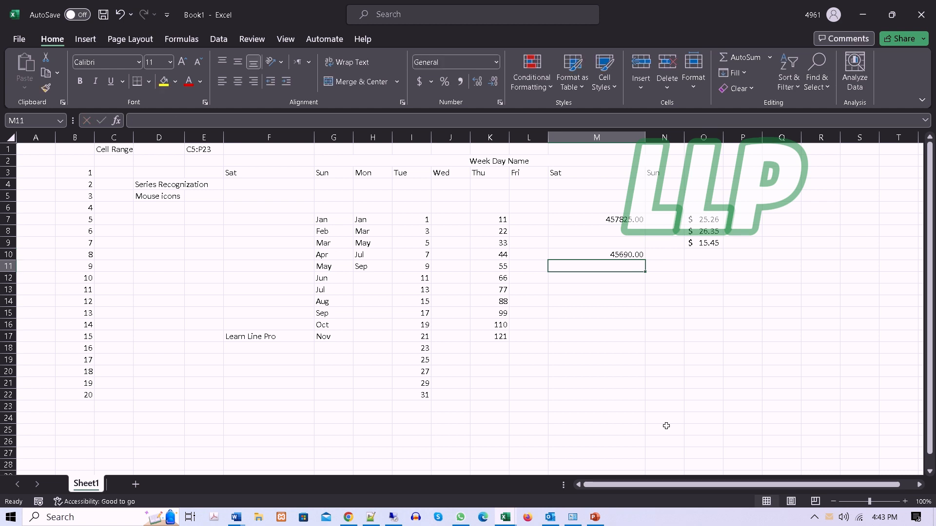
Step: Apply the Short Date format to the value in M10
click(621, 252)
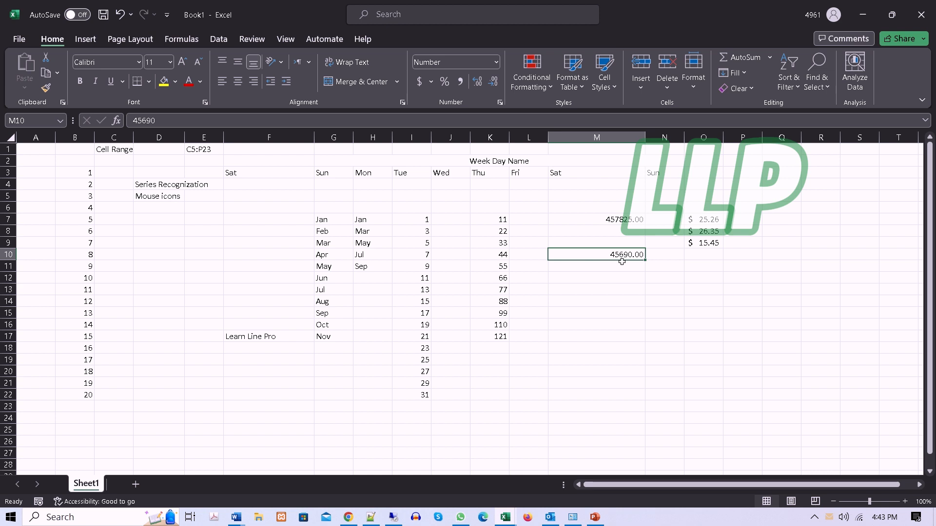
click(497, 62)
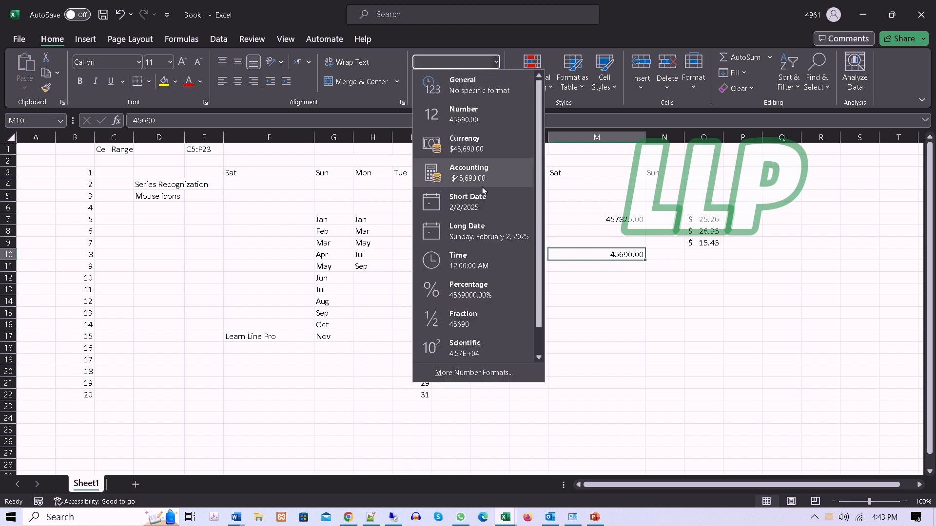
click(466, 213)
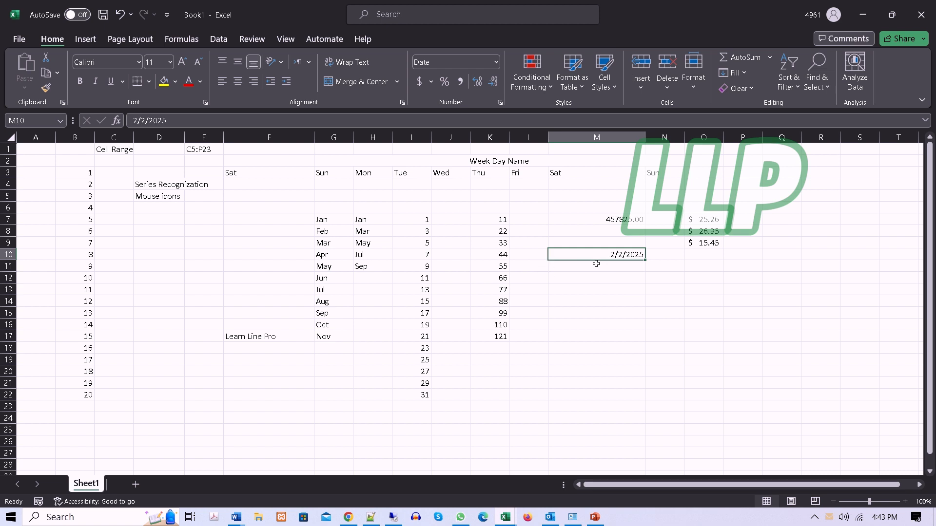
Step: Look through the number formats, the date types in Format Cells and the accounting currency choices available for M10
click(496, 62)
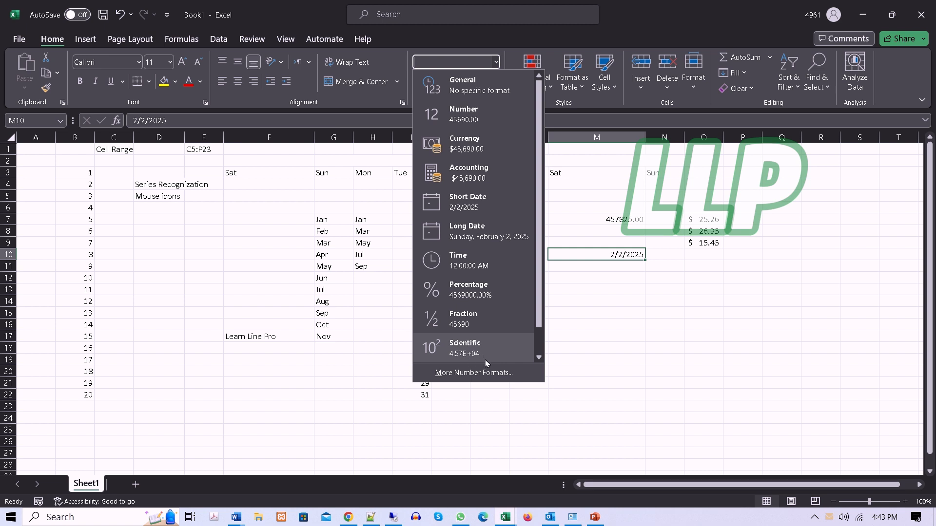
click(460, 374)
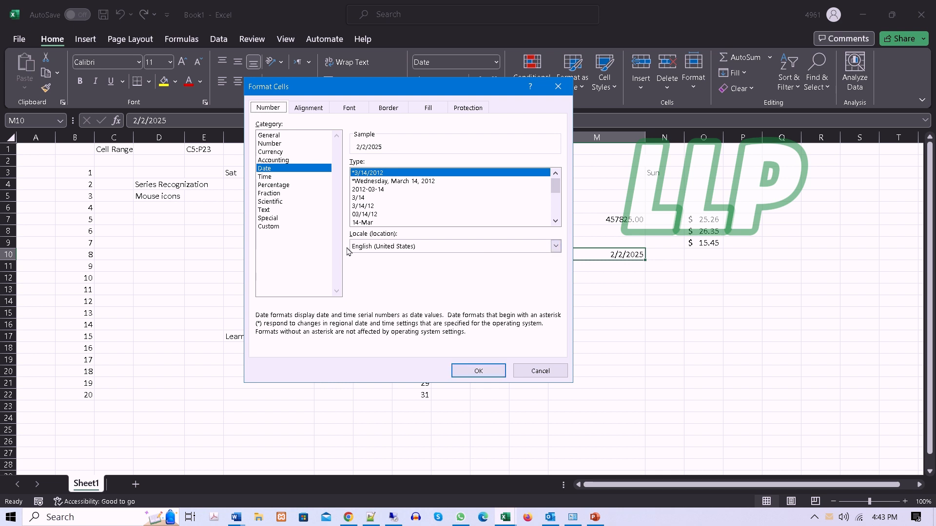
click(538, 373)
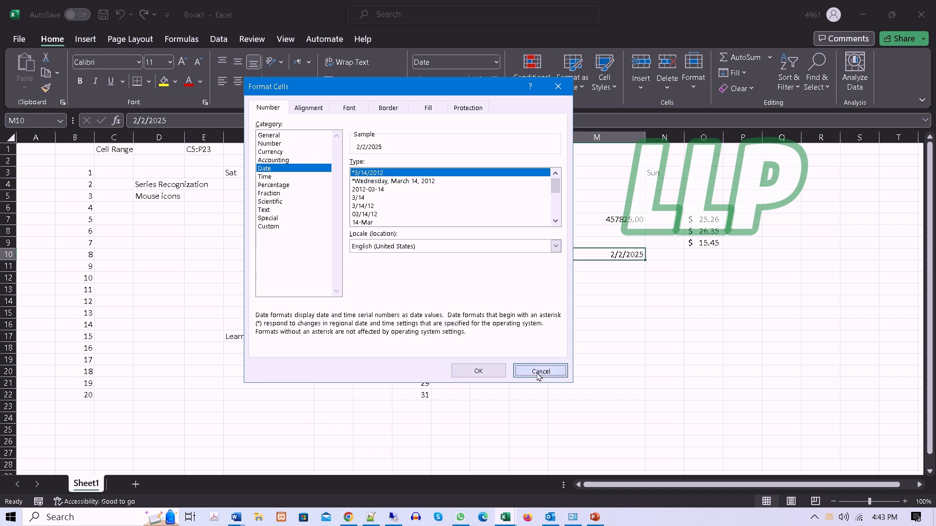
click(495, 63)
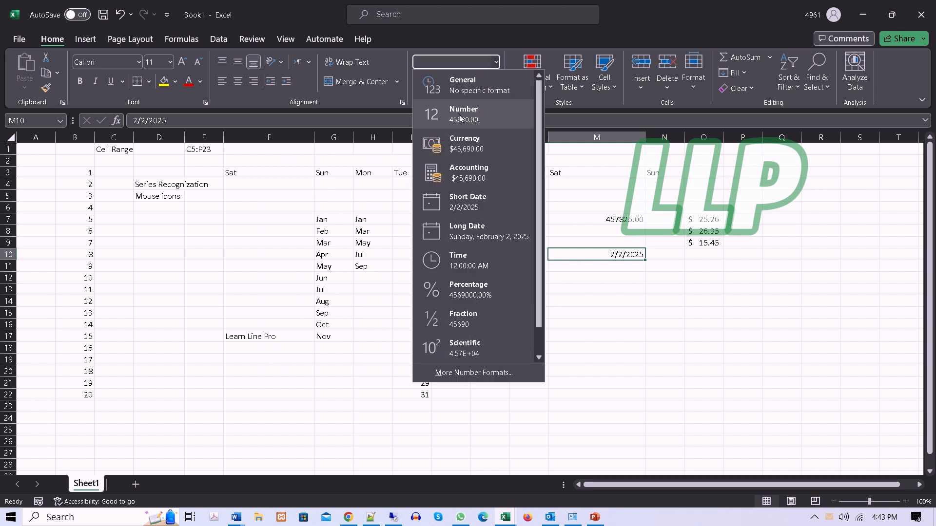
click(343, 300)
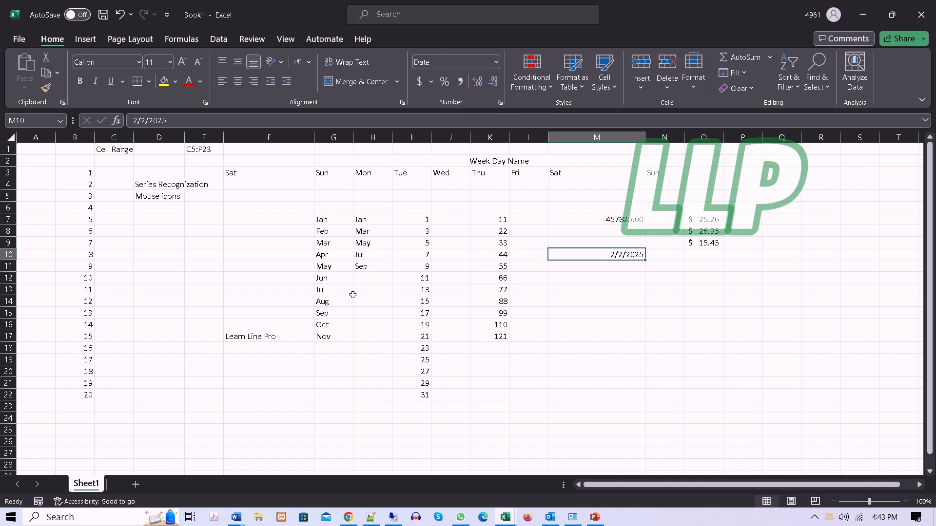
click(431, 82)
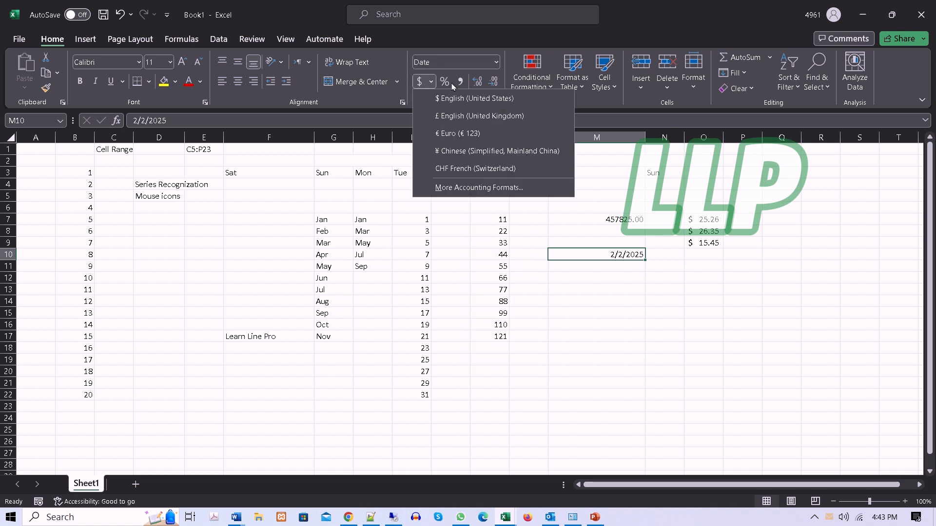
click(619, 385)
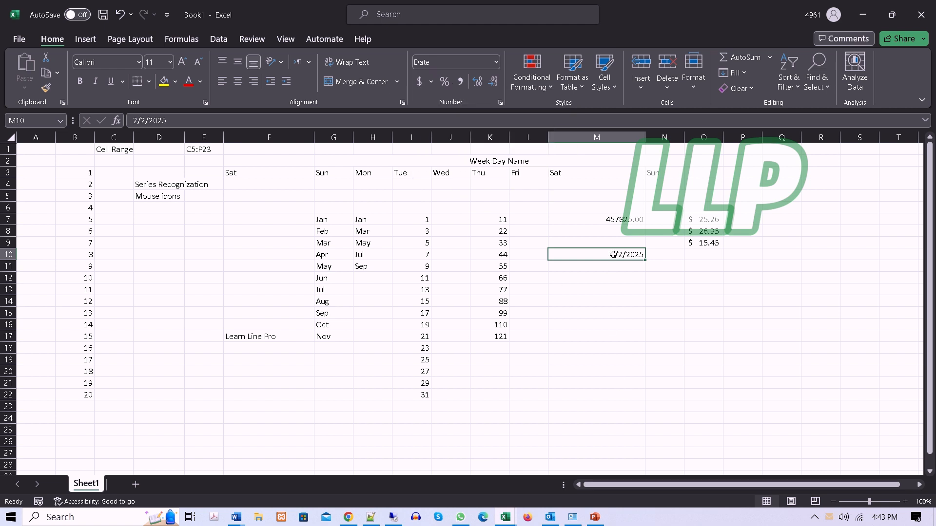
Step: Format M10 with Percent Style, and replace it with Comma Style
click(449, 81)
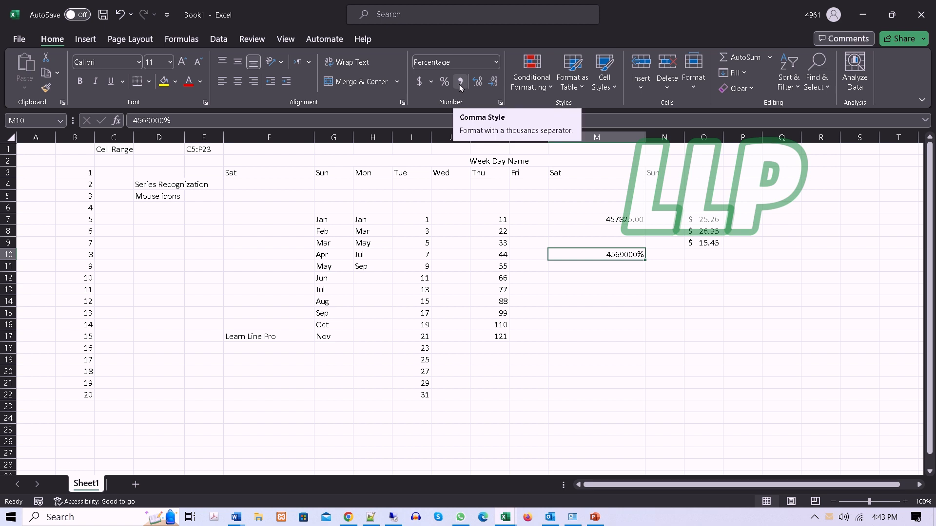
click(461, 82)
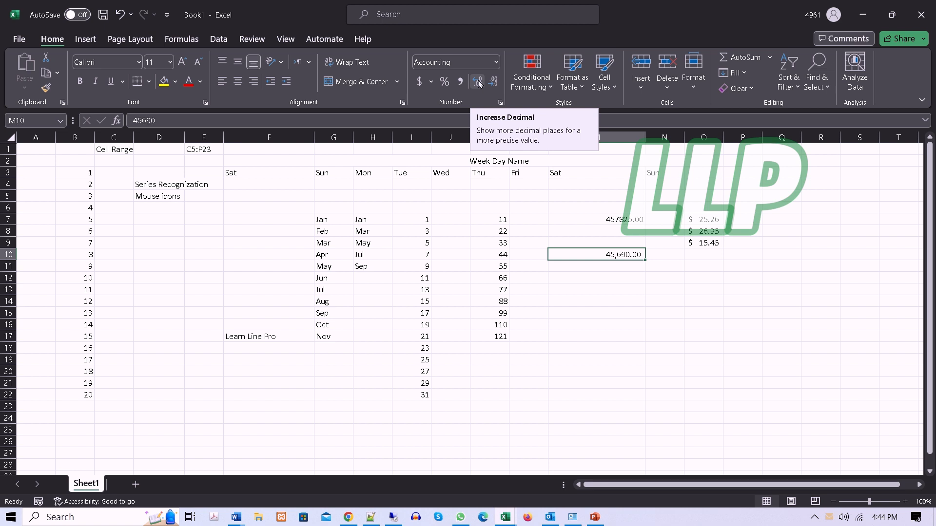
Step: Increase the decimal places of M10 several times, and decrease them until no decimals remain
click(478, 82)
click(479, 83)
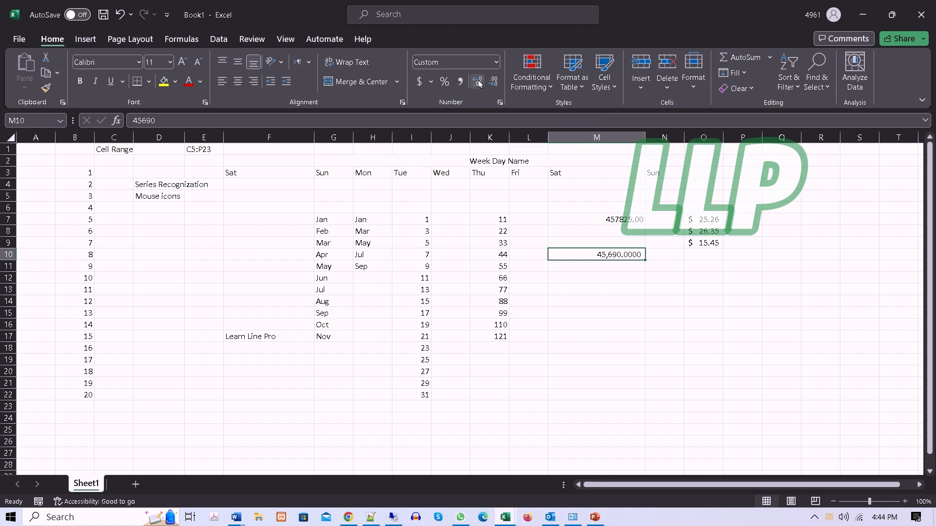
click(479, 83)
click(479, 83)
click(495, 83)
click(495, 82)
click(495, 82)
click(495, 83)
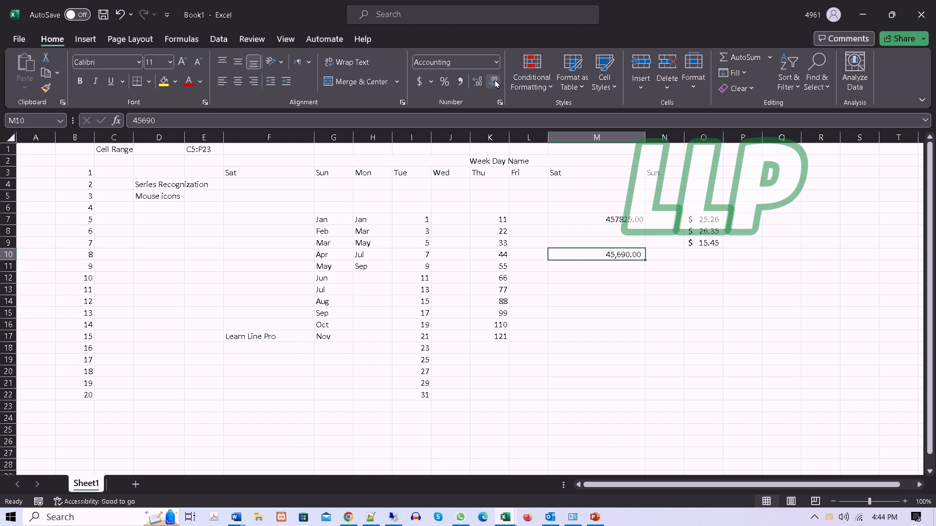
click(495, 83)
click(495, 82)
click(628, 324)
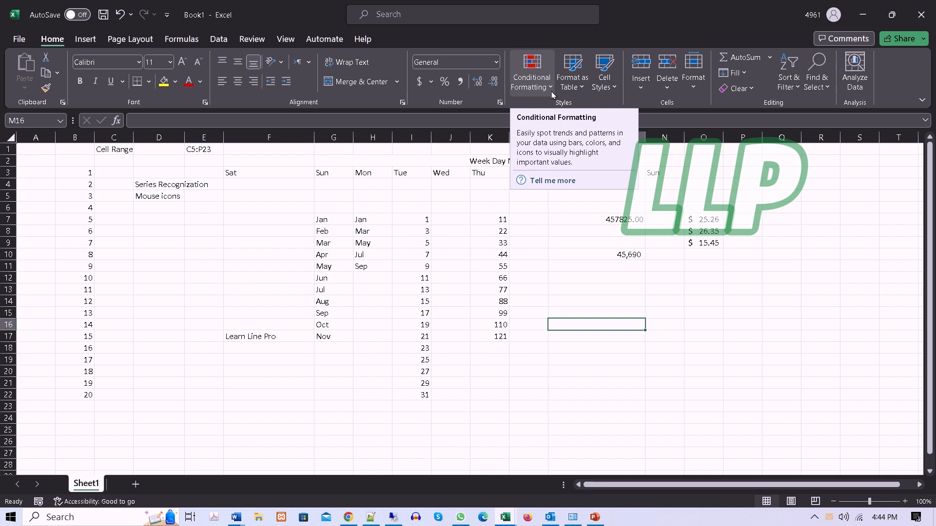
Step: Format the range D4:M22 as a table with a light green style, leaving the headers option off
click(582, 90)
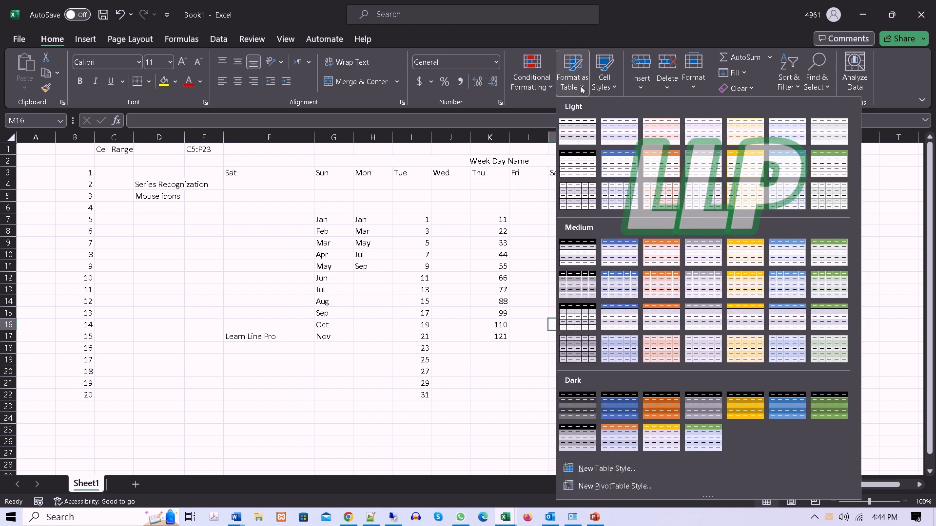
key(Escape)
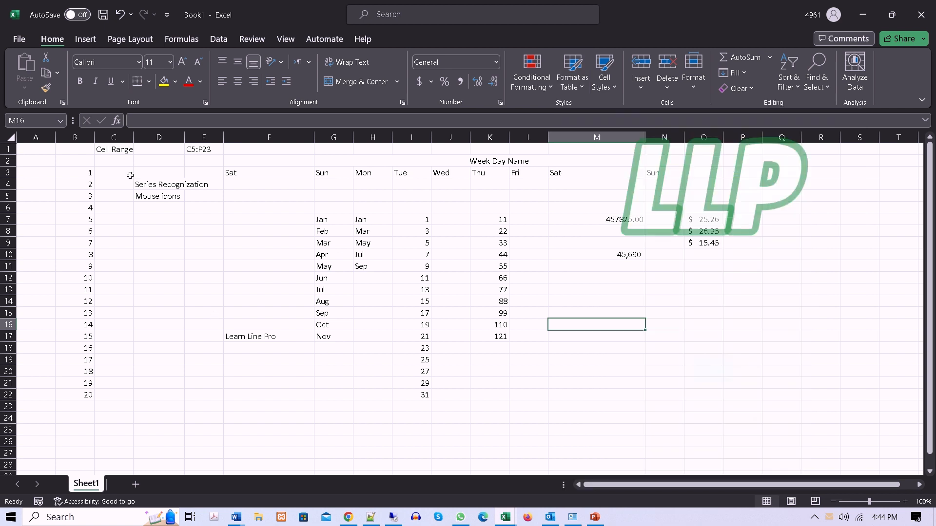
drag(139, 185, 588, 398)
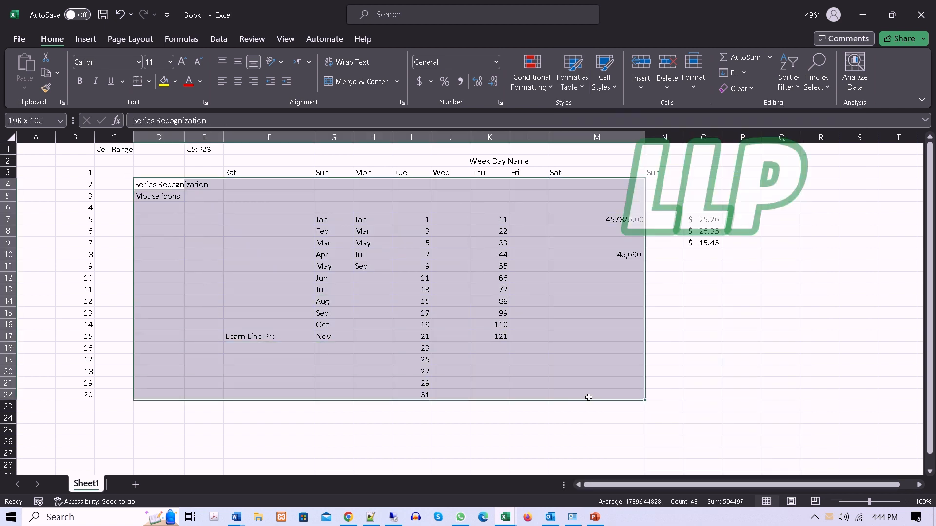
click(572, 75)
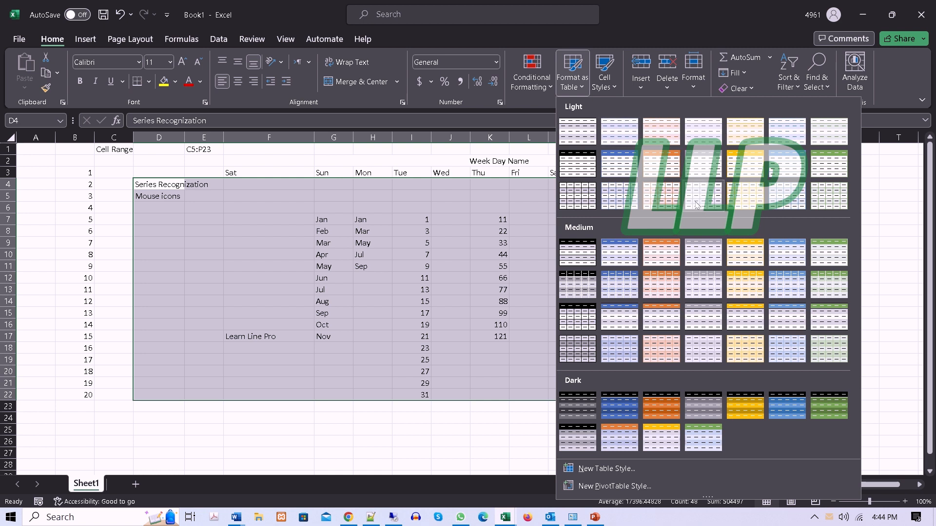
click(830, 197)
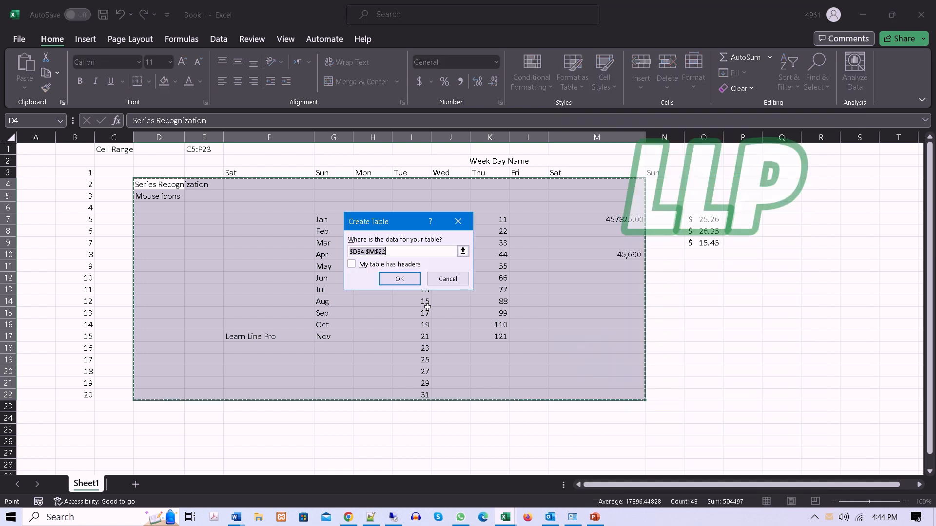
click(407, 283)
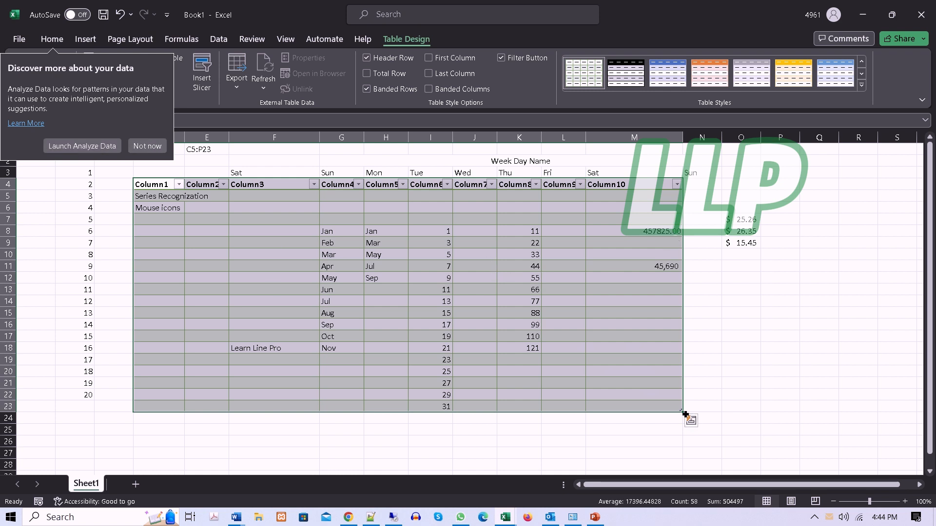
Step: Extend the table with more rows below row 23, and undo both the extension and the table formatting
drag(683, 412, 521, 414)
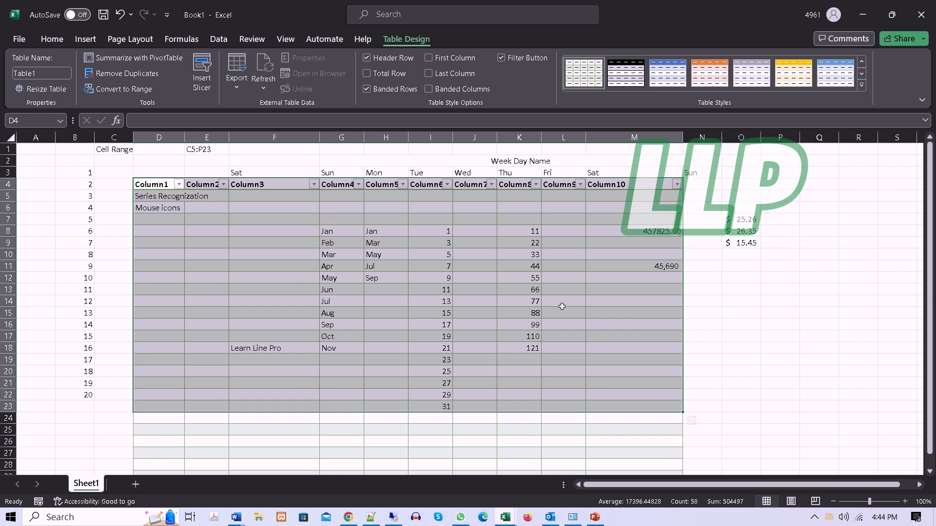
click(395, 281)
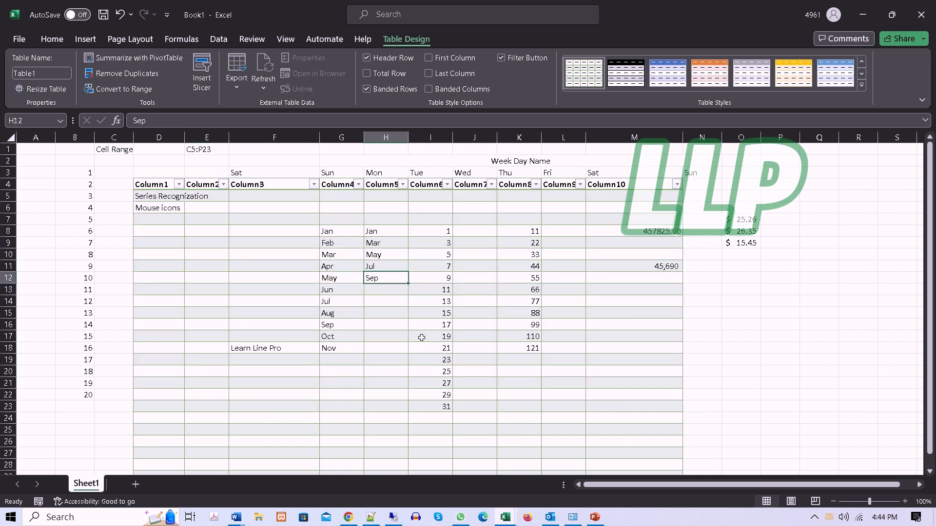
key(ctrl+z)
key(ctrl+z)
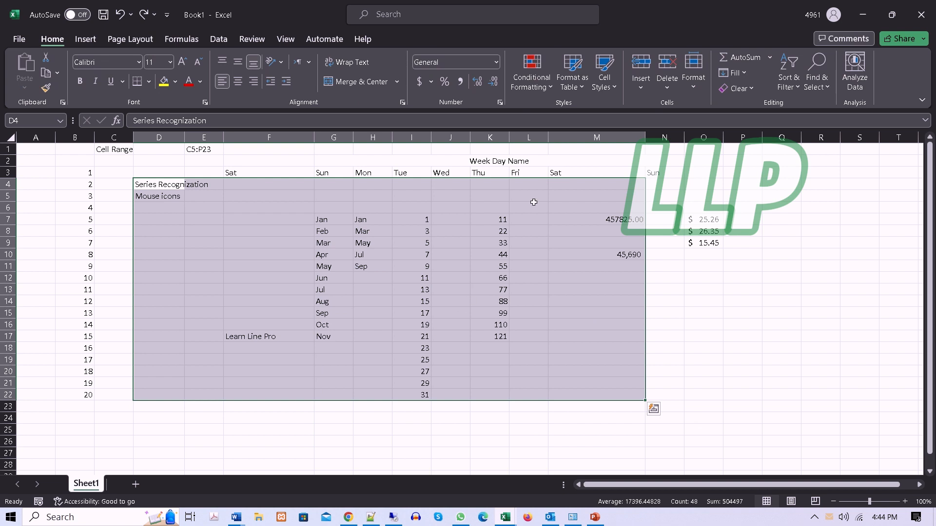
click(604, 74)
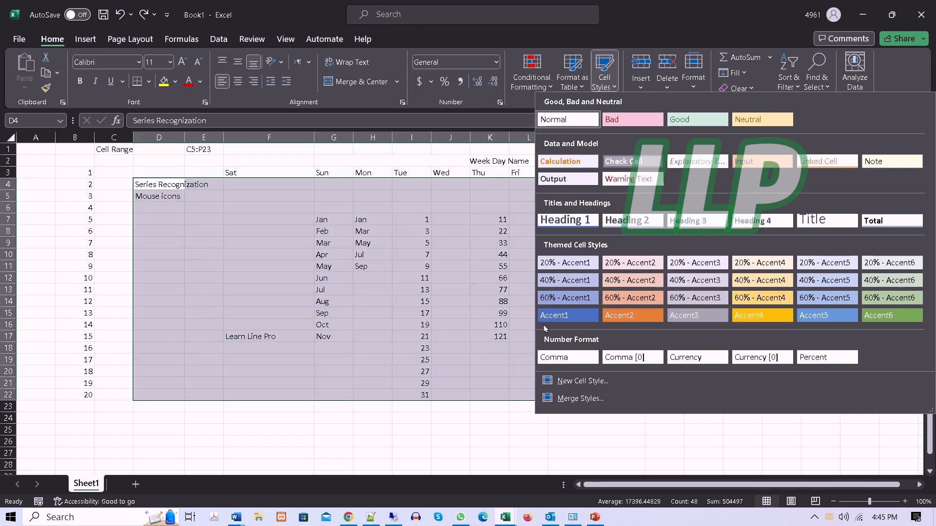
key(Escape)
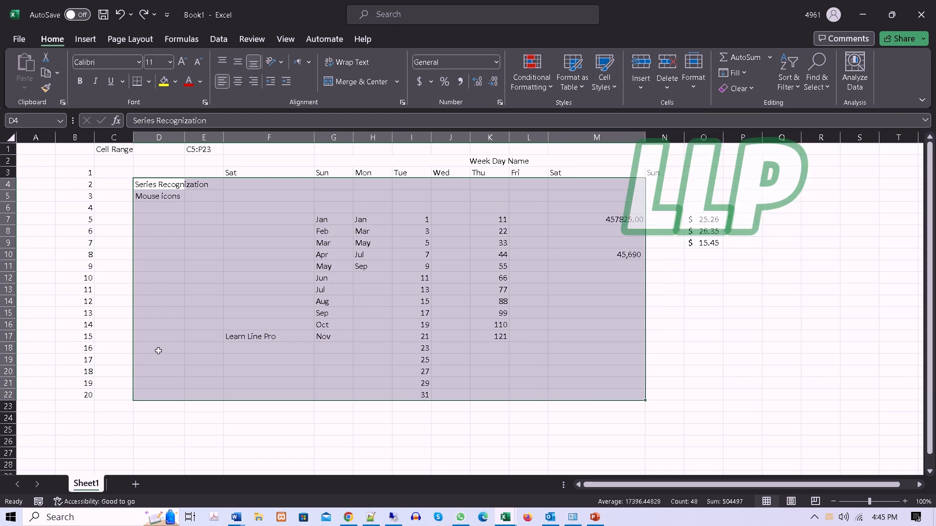
click(214, 361)
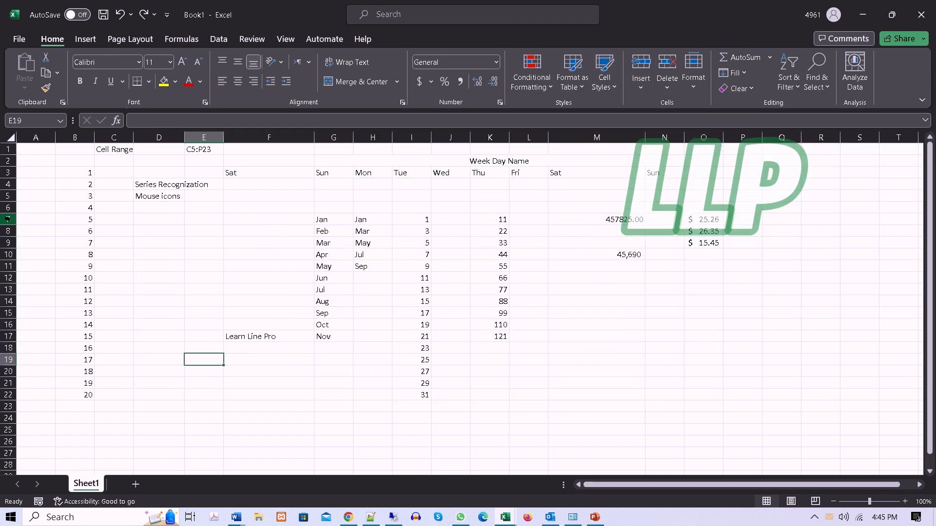
Step: Insert three new blank worksheets into the workbook, switching between Sheet1 and Sheet2 after the first one
click(640, 93)
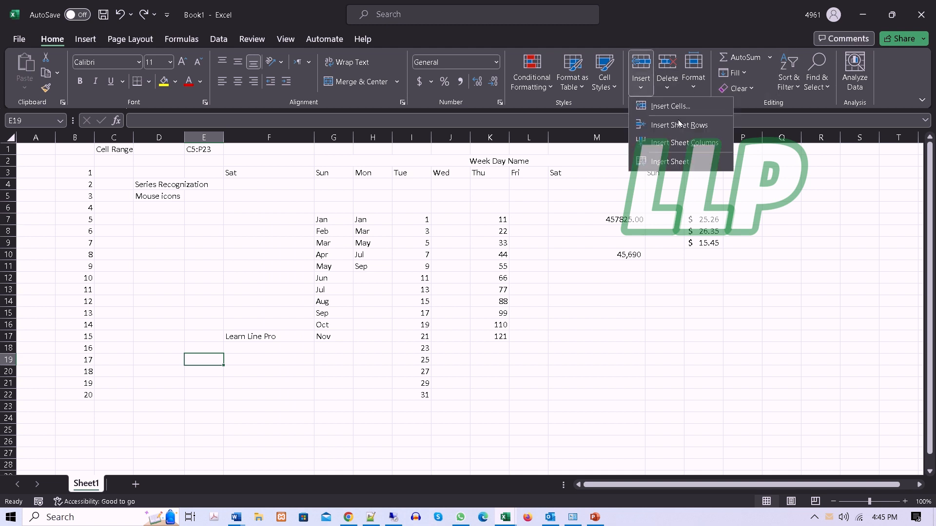
click(671, 161)
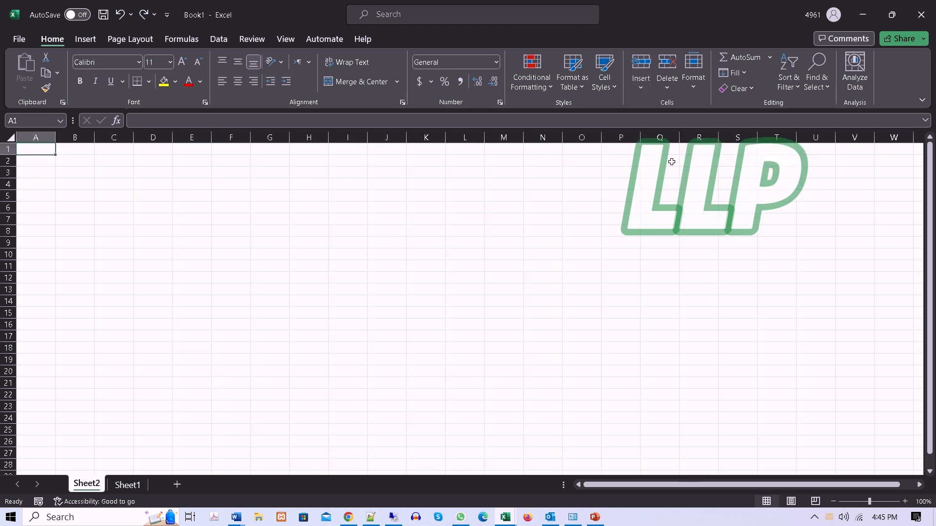
click(128, 485)
click(92, 485)
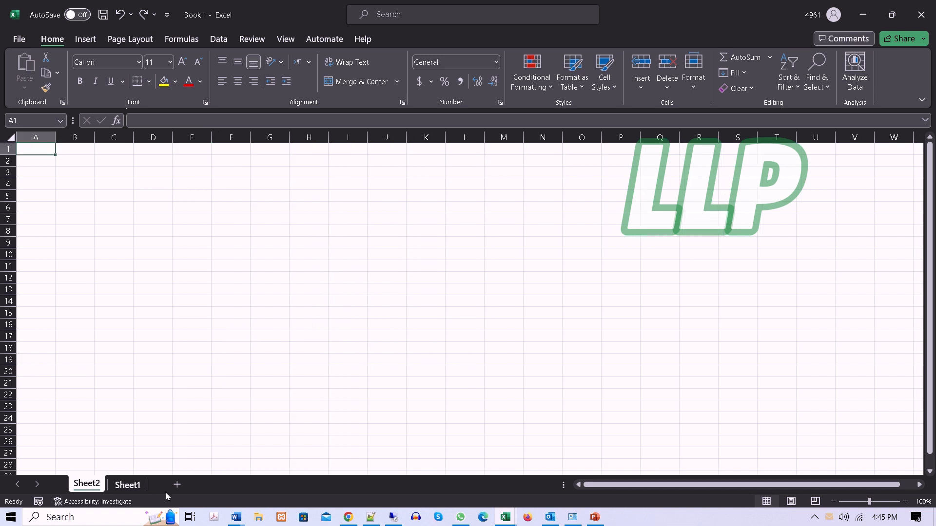
click(176, 487)
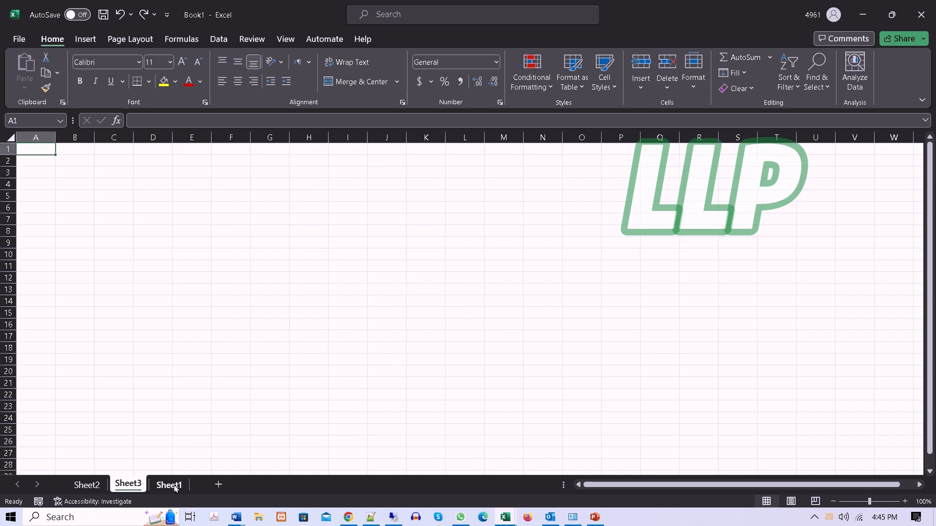
click(225, 485)
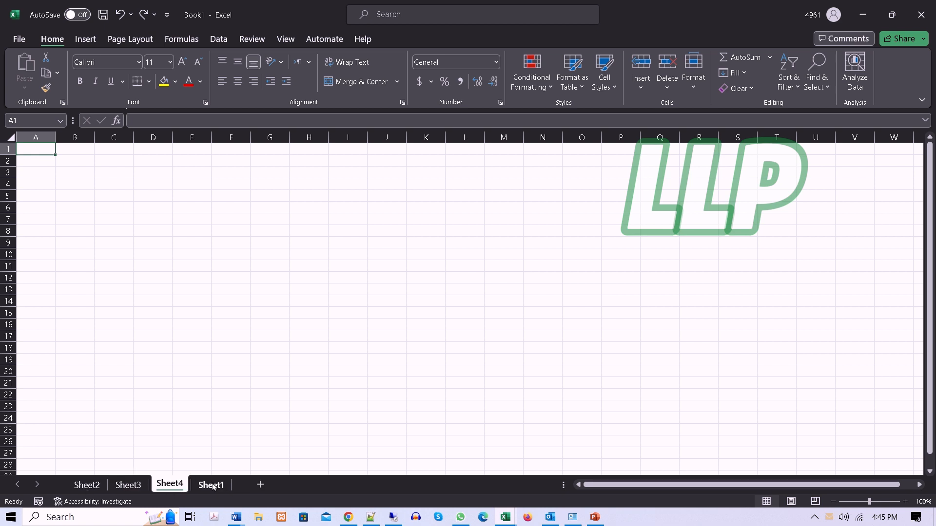
Step: Delete the blank worksheets Sheet4 and Sheet3
right_click(171, 489)
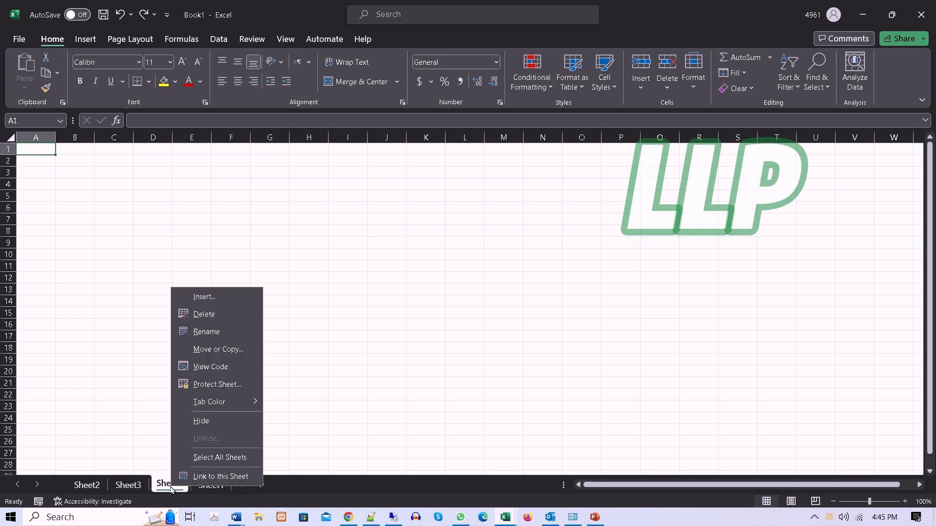
click(207, 314)
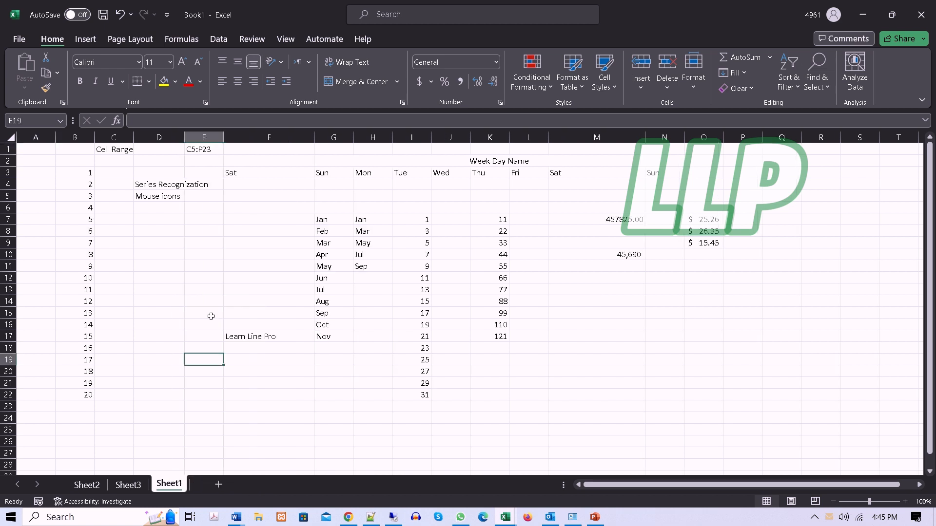
click(128, 485)
click(666, 84)
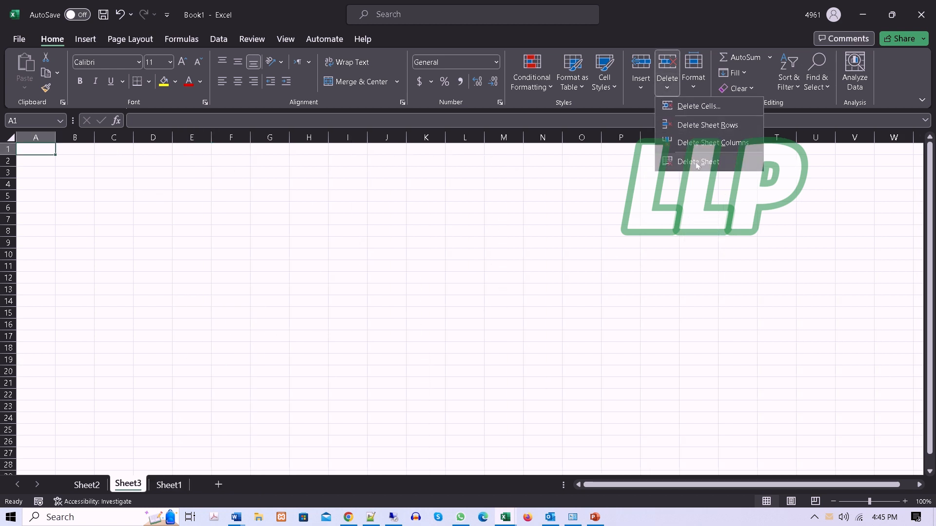
click(697, 162)
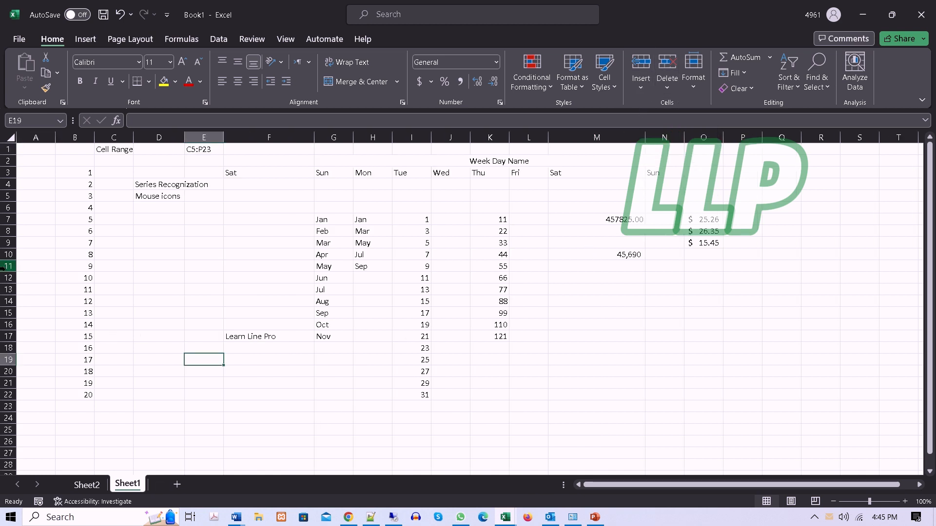
Step: Insert seven blank rows above row 11 by selecting rows 11 to 17, and undo the insertion
drag(8, 266, 6, 336)
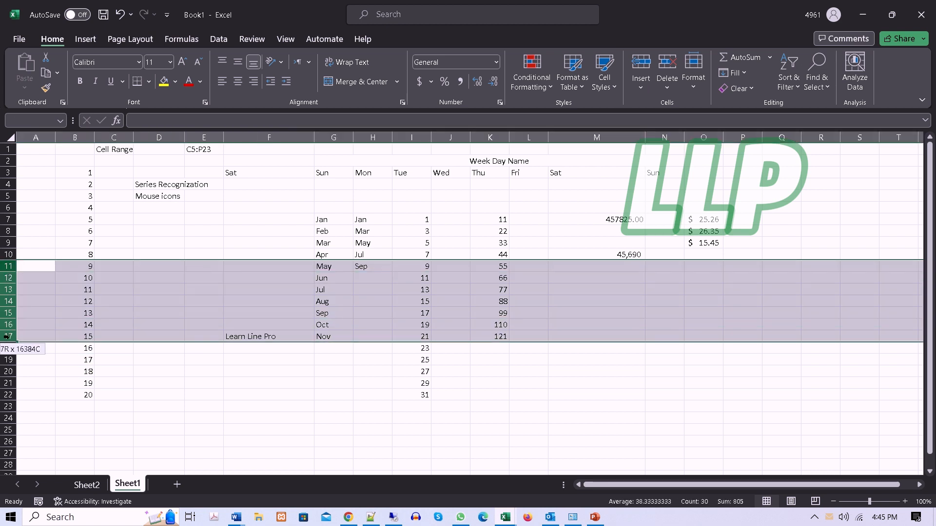
click(641, 82)
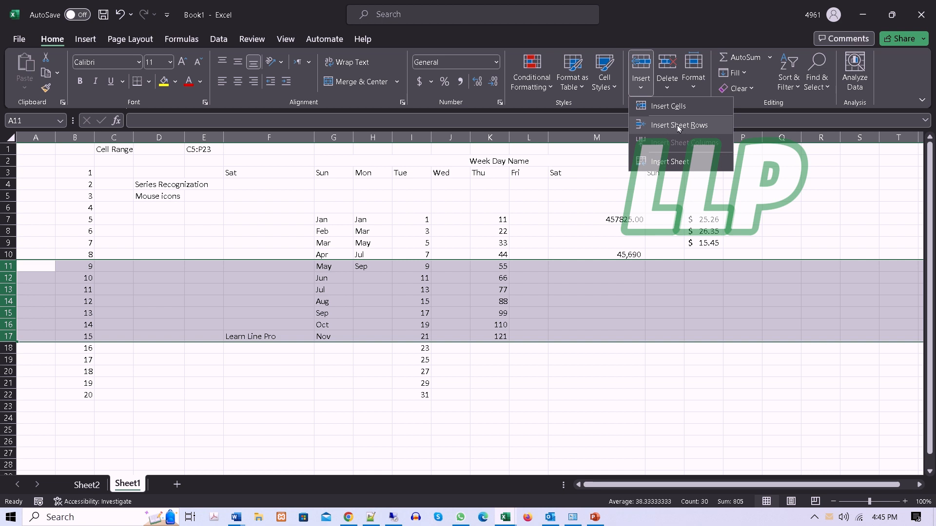
click(677, 126)
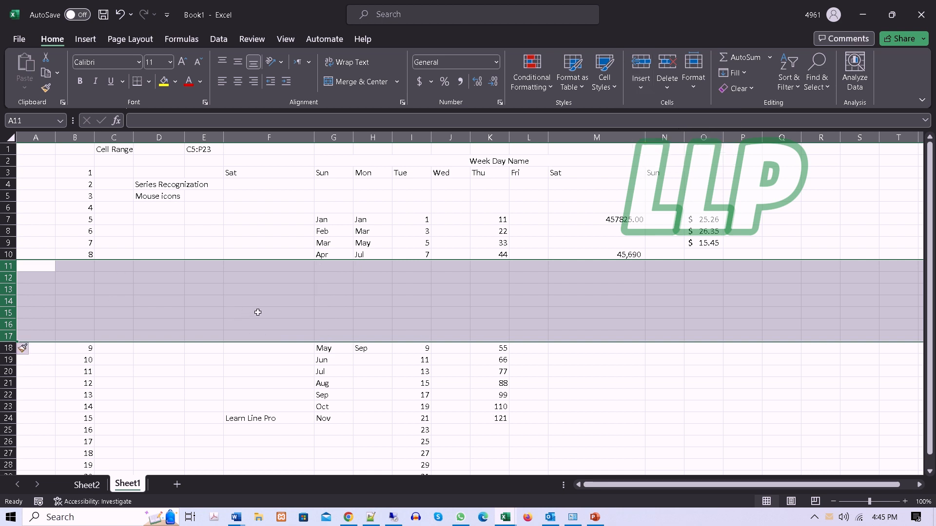
key(ctrl+z)
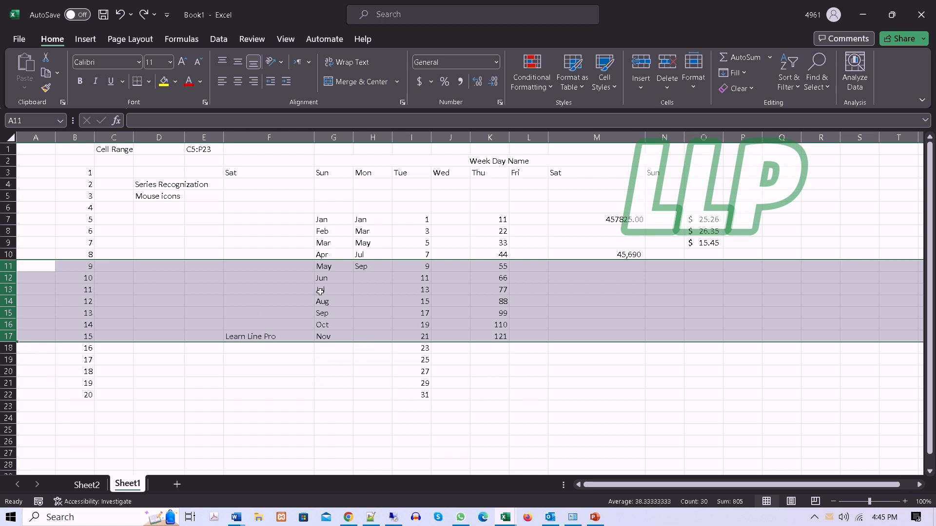
Step: Insert one blank sheet row above row 9, starting from cell I9
click(413, 245)
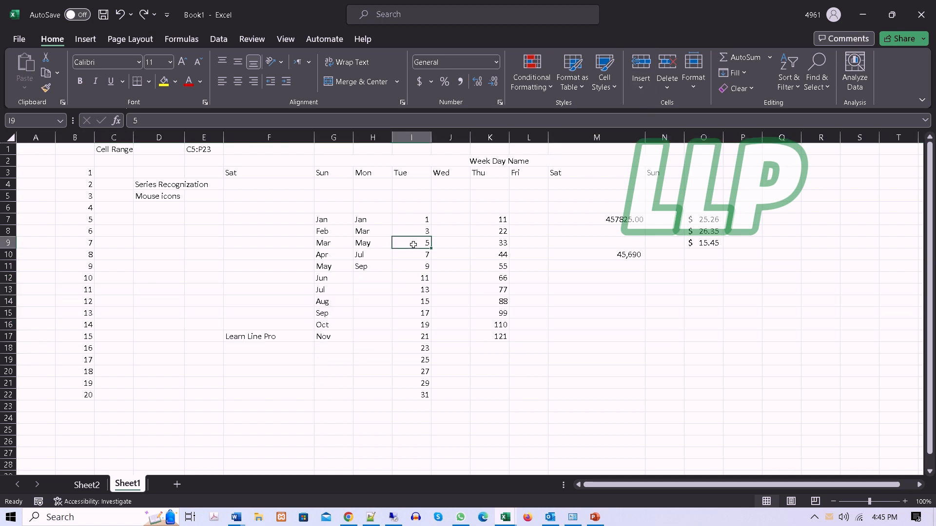
click(640, 83)
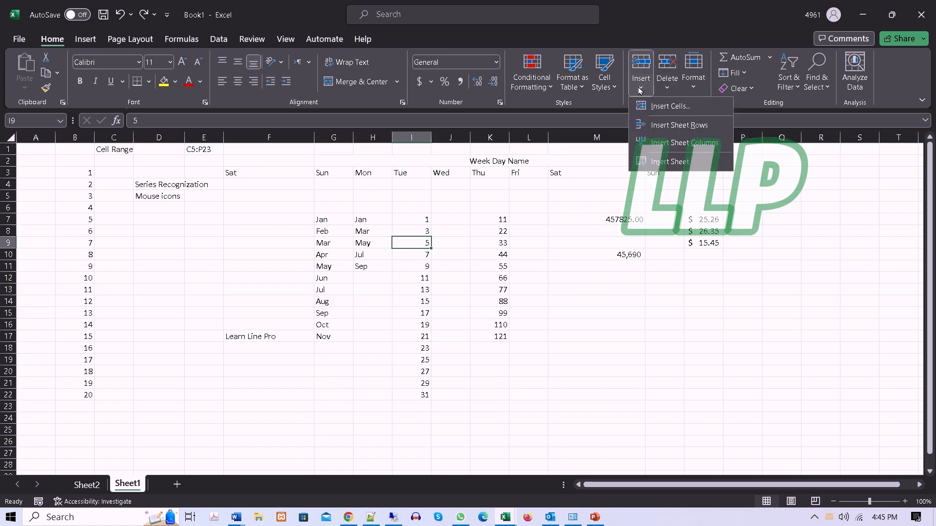
click(667, 127)
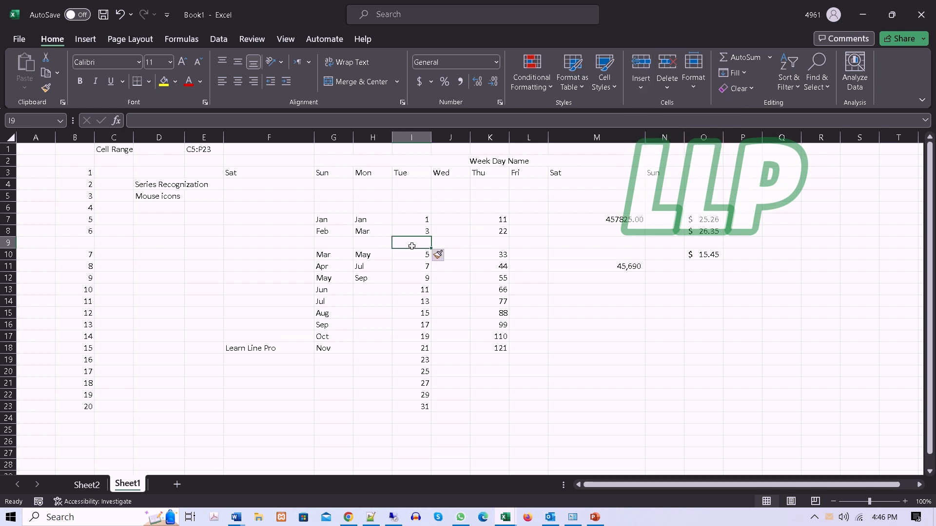
click(641, 82)
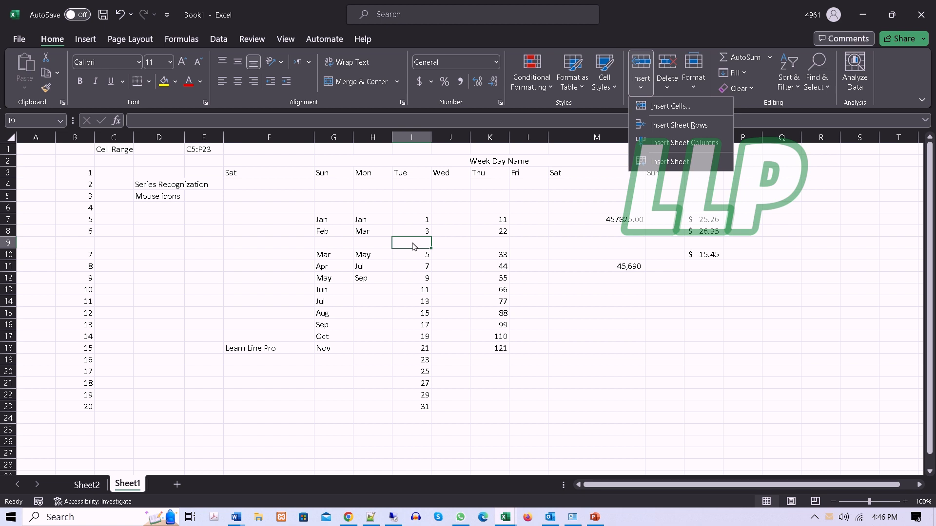
click(8, 244)
click(7, 244)
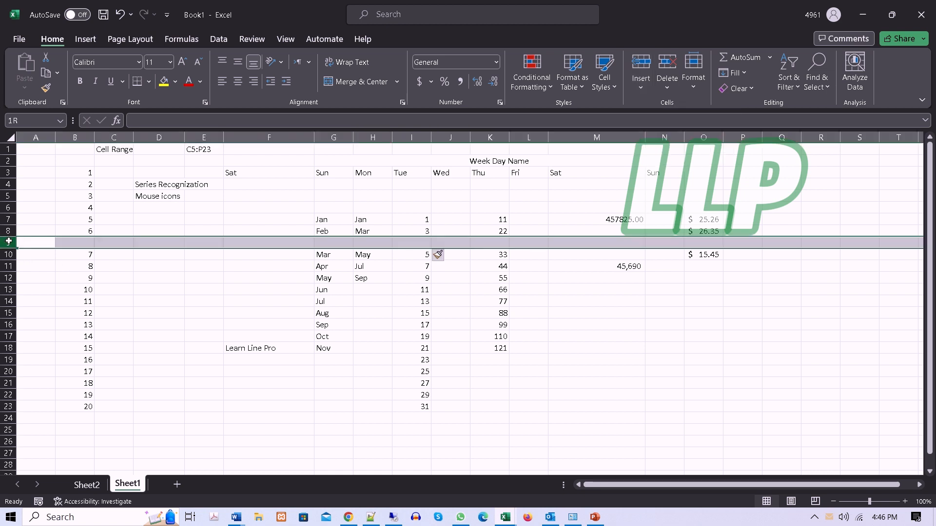
click(642, 90)
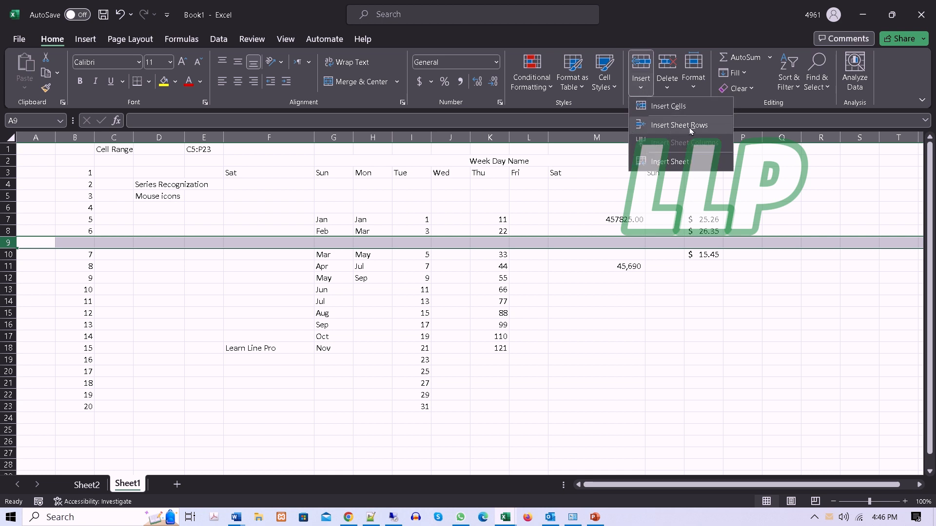
click(263, 329)
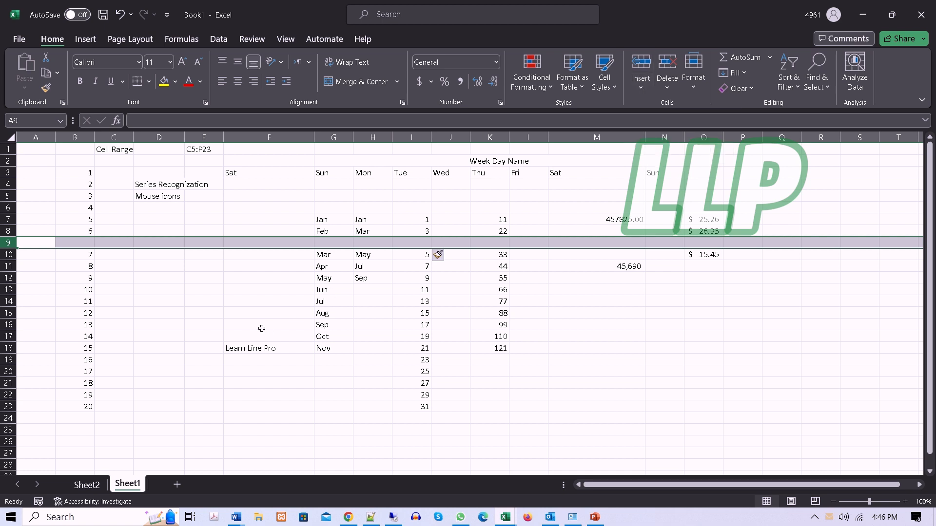
Step: Insert two blank sheet columns before column I, which holds the Tue series, and delete one of them
click(409, 137)
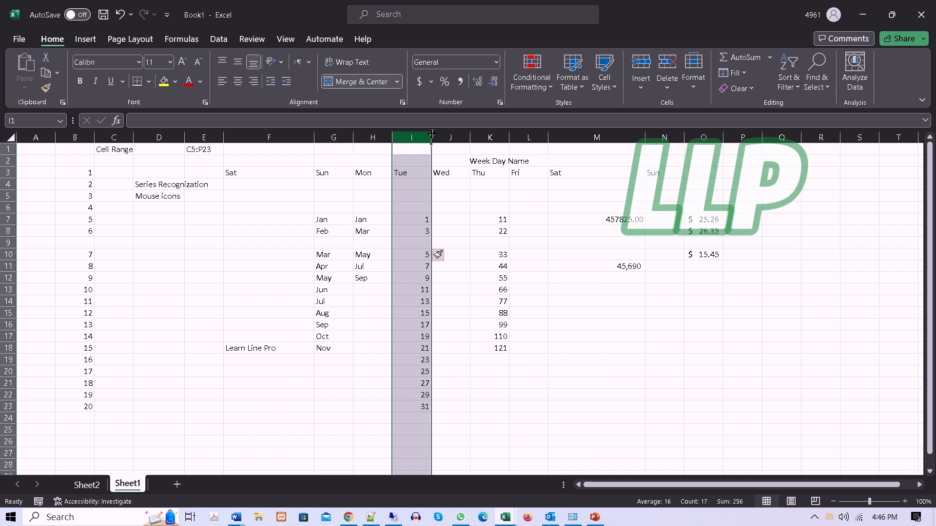
click(646, 90)
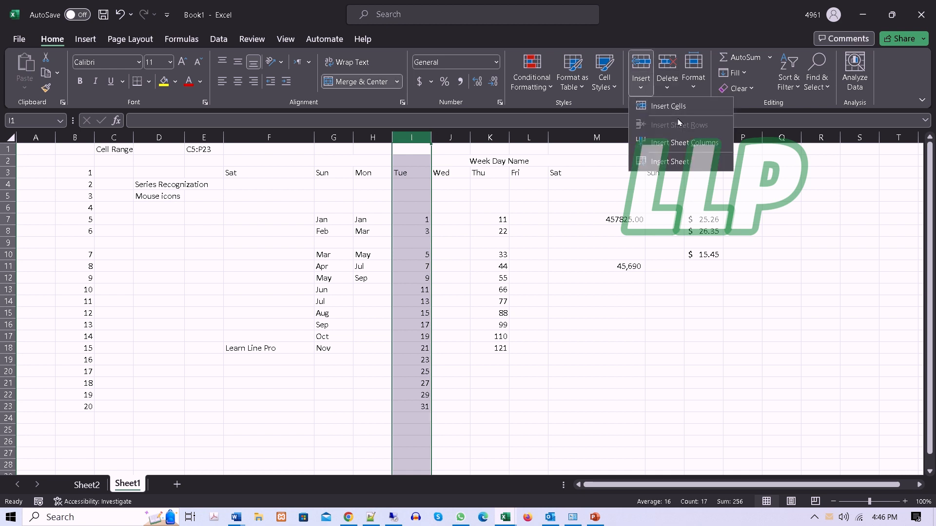
click(670, 142)
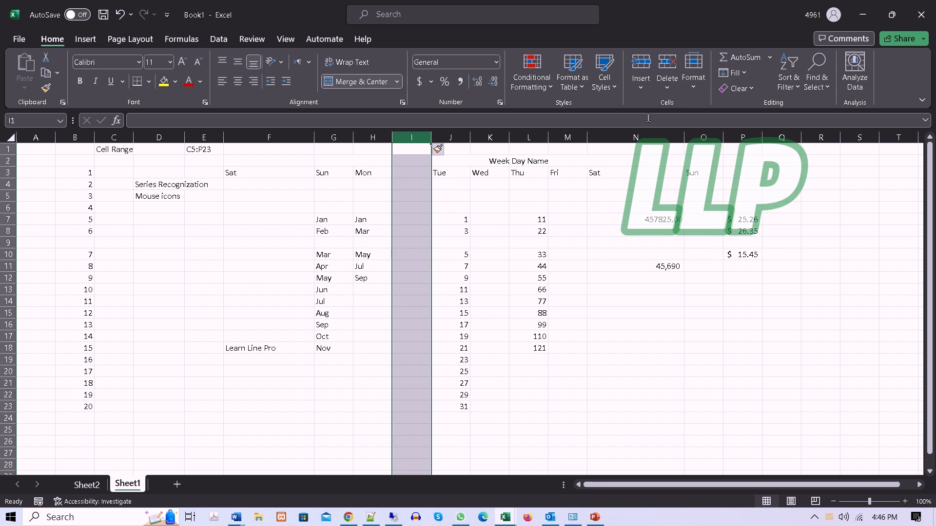
click(641, 87)
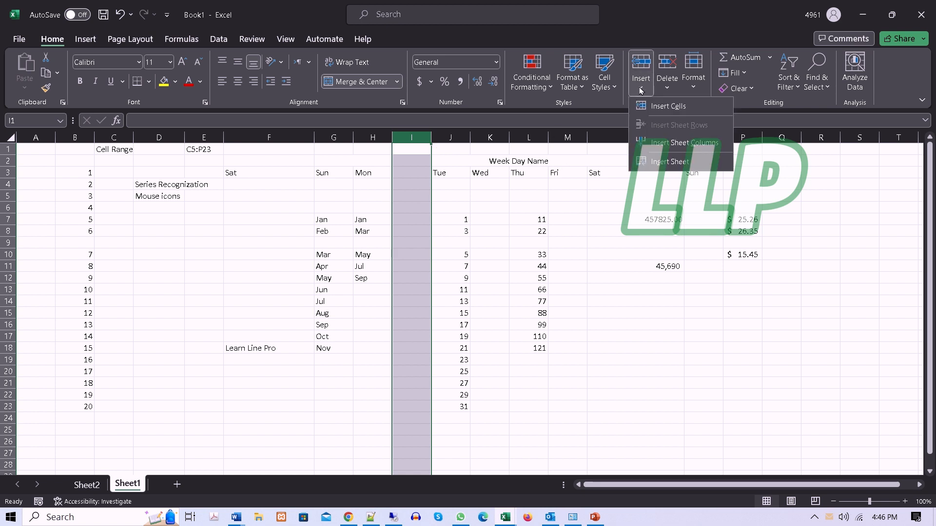
click(692, 145)
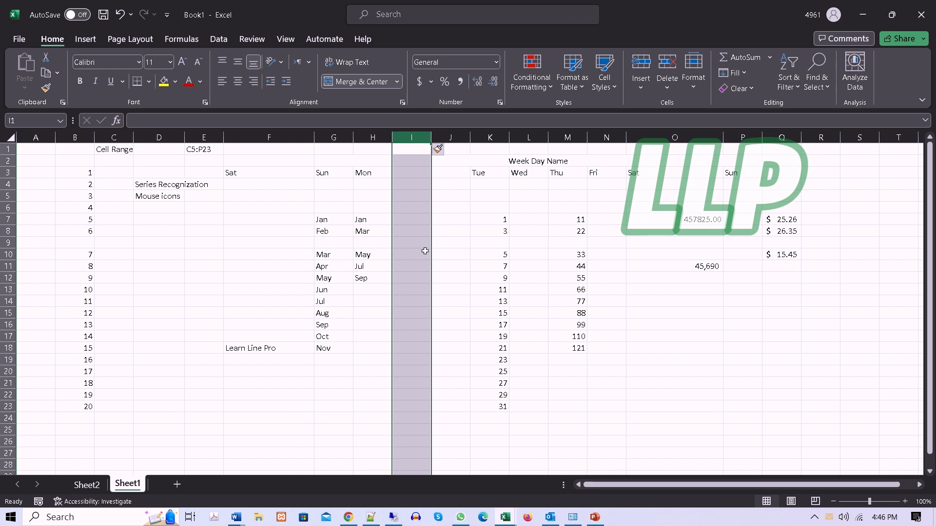
click(667, 85)
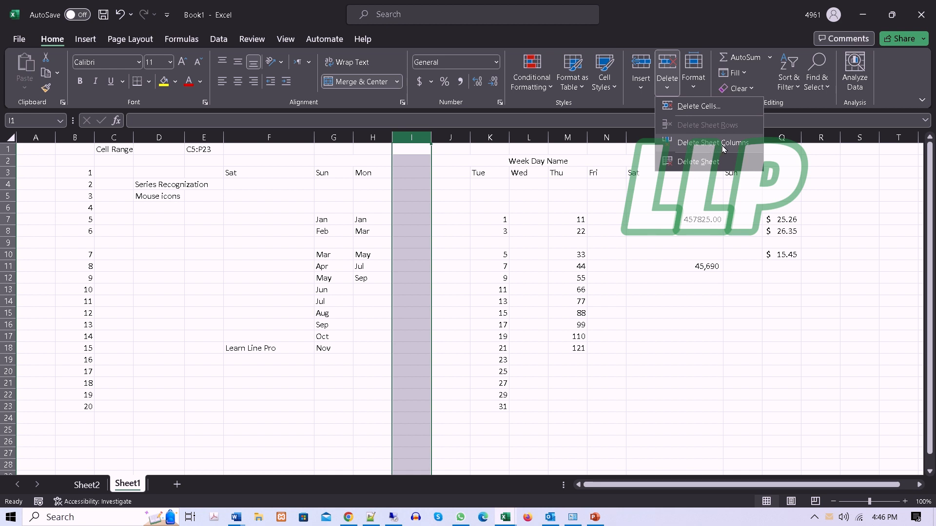
click(723, 149)
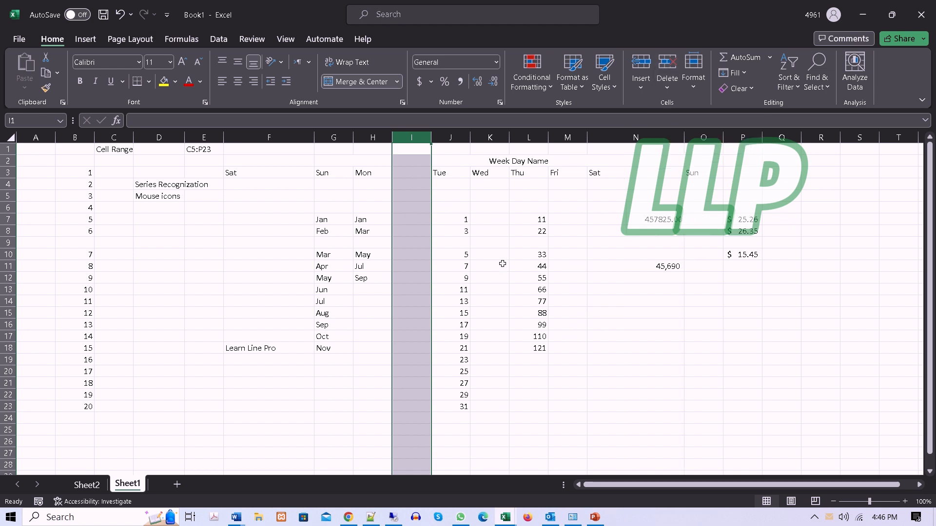
Step: Delete the blank cell I10, shifting the remaining cells of that row left
click(403, 257)
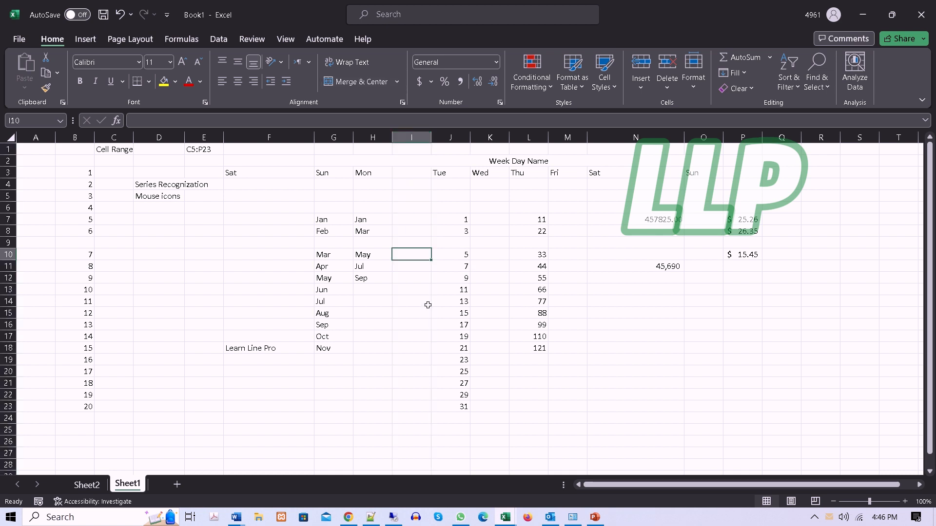
click(668, 88)
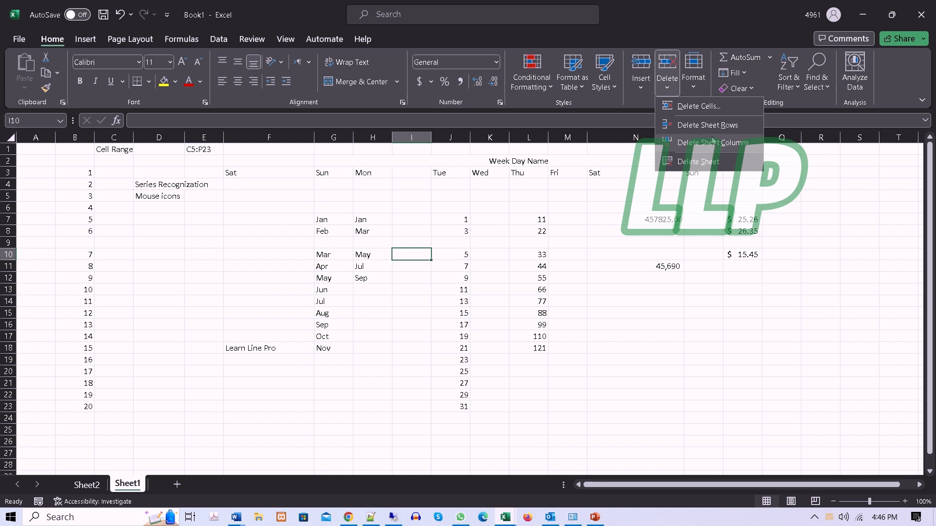
click(696, 107)
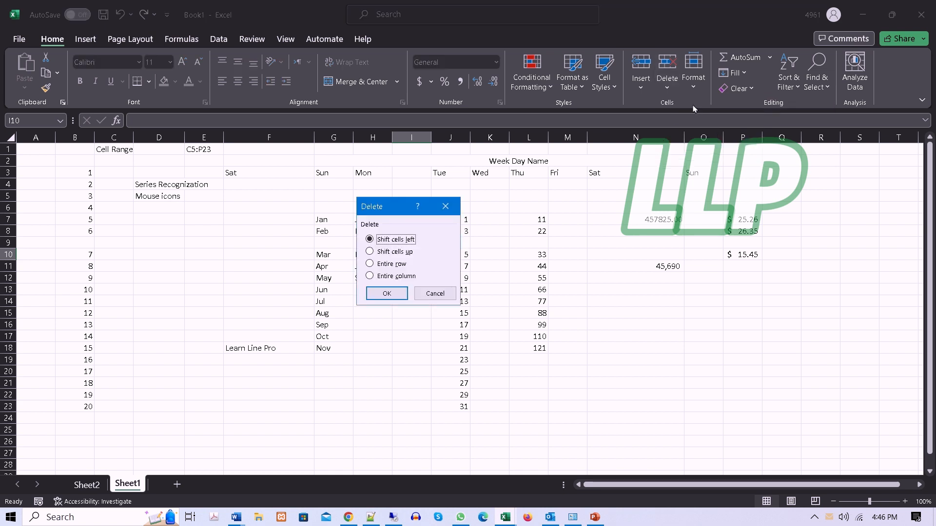
click(390, 295)
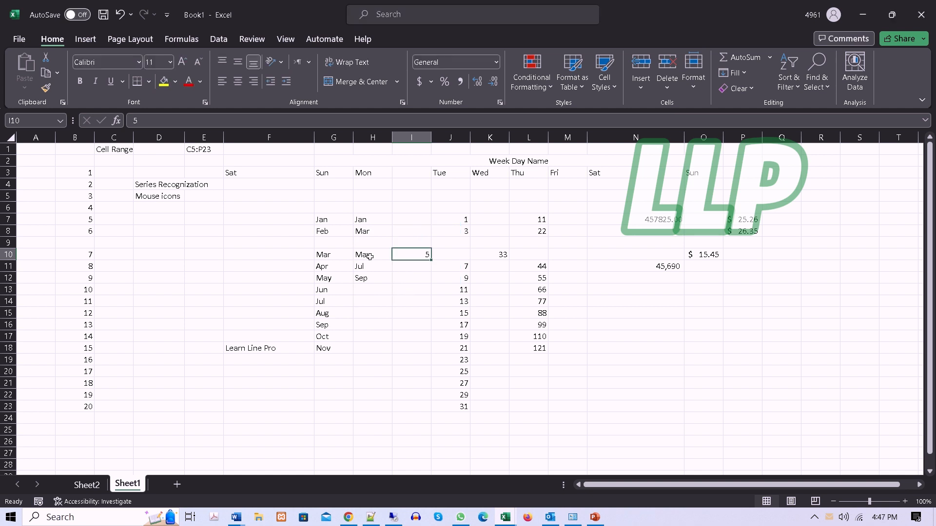
Step: Review the Delete Cells options for the empty cell I9, cancel them, and look through the delete and cell format commands
click(667, 86)
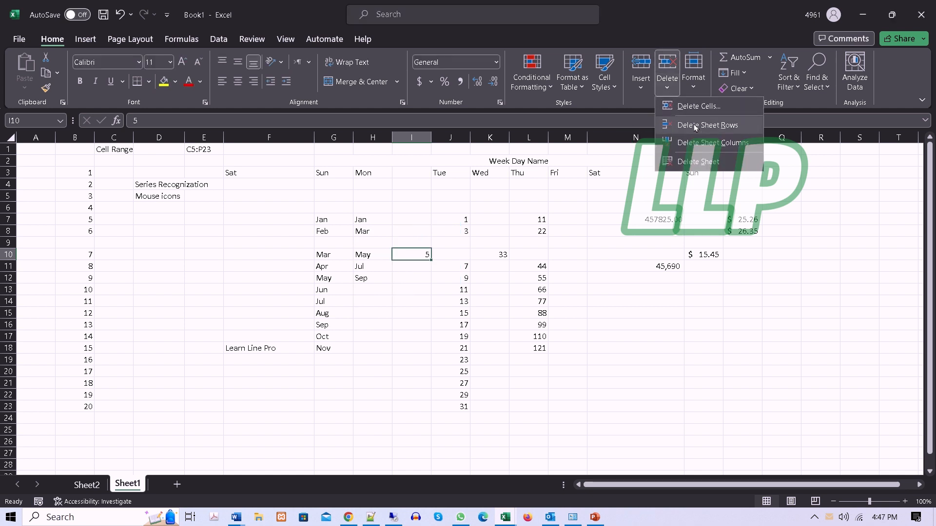
click(422, 260)
click(422, 239)
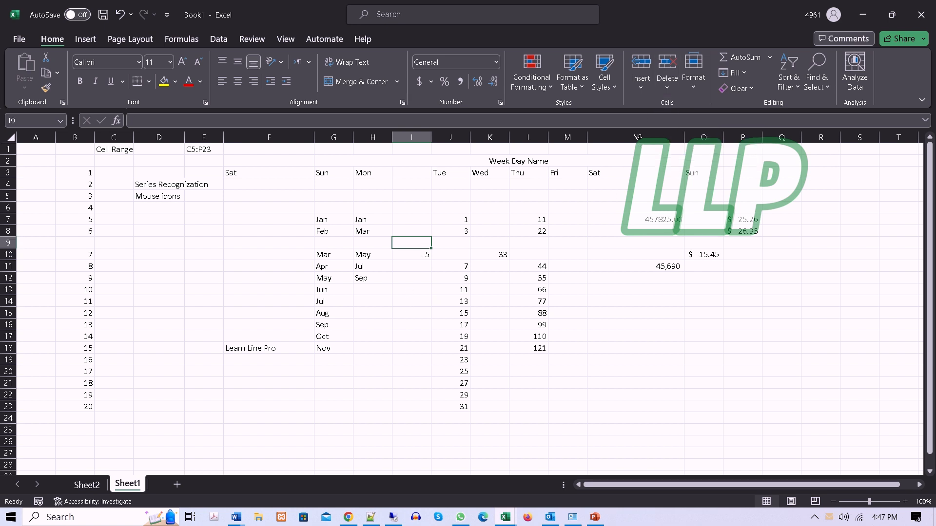
click(667, 86)
click(693, 113)
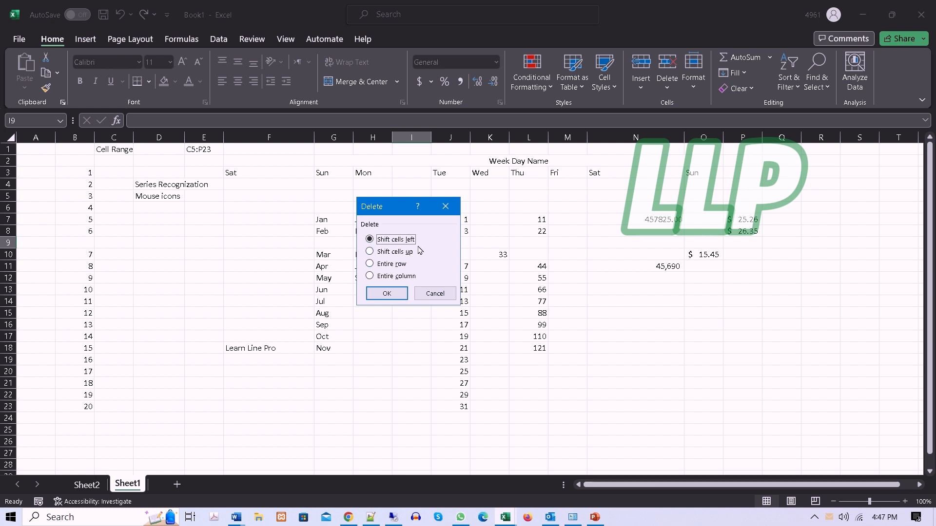
drag(400, 211, 522, 219)
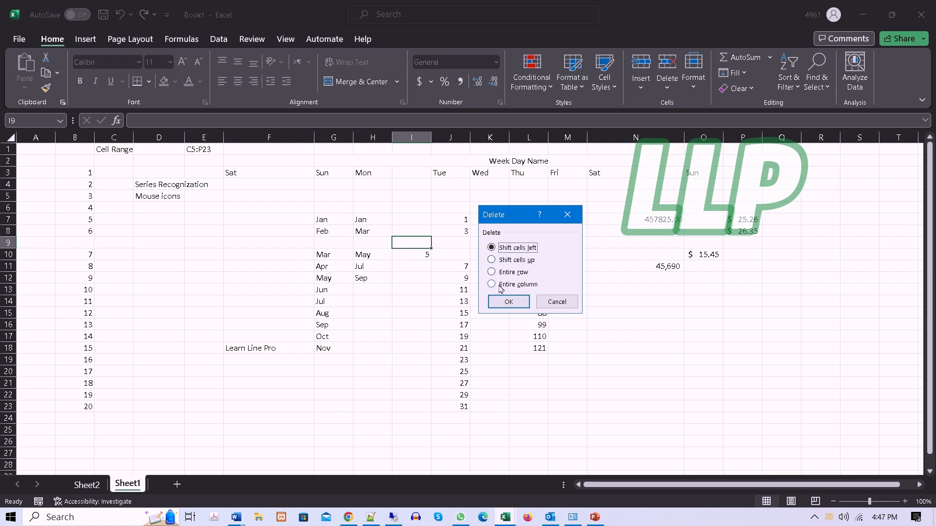
click(564, 304)
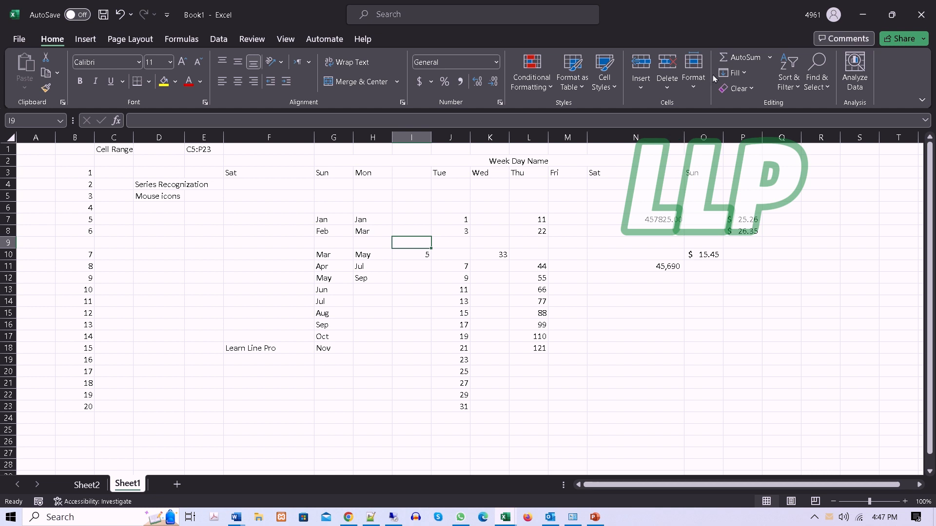
click(669, 90)
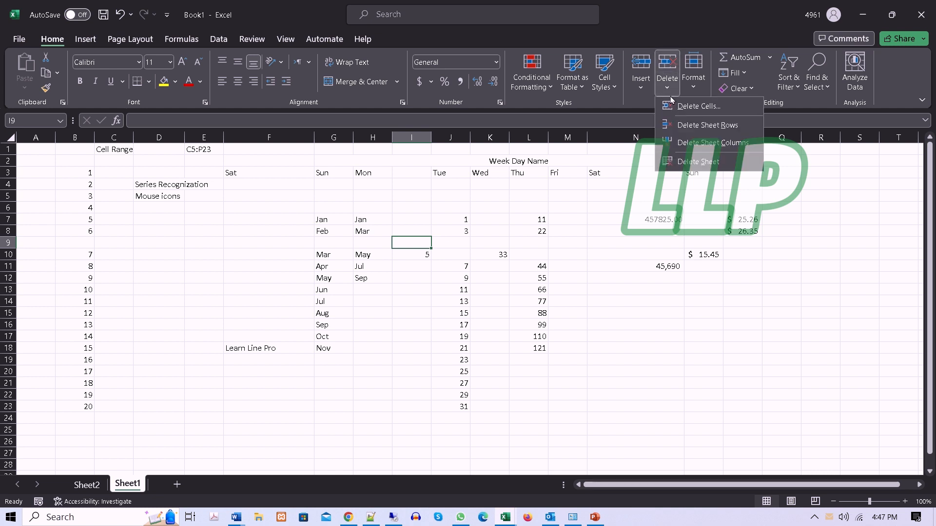
click(696, 93)
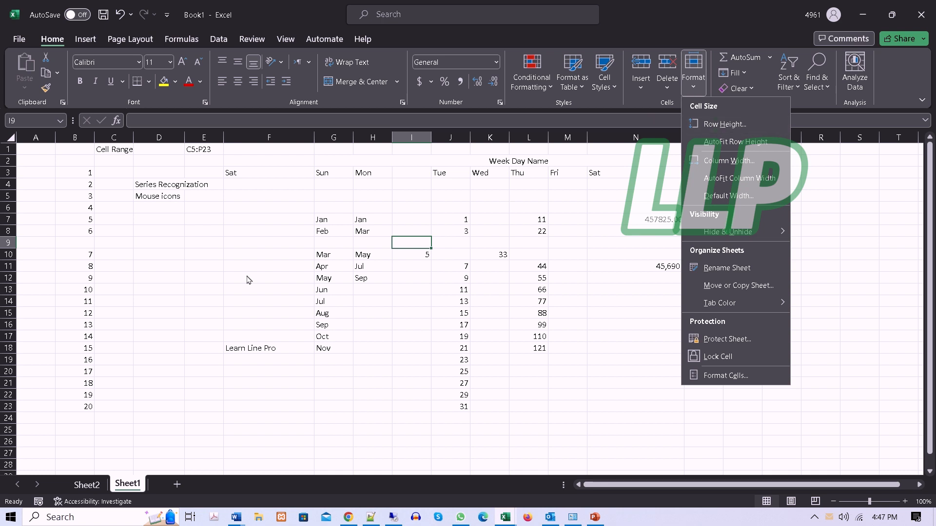
click(223, 282)
Step: Increase the row height of rows 3 to 23, using the numbered cells B3:B23 as the selection
drag(85, 176, 80, 408)
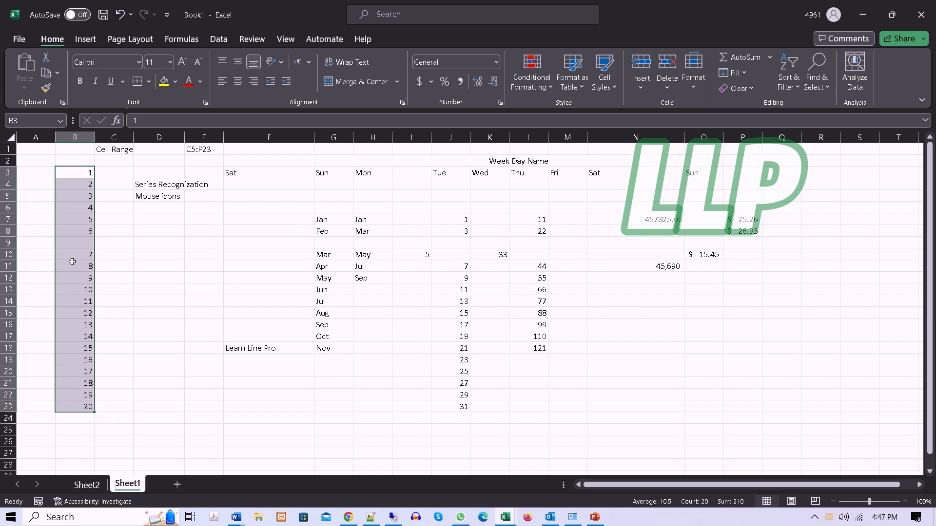
click(698, 94)
click(724, 128)
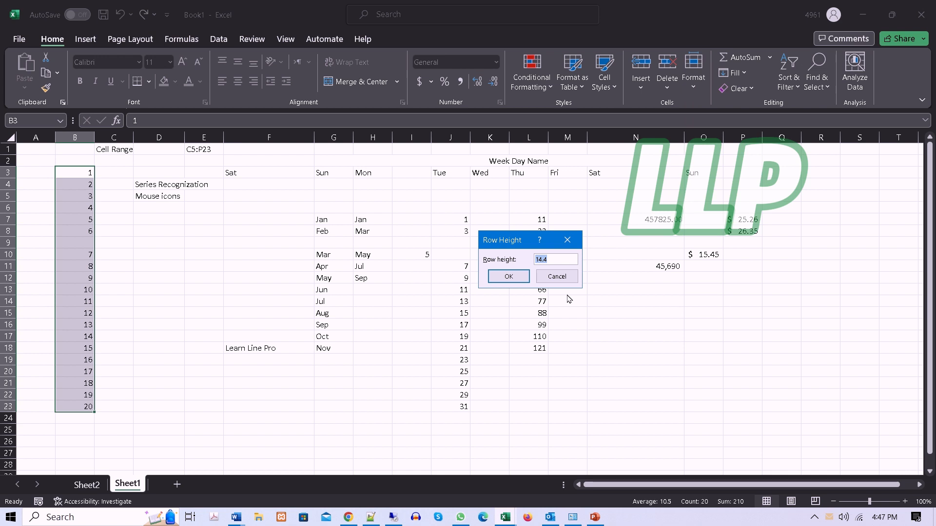
text(25)
key(Return)
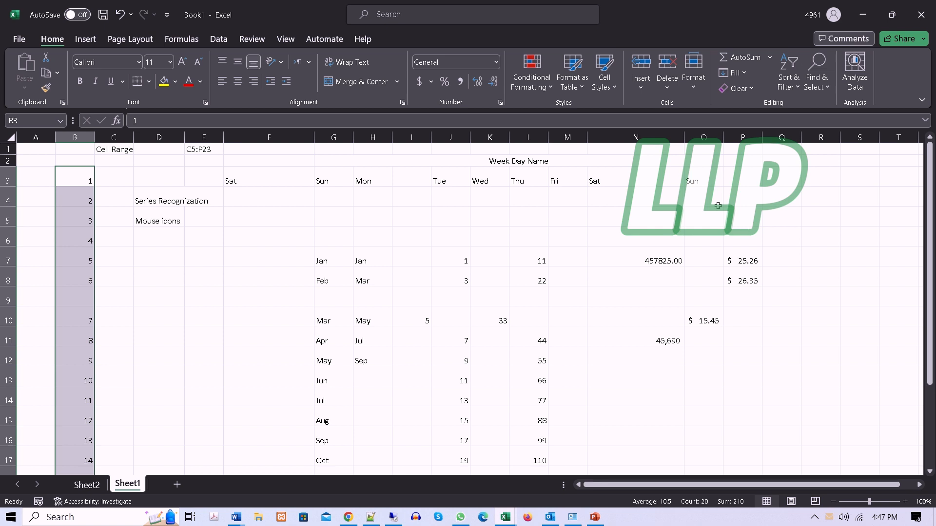
Step: Set a narrower uniform column width for columns B to O, using B3:O3 as the selection
click(694, 78)
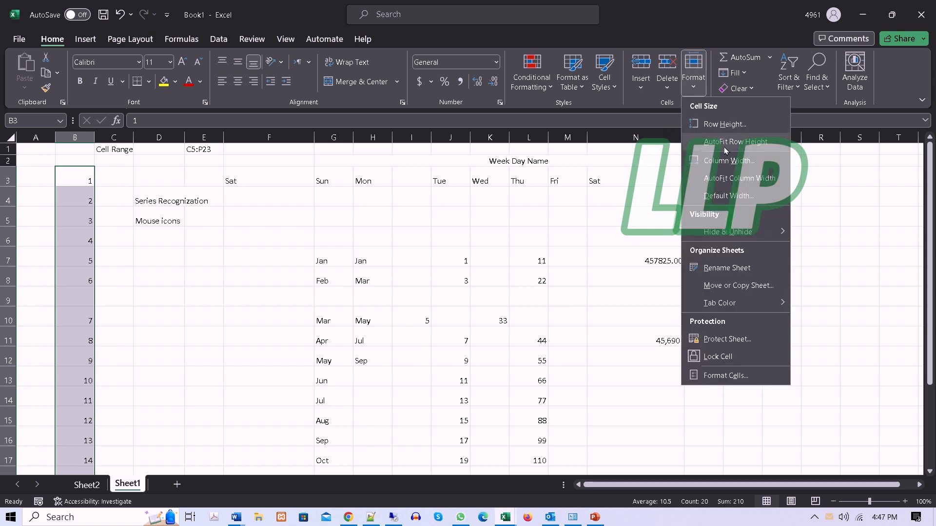
click(115, 323)
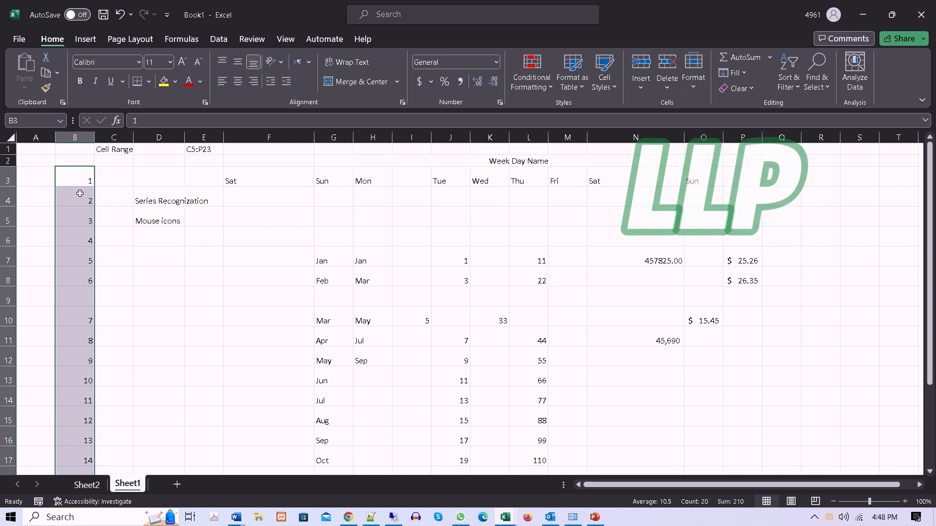
drag(76, 175, 114, 177)
drag(267, 175, 706, 178)
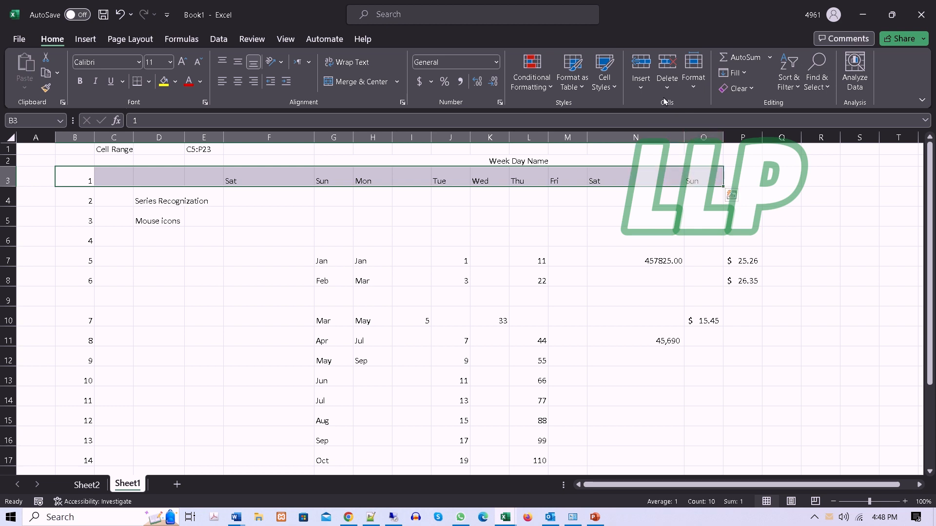
click(696, 85)
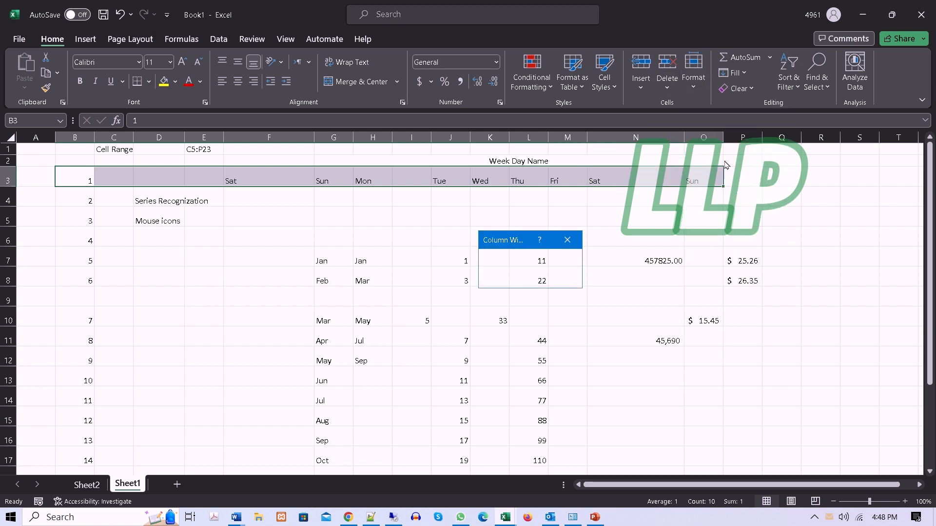
click(731, 162)
key(Return)
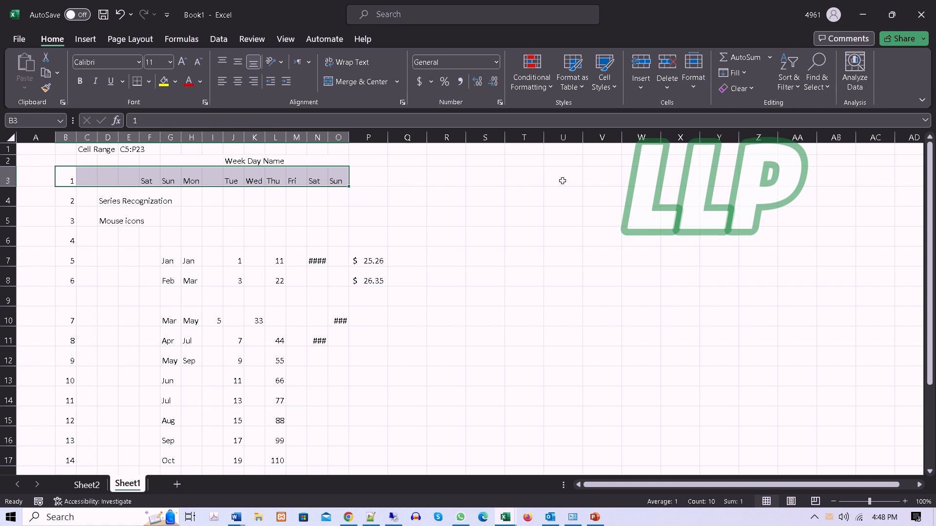
Step: AutoFit the height of row 3, and AutoFit the widths of columns B to P to the contents of B7:P7
click(693, 71)
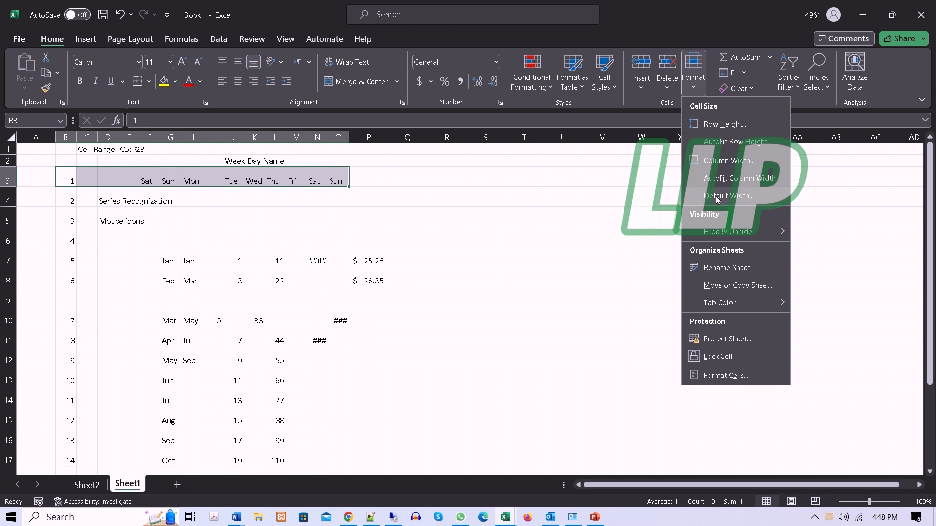
click(717, 143)
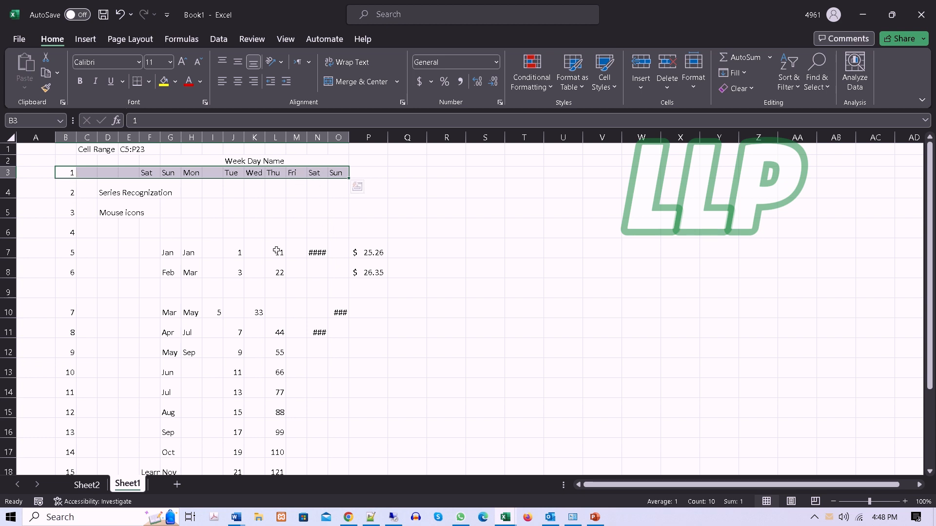
drag(69, 253, 375, 251)
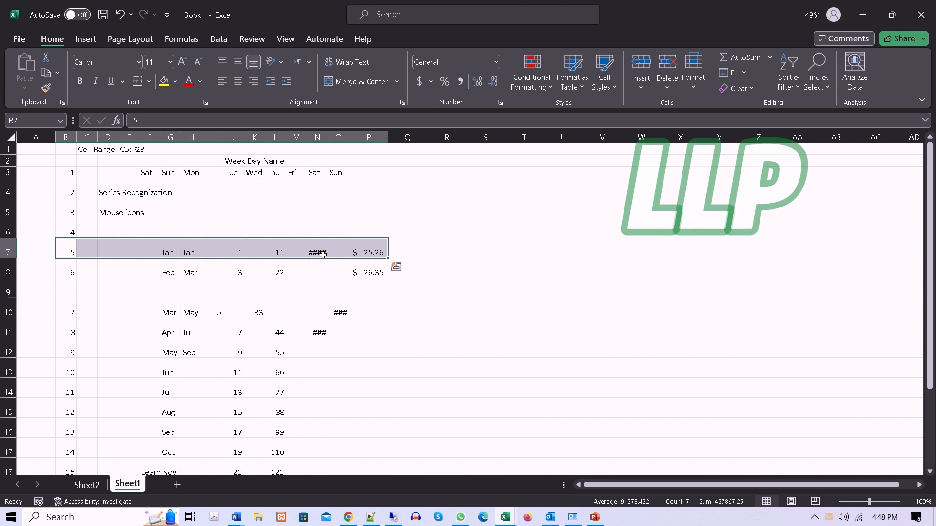
click(698, 90)
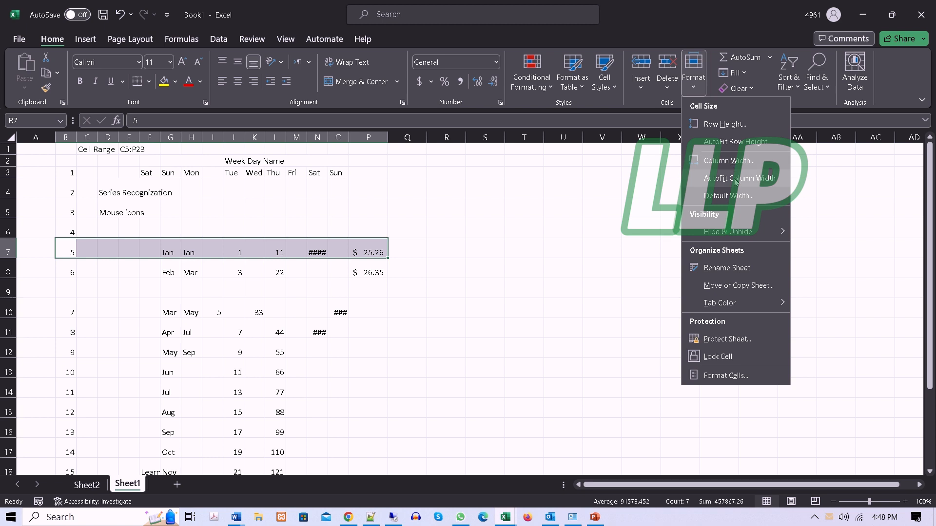
click(736, 179)
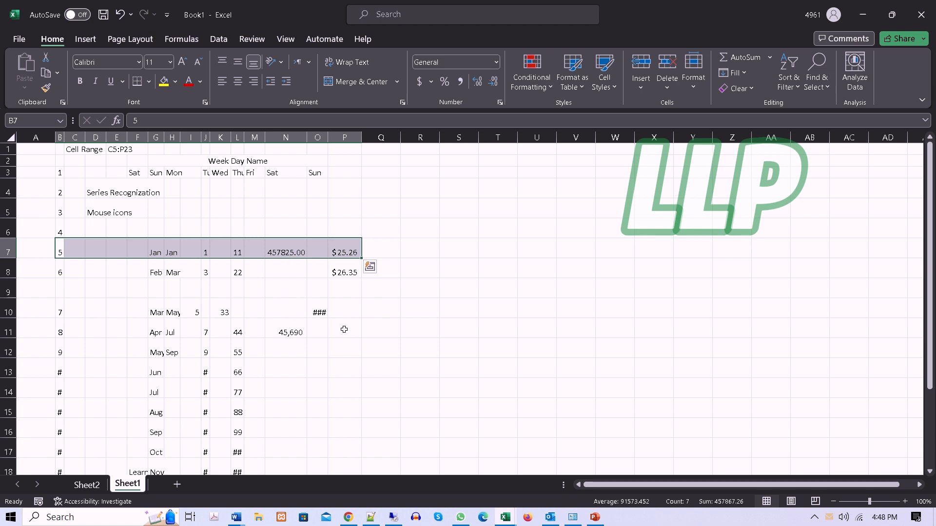
Step: Rename Sheet2 as Mar-2023
click(695, 88)
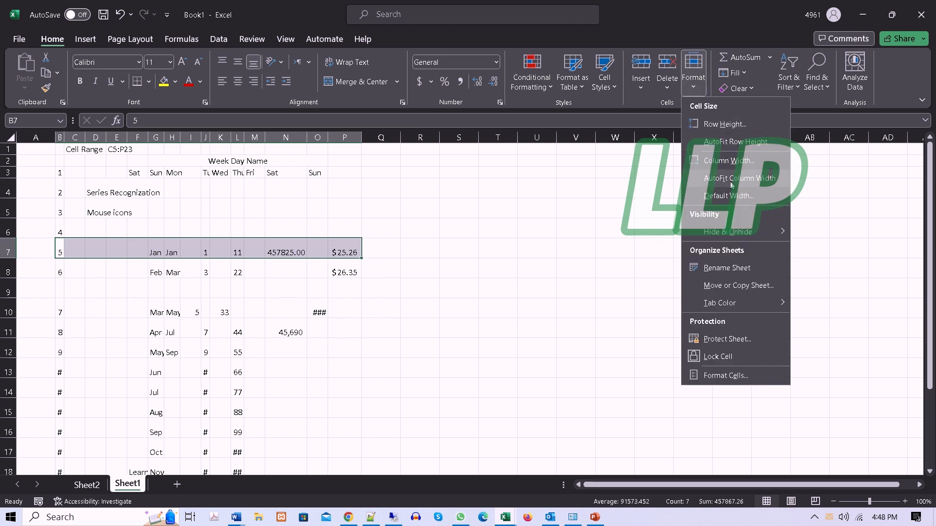
mouse_move(708, 230)
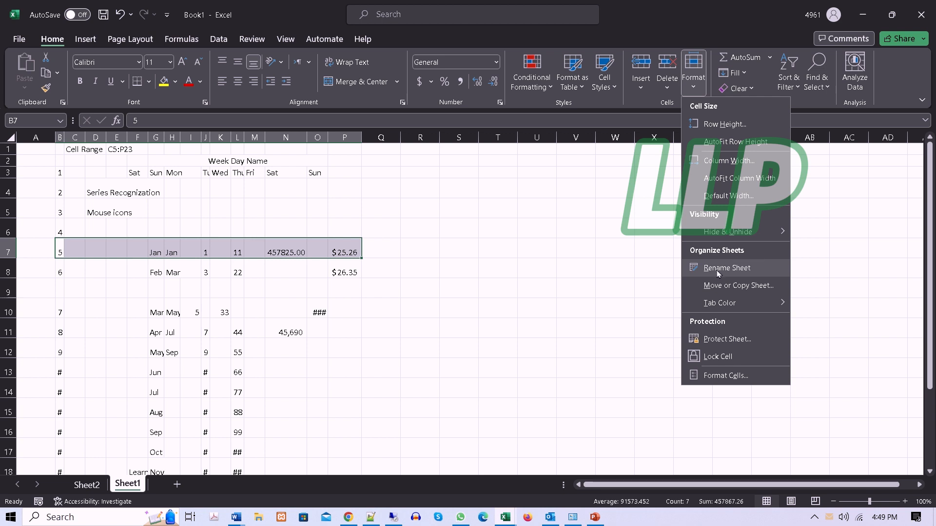
click(86, 485)
click(86, 486)
right_click(87, 486)
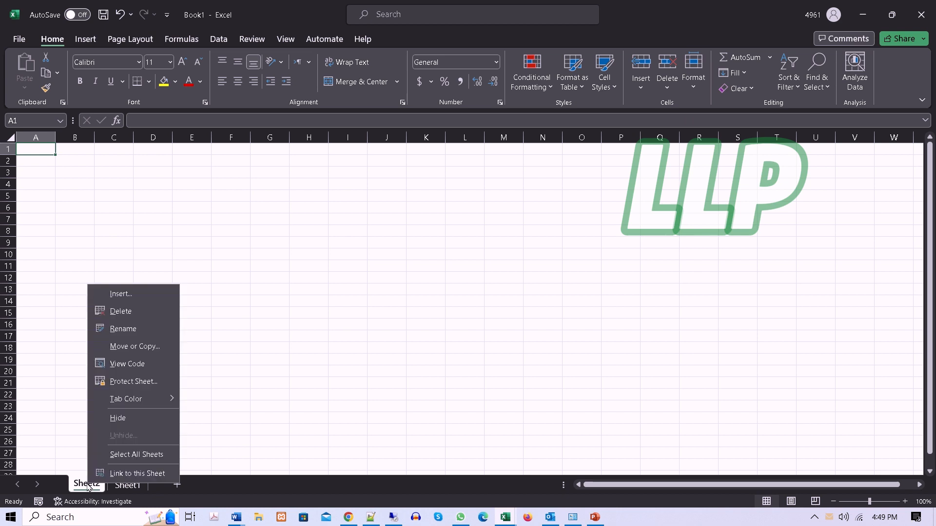
click(122, 329)
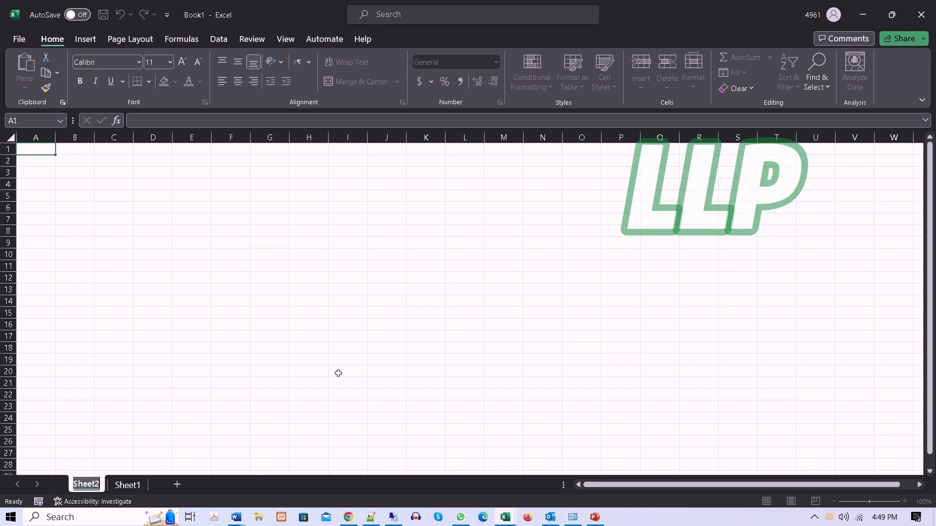
text(Mar)
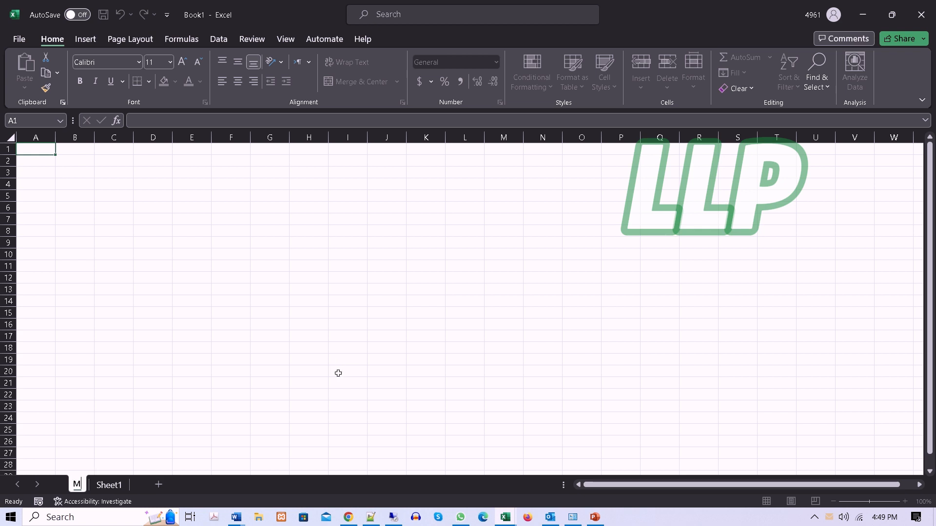
key(Return)
text(-2023)
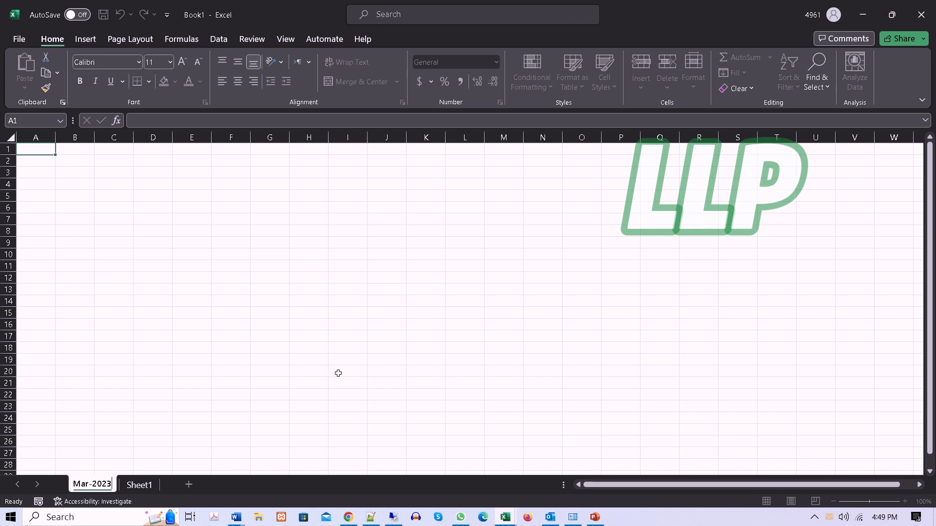
click(233, 418)
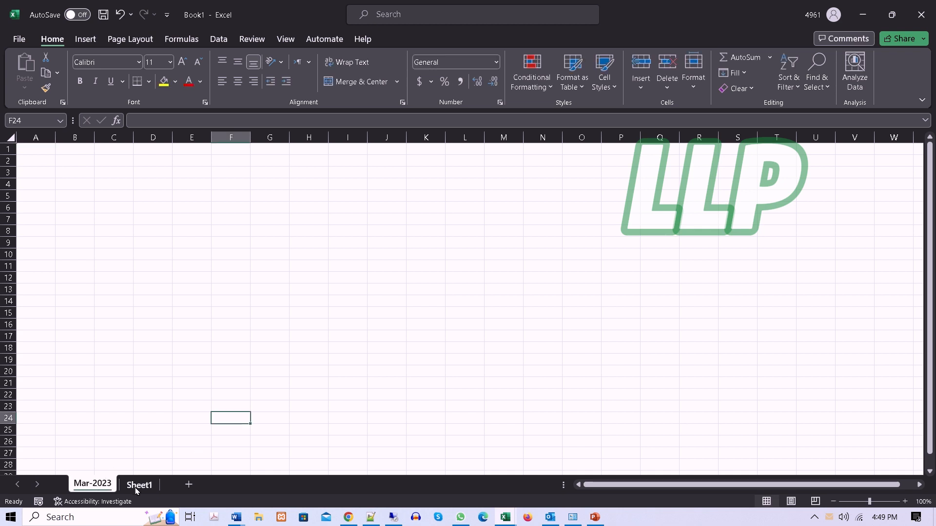
Step: Copy Sheet1 of Book1 into a new workbook, compare the two workbook windows, and return the new one to full size
click(137, 489)
right_click(136, 488)
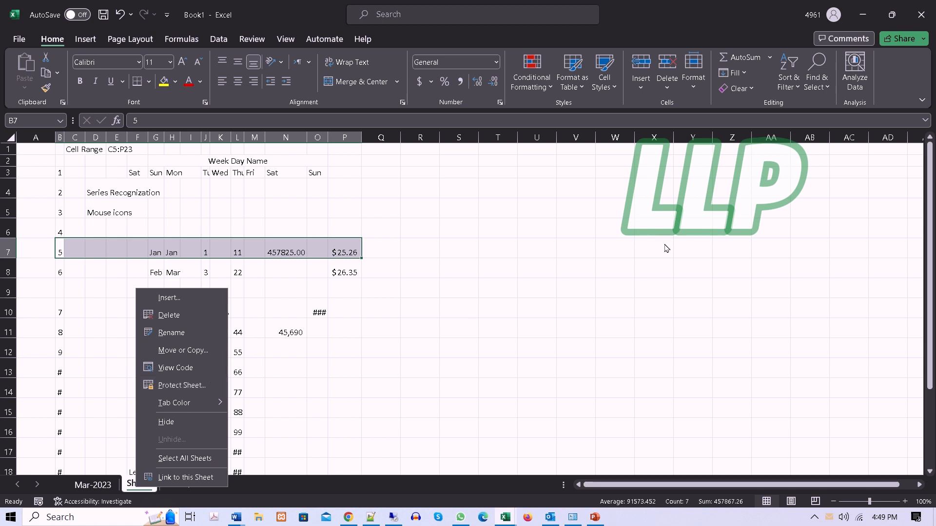
click(707, 192)
click(693, 71)
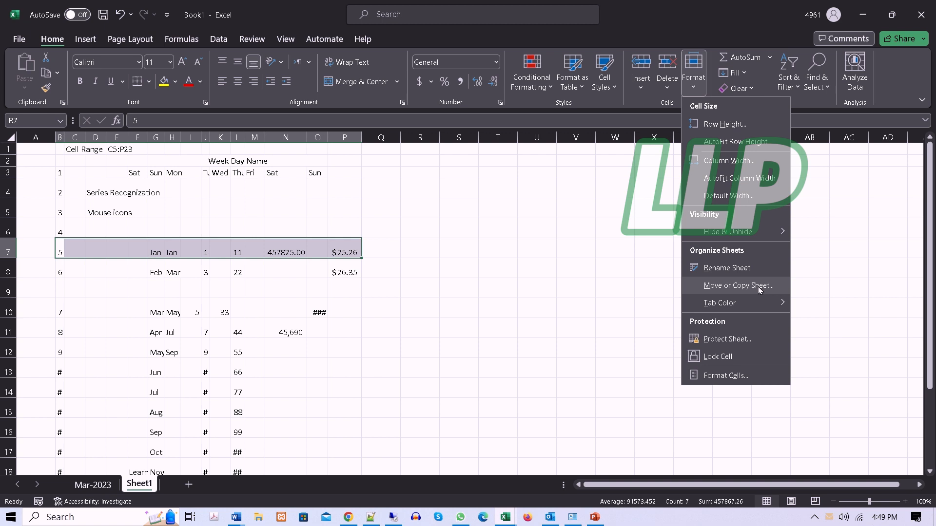
click(734, 288)
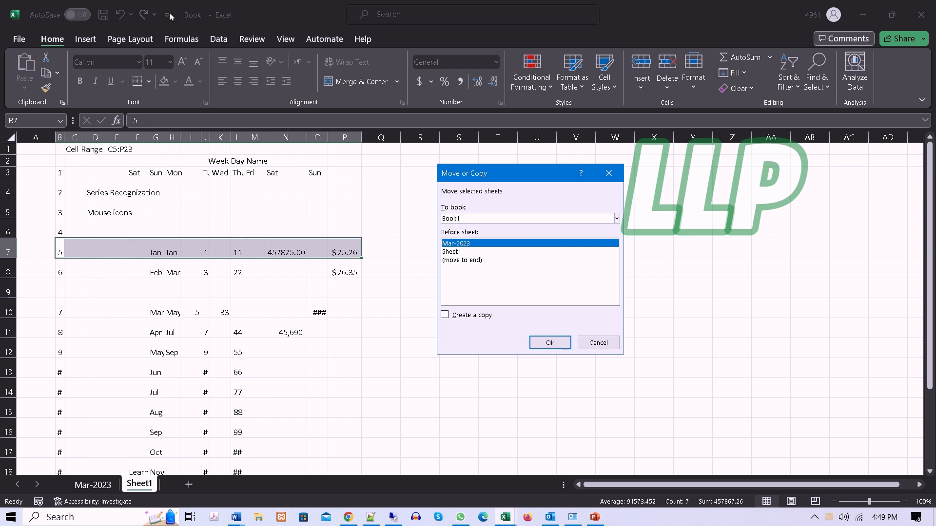
click(616, 219)
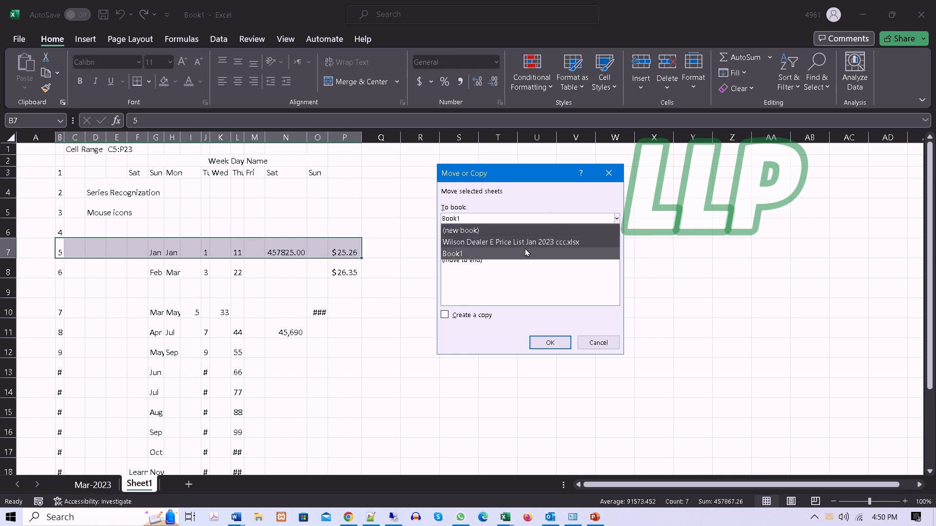
click(478, 304)
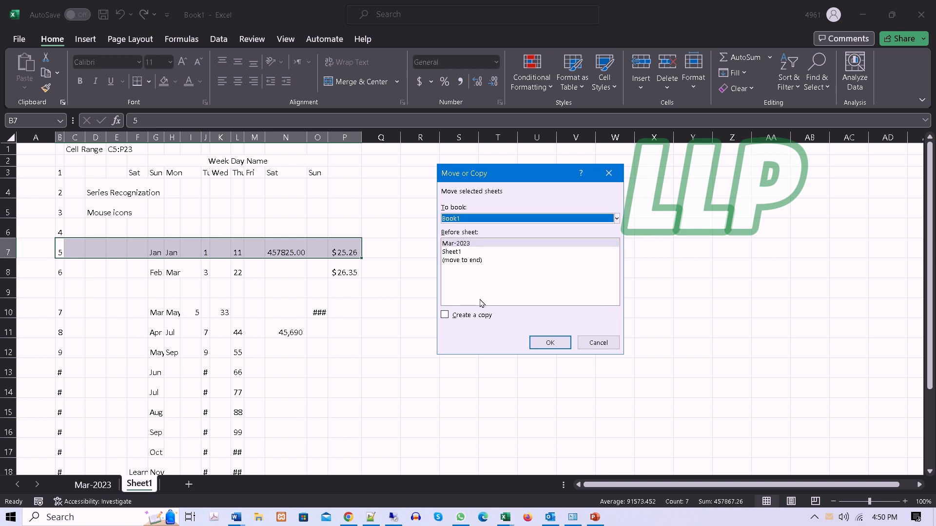
click(616, 219)
click(465, 235)
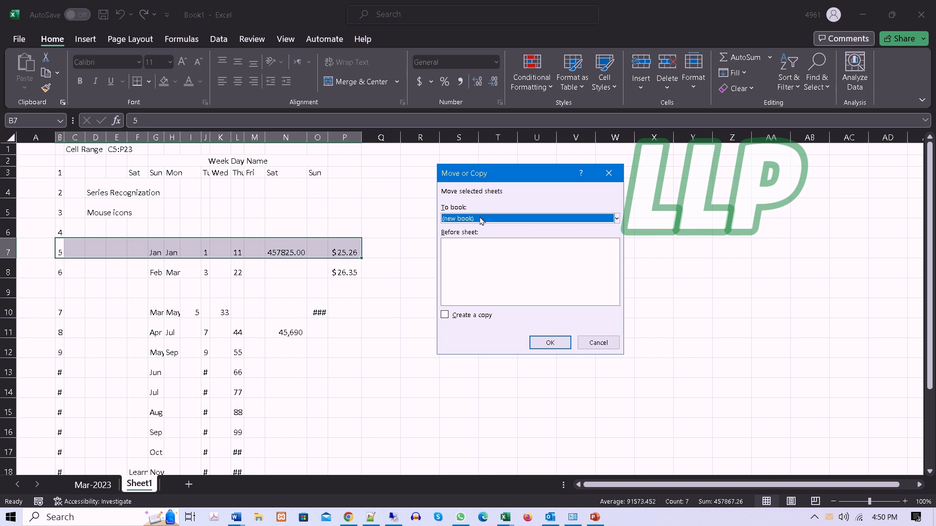
click(444, 315)
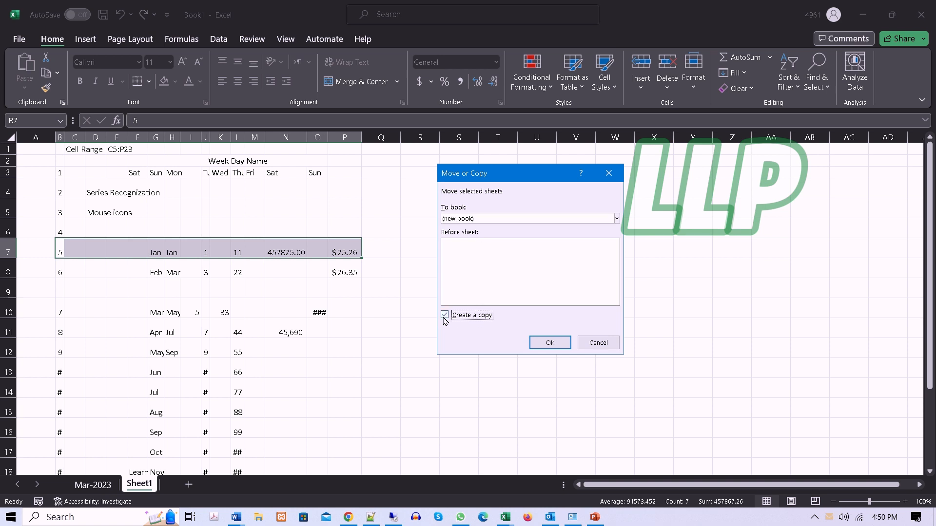
click(539, 344)
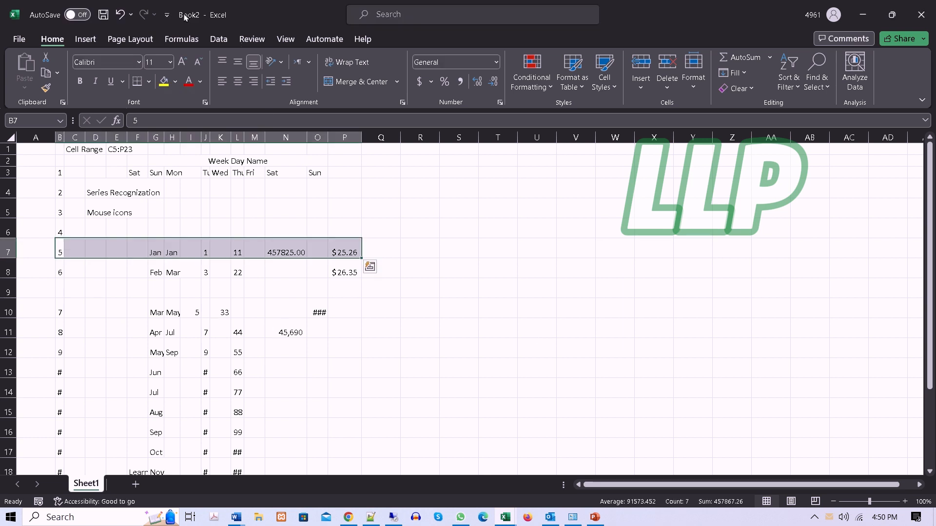
drag(232, 4, 530, 13)
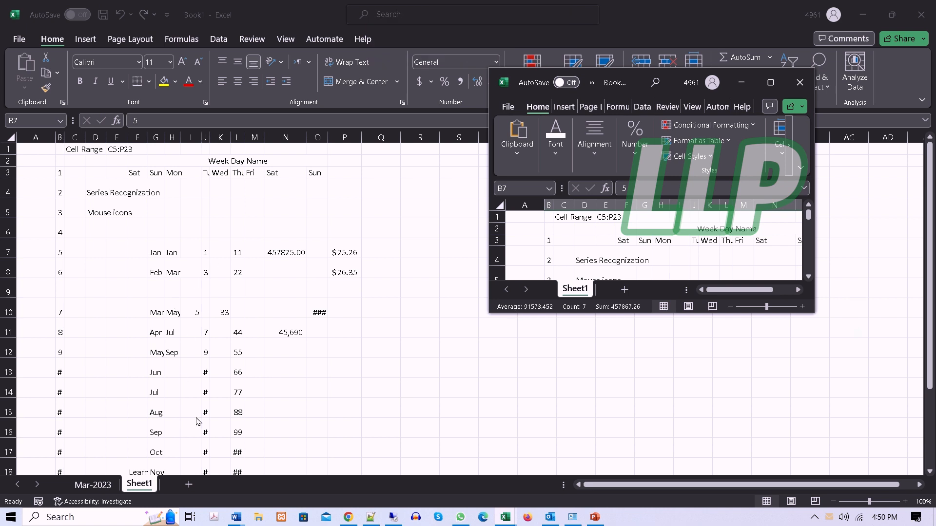
click(770, 82)
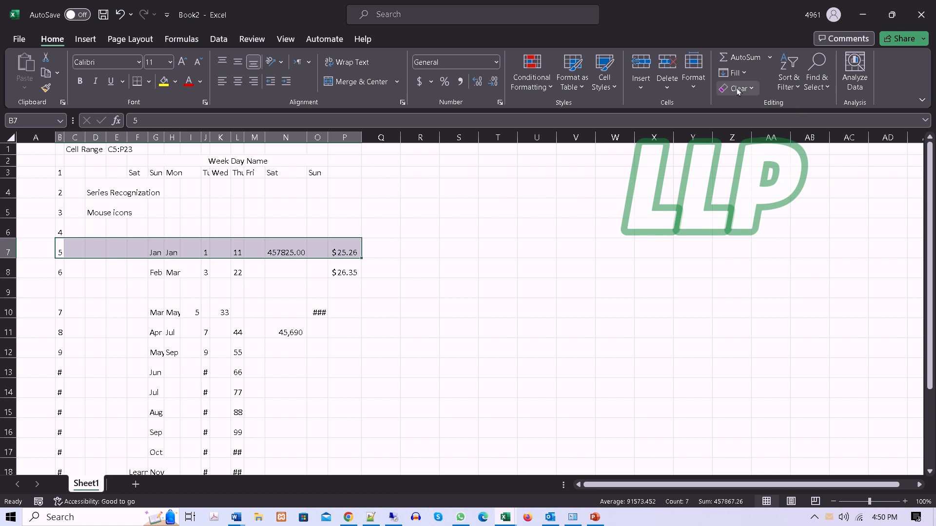
Step: Colour the Sheet1 tab of the new workbook dark gold
click(698, 83)
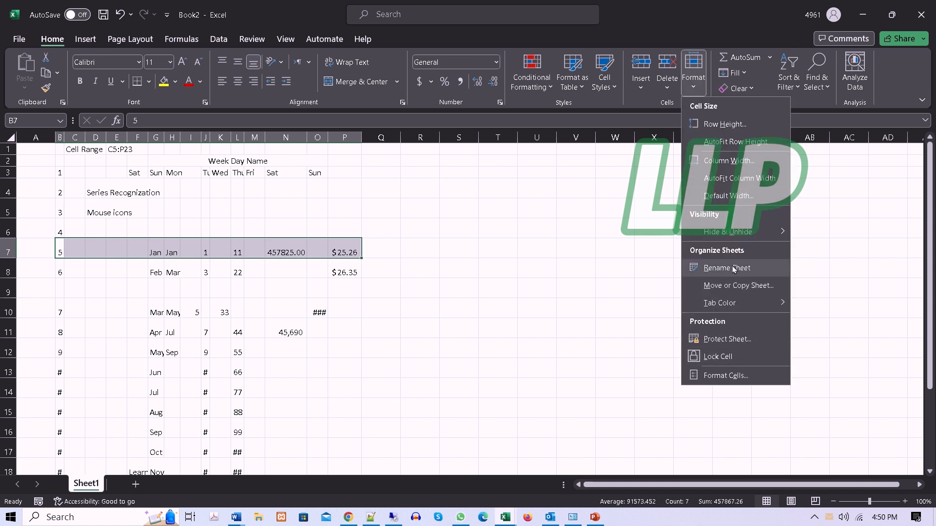
mouse_move(734, 307)
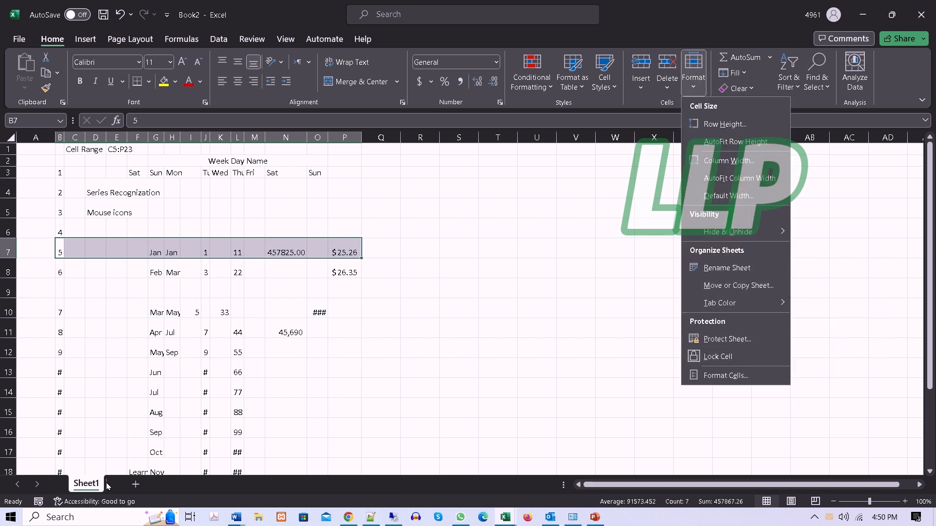
right_click(89, 485)
mouse_move(165, 402)
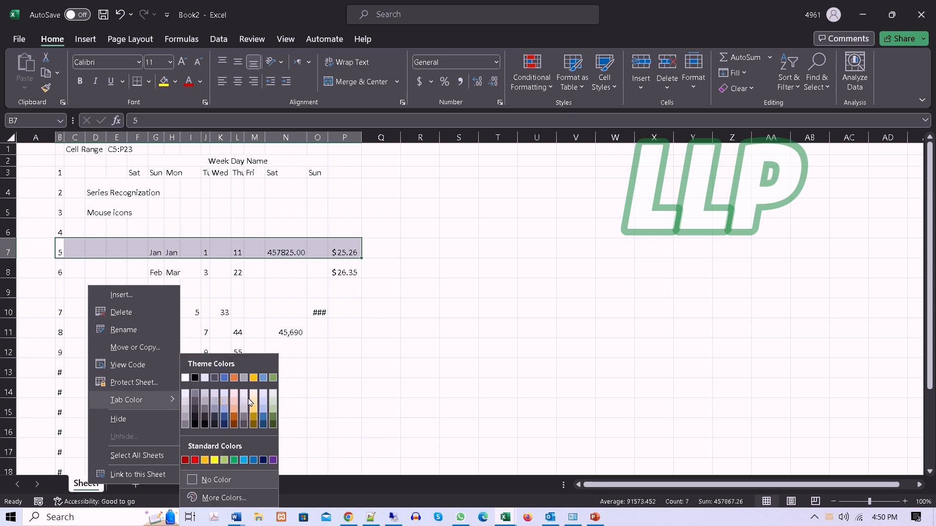
click(253, 422)
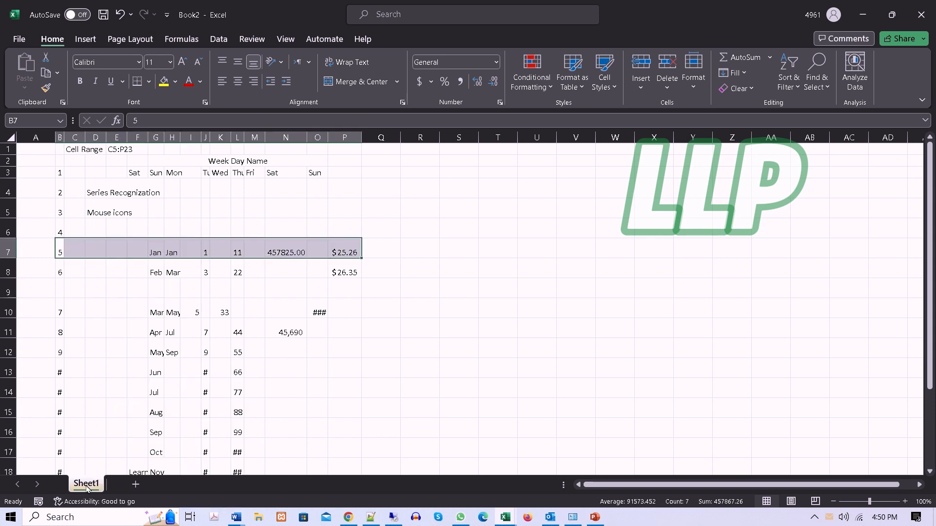
Step: Add a blank second sheet, colour its tab red, and compare both tab colours by switching between the sheets
click(135, 485)
right_click(132, 487)
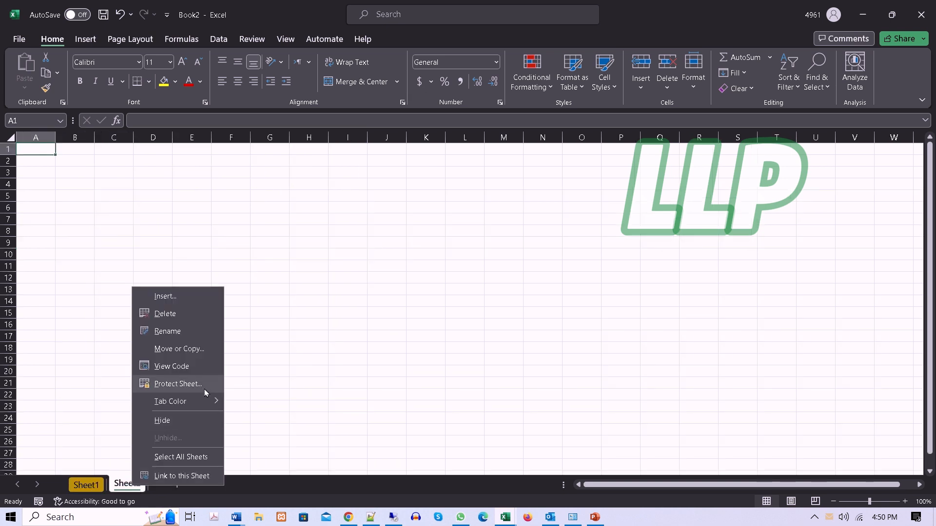
mouse_move(213, 401)
click(238, 460)
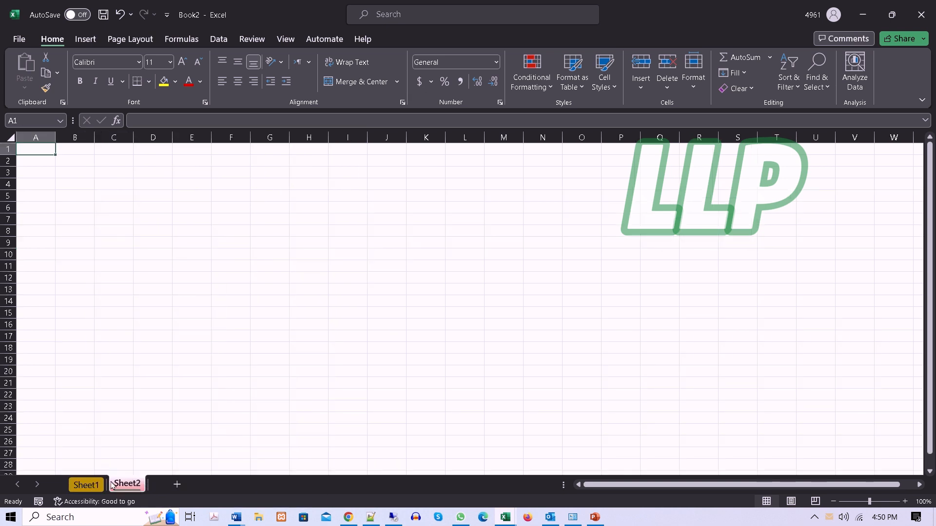
click(85, 485)
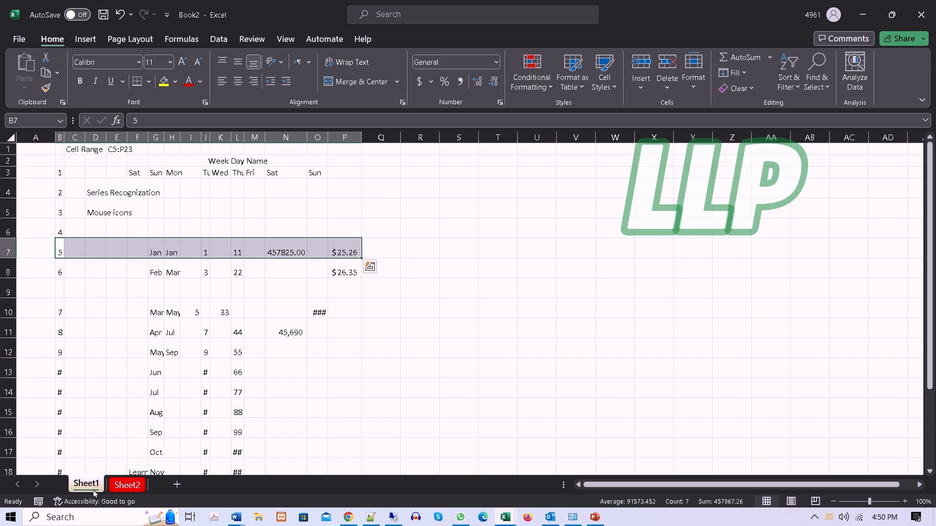
click(127, 484)
click(84, 485)
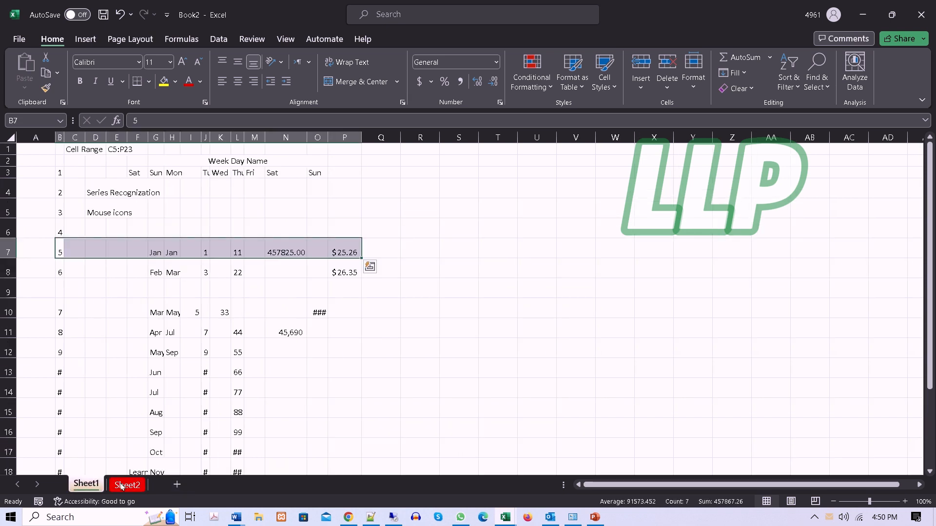
click(132, 484)
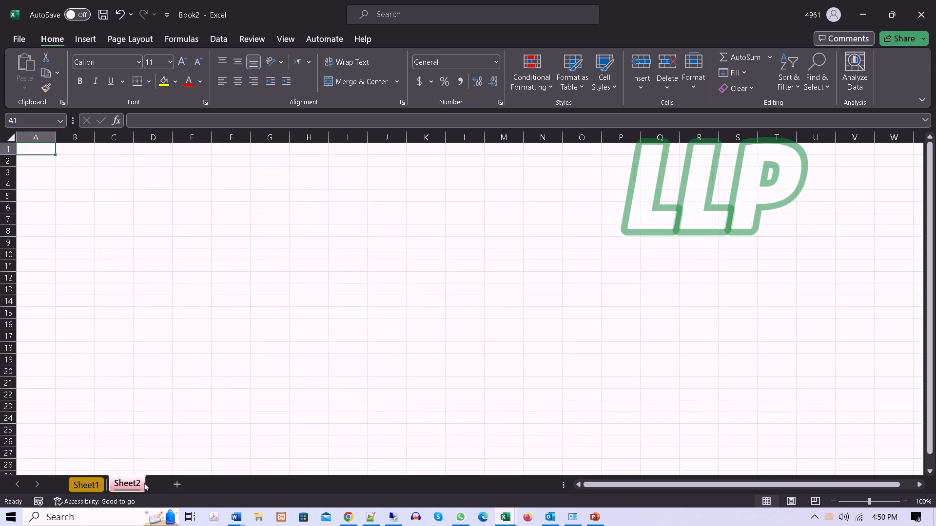
click(695, 95)
mouse_move(747, 310)
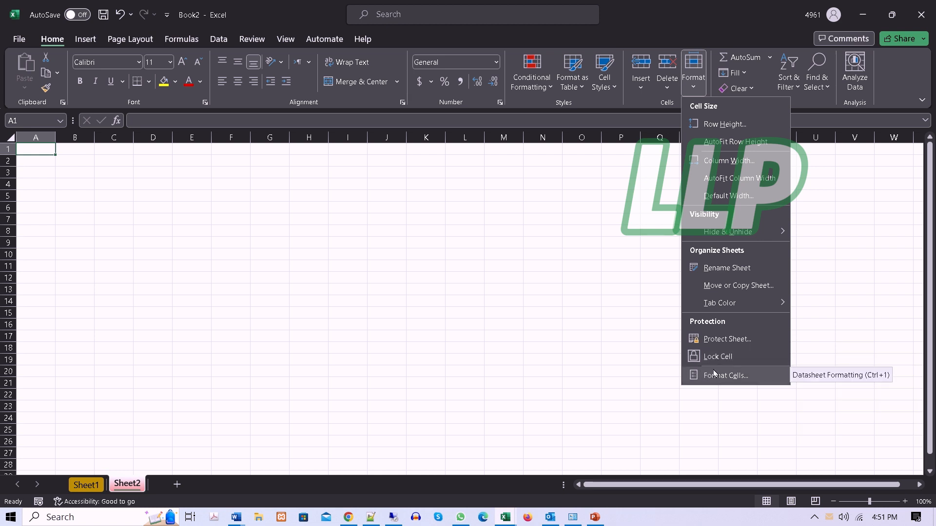
click(388, 324)
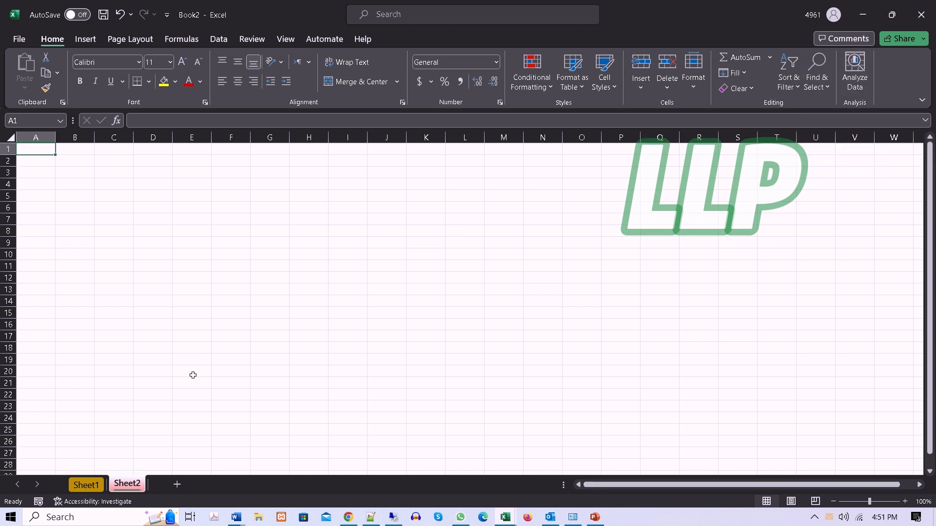
Step: Return to Sheet1 and select the blank cell S7 beside the data
click(86, 485)
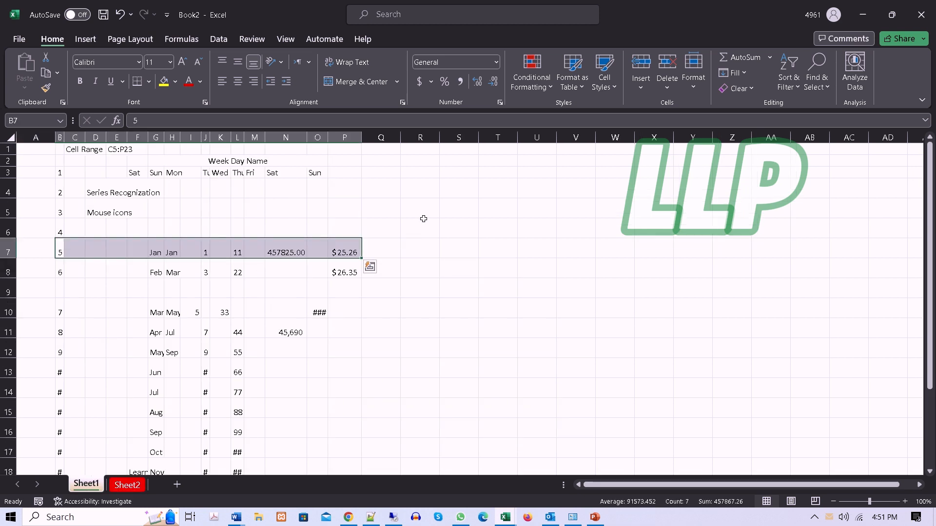
click(458, 247)
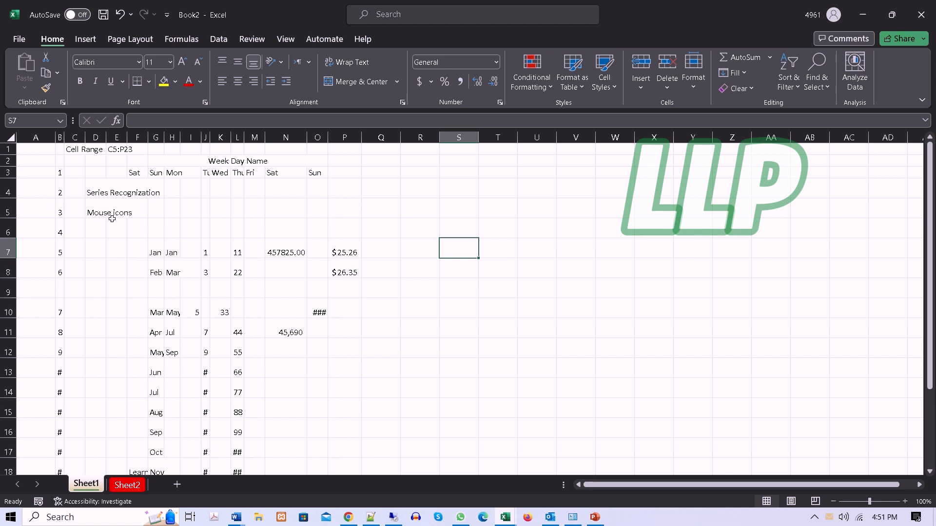